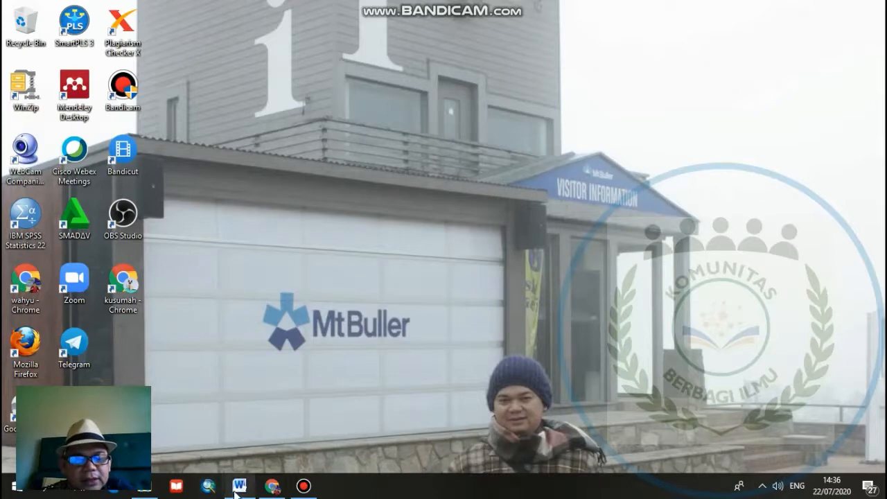
- Open the RPP Emodul document in Word and review the lesson plan and the student worksheet on human eye anatomy
mouse_move(235, 490)
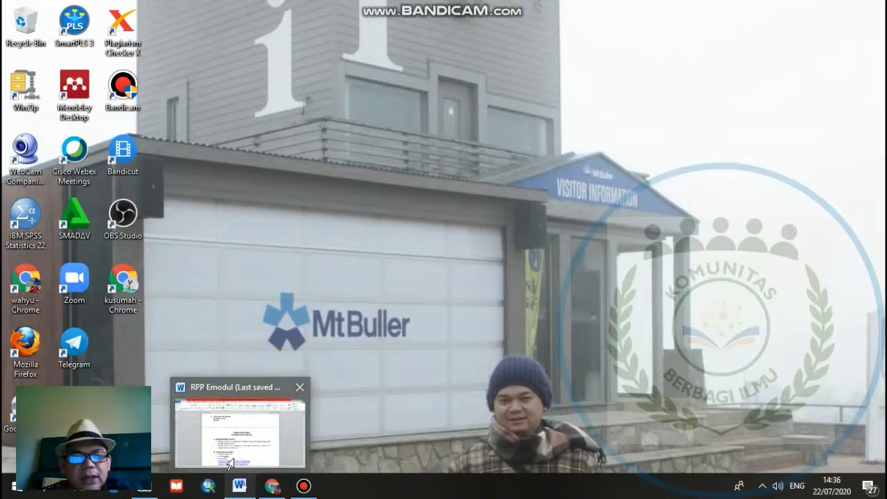
left_click(233, 464)
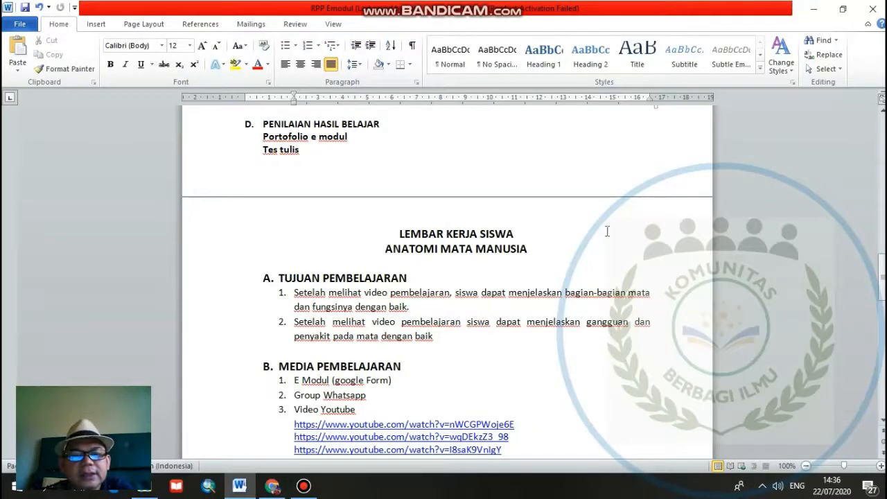
scroll(557, 236, "up", 6)
scroll(557, 235, "up", 15)
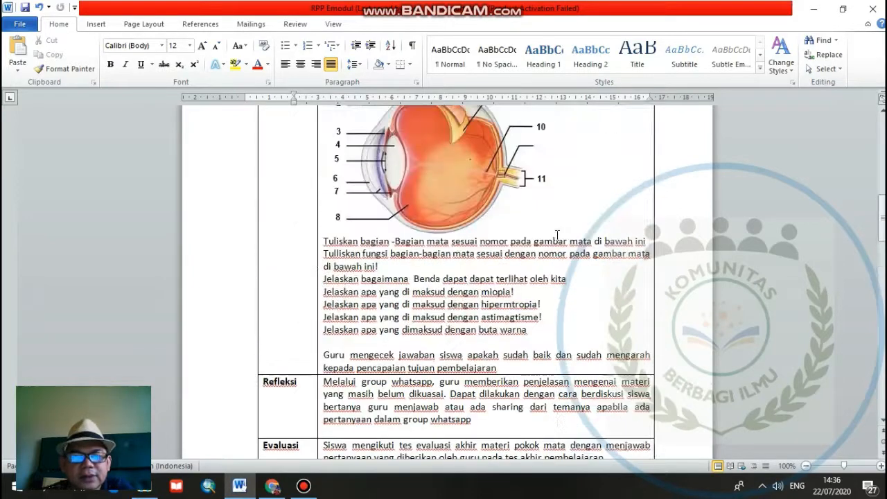
scroll(556, 235, "up", 6)
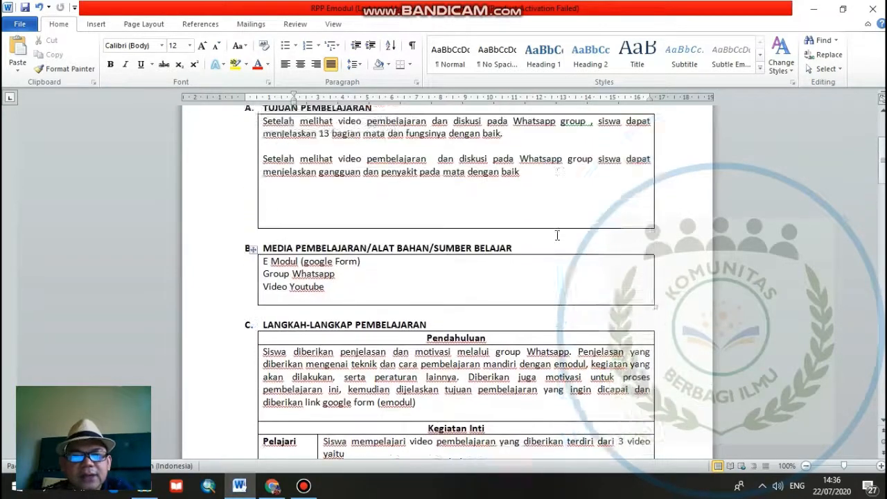
scroll(557, 235, "down", 8)
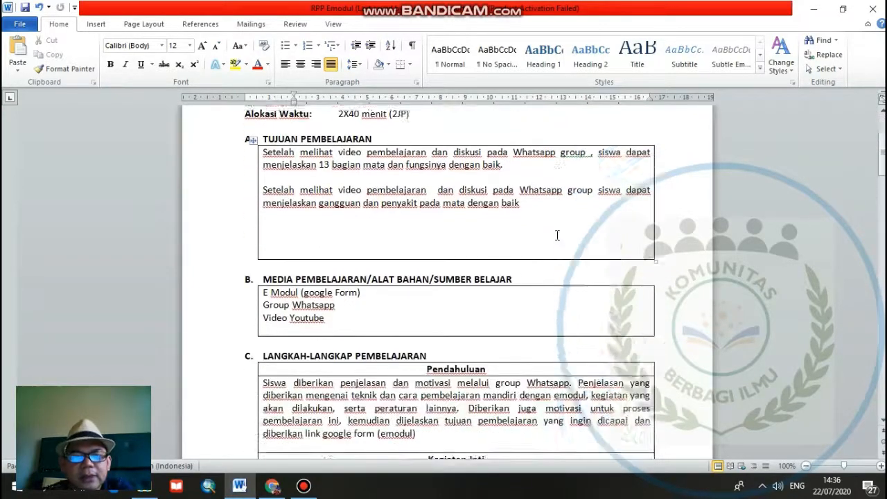
scroll(557, 236, "down", 10)
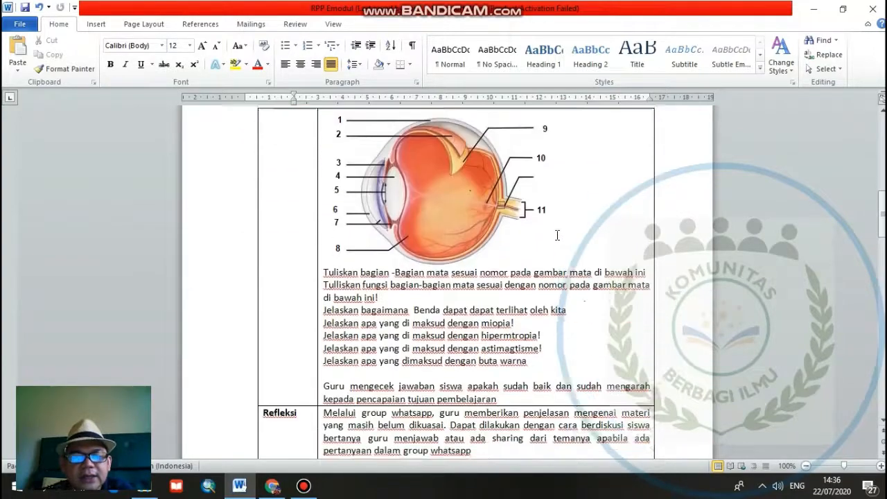
scroll(557, 235, "down", 4)
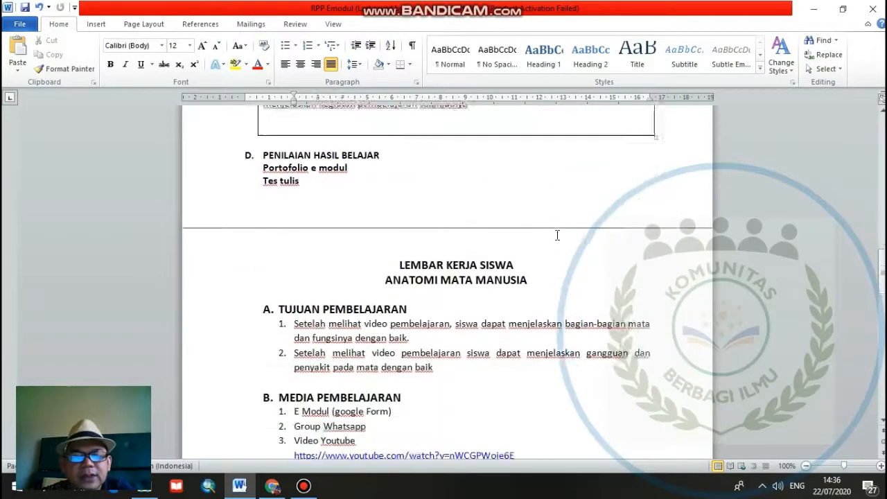
scroll(557, 236, "down", 4)
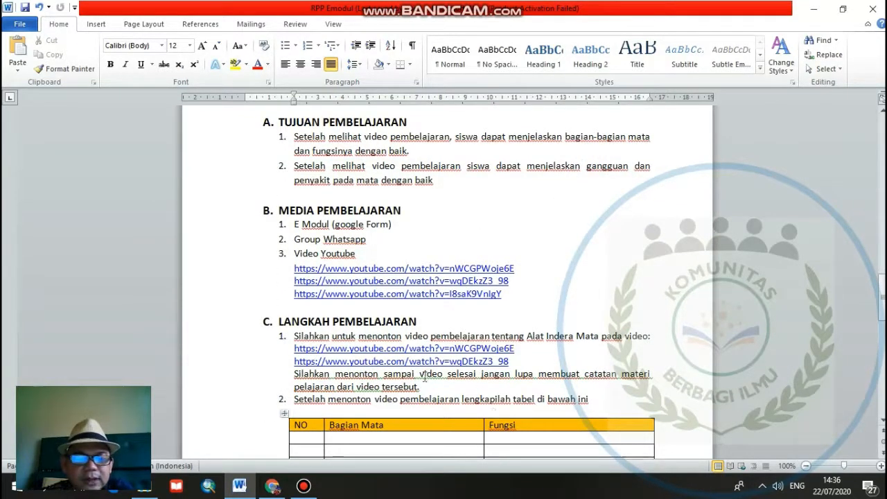
- Switch to Chrome and look through the Google apps and the file types My Drive can create, including Google Forms
left_click(272, 485)
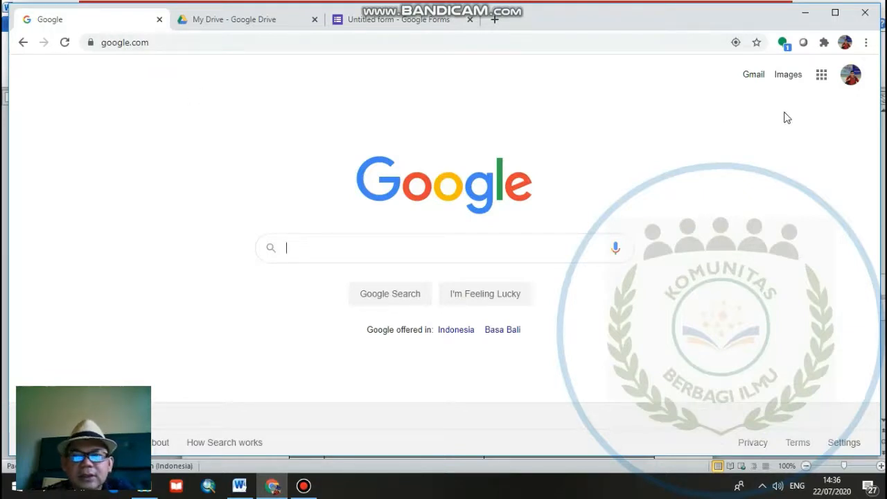
left_click(822, 78)
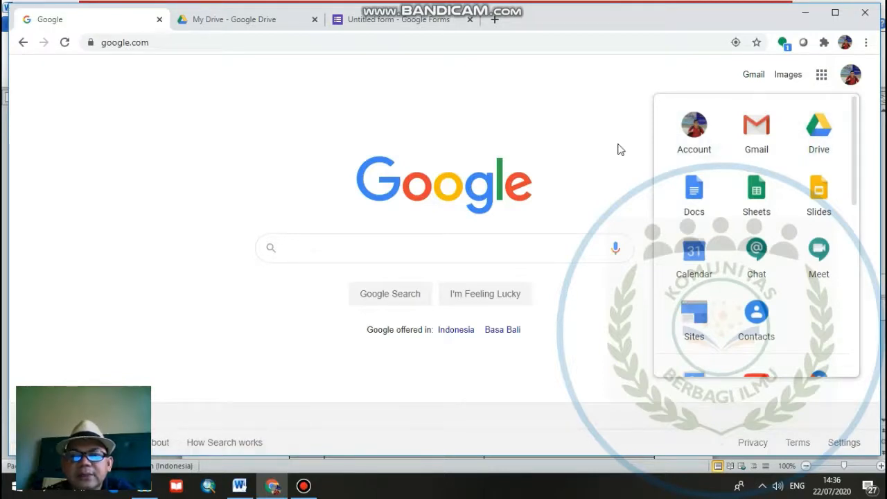
key("ctrl+Tab")
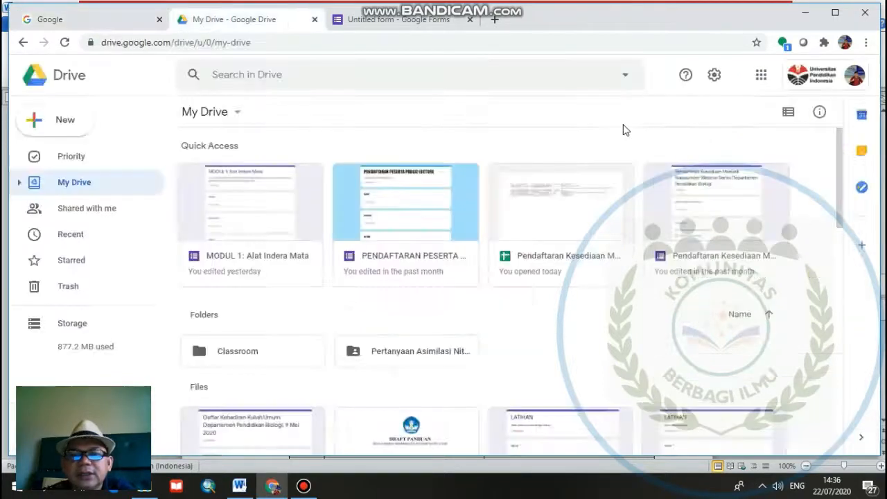
left_click(238, 113)
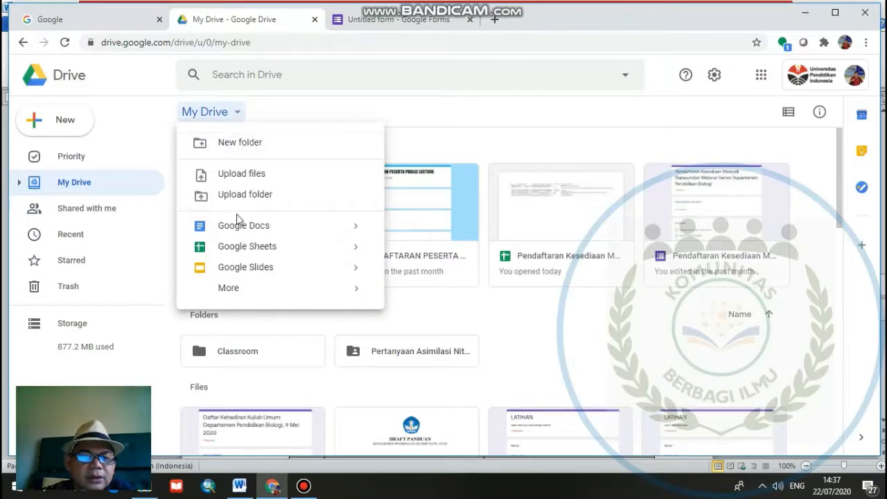
mouse_move(234, 295)
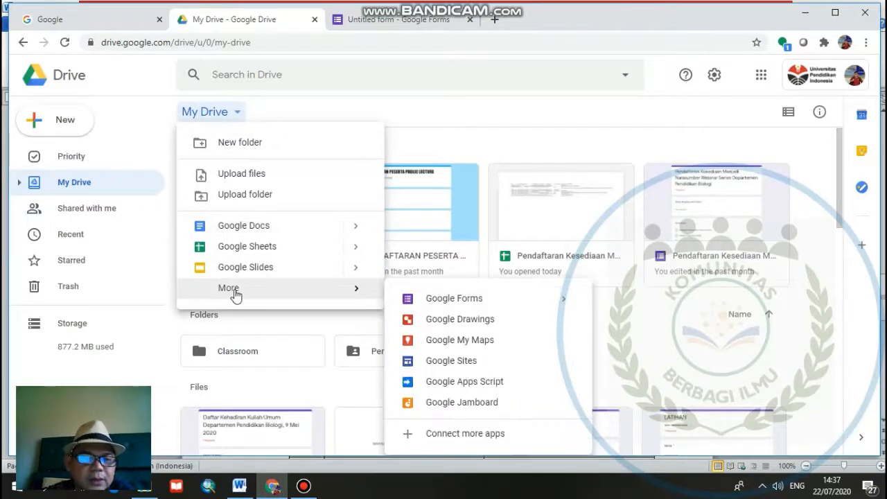
left_click(611, 300)
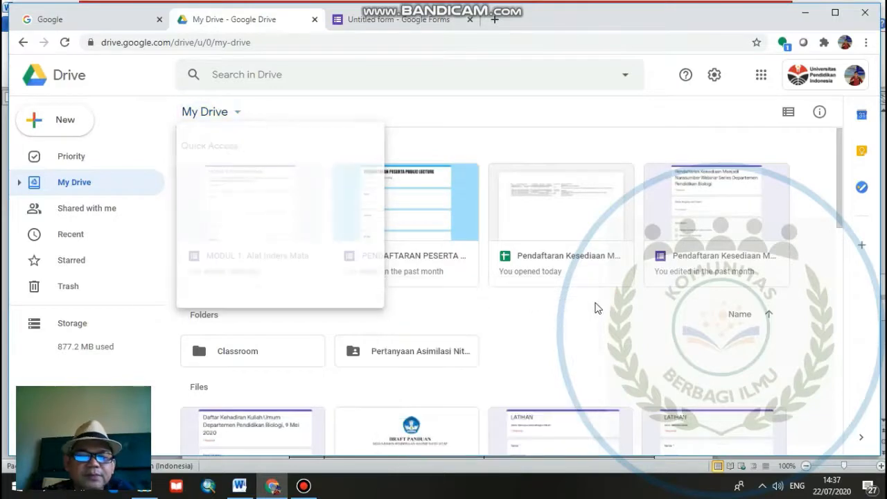
- Open the blank Google Form and set its title to "Modul Alat Indera Mata"
left_click(428, 23)
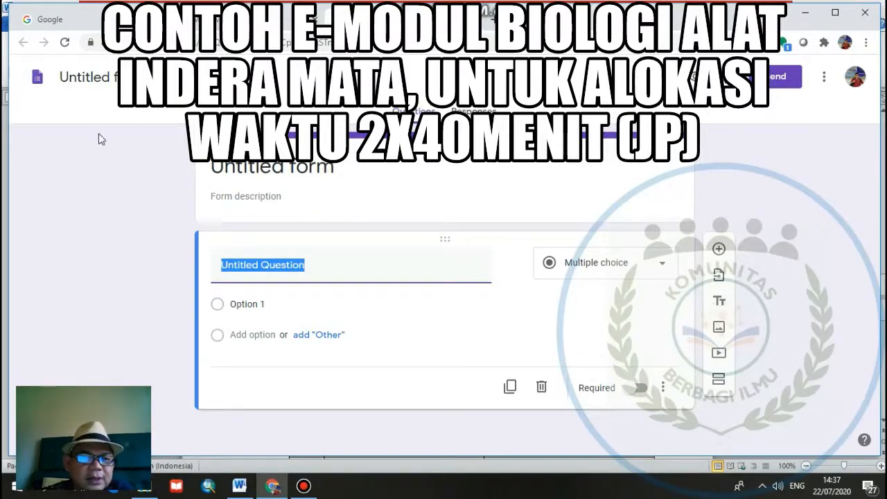
triple_click(333, 172)
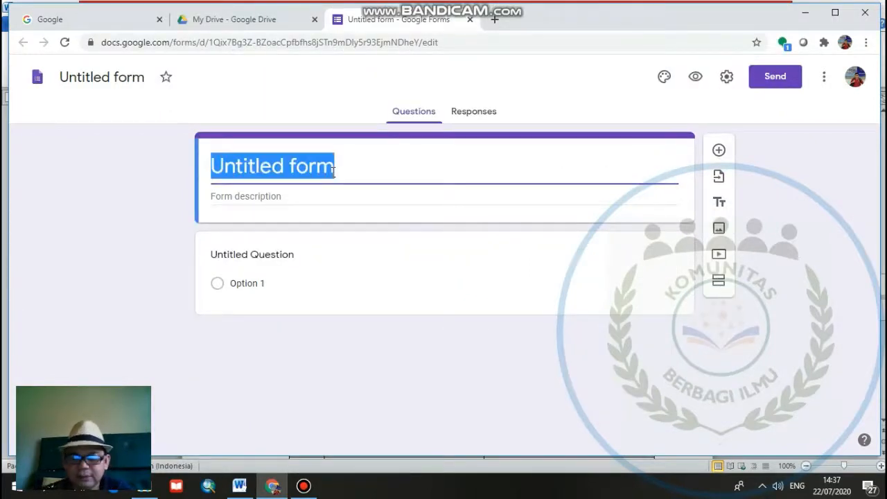
type("Modul")
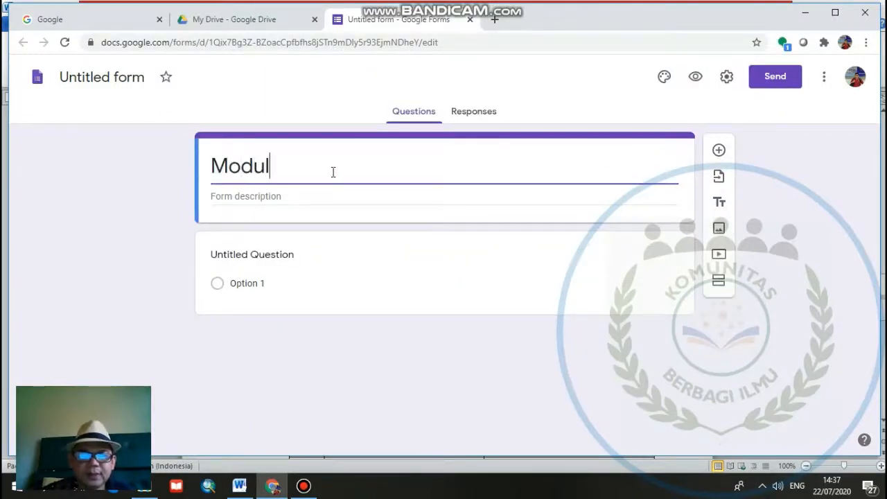
type(" I")
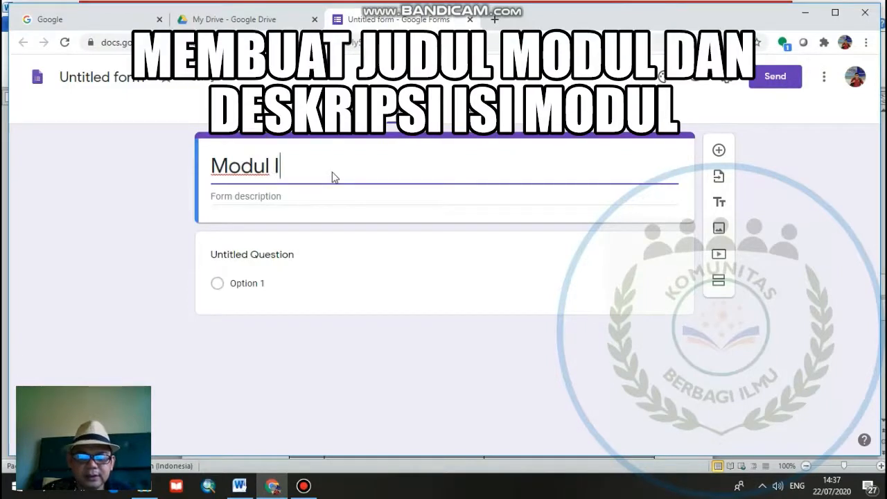
type("ndera")
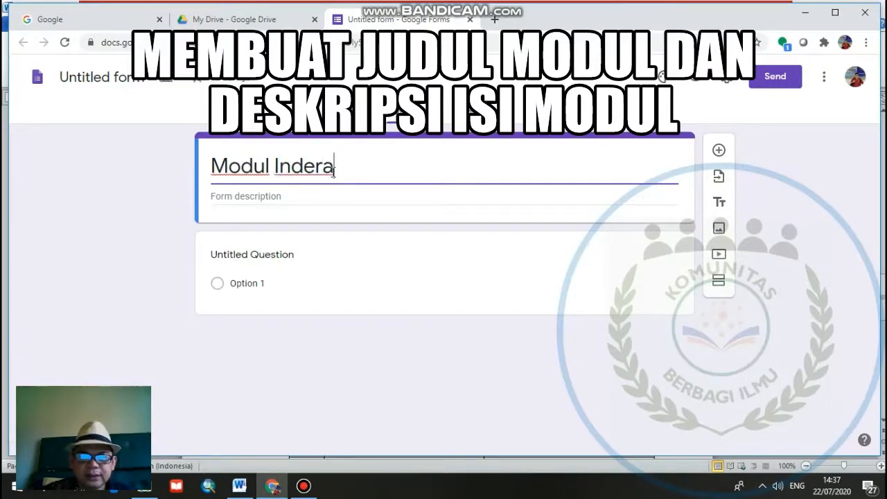
key("BackSpace")
key("BackSpace")
key("BackSpace")
key("BackSpace")
key("BackSpace")
key("BackSpace")
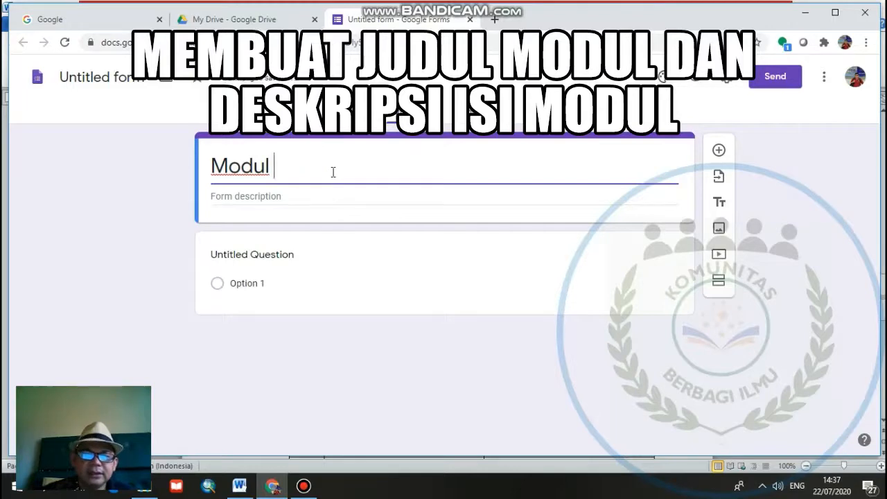
type("Alat I")
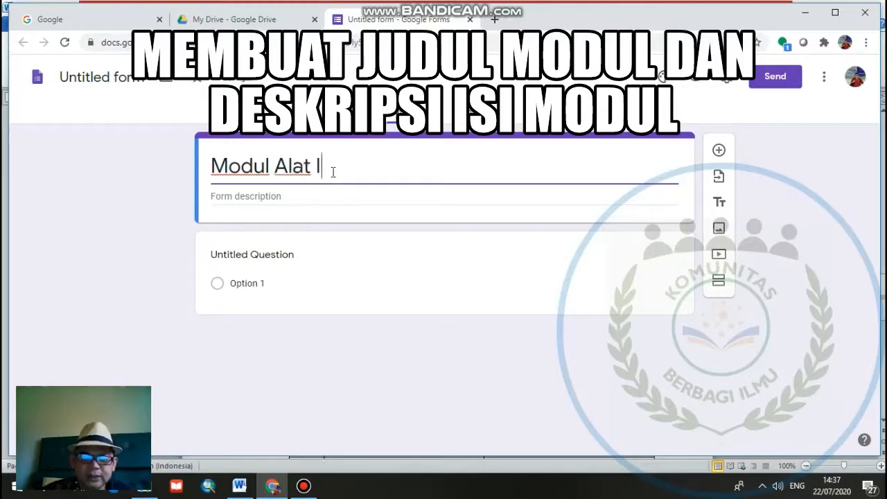
type("ndera M")
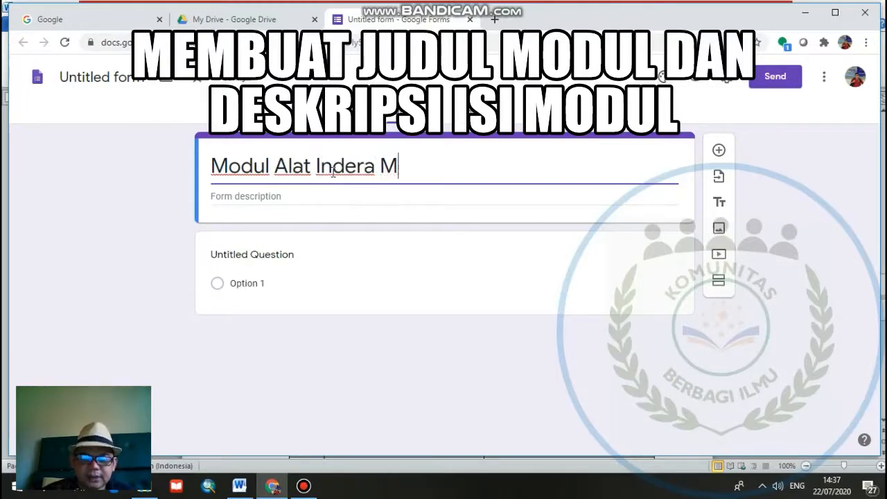
type("ata")
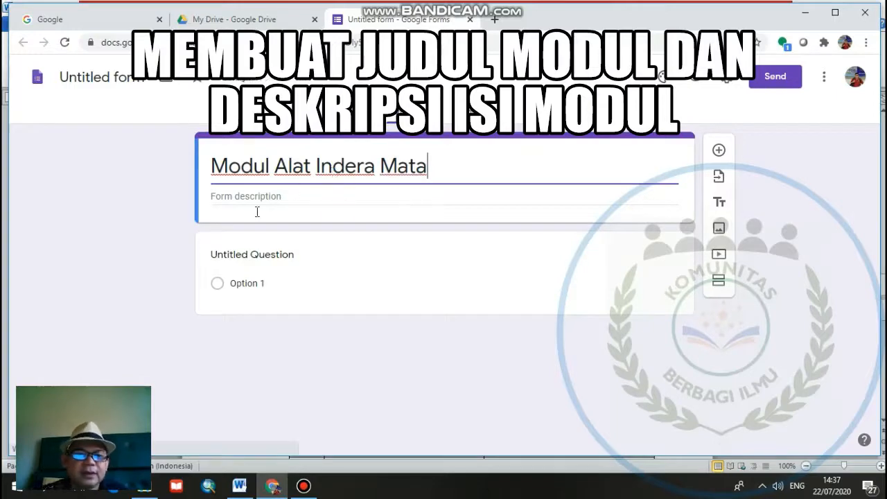
- Set the form description to "Pada modul kita akan belajar mengenai bagian-bagian mata, fungsi bagian-bagian mata dan gangguan serta penyakit pada Mata."
left_click(253, 194)
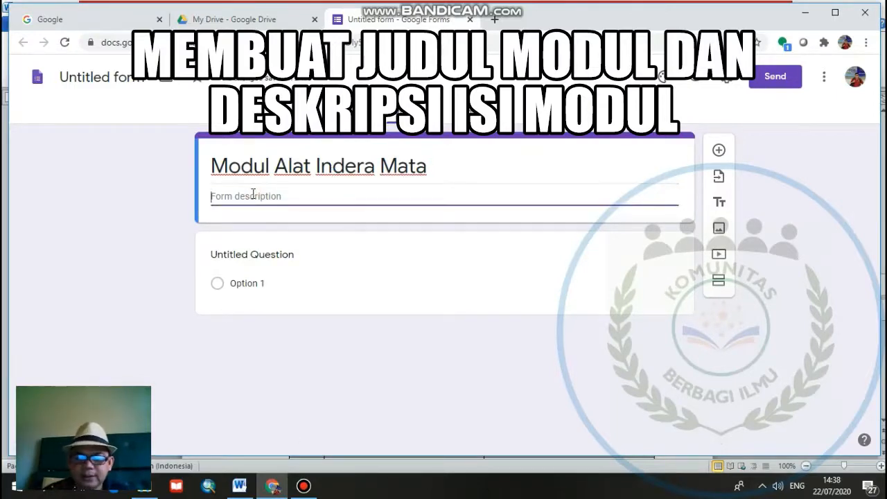
type("Pada")
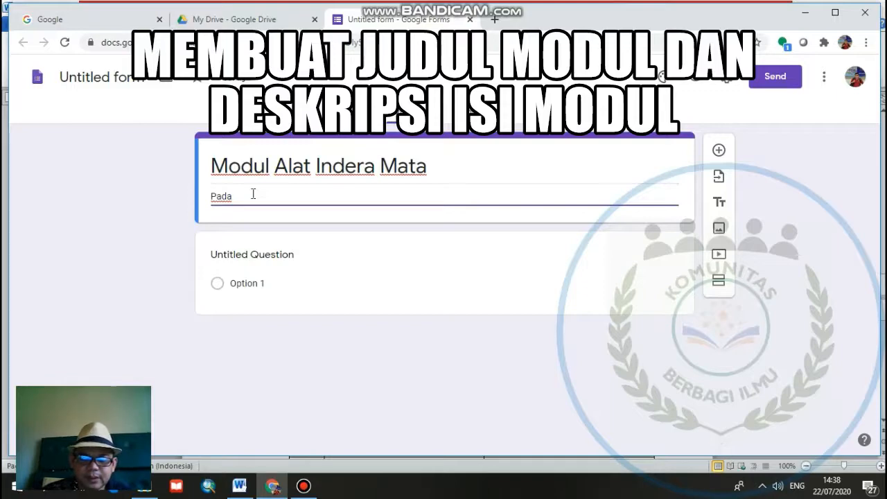
type(" modul kita ")
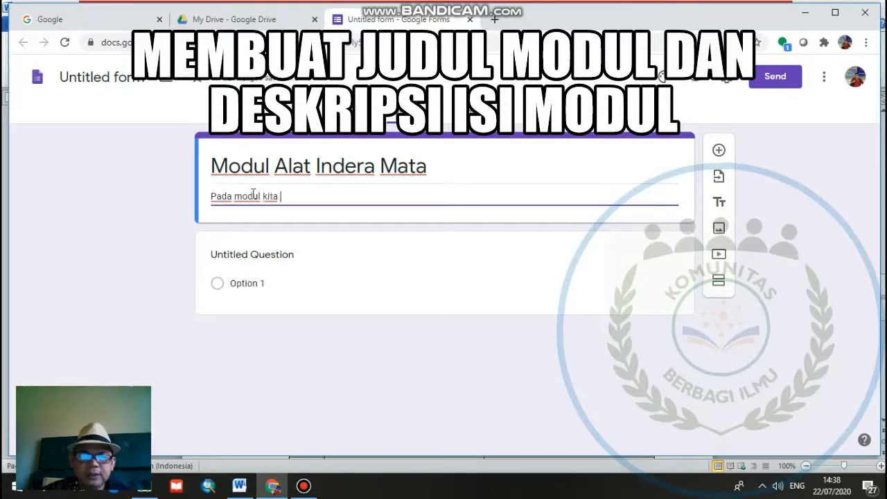
type("akan belak")
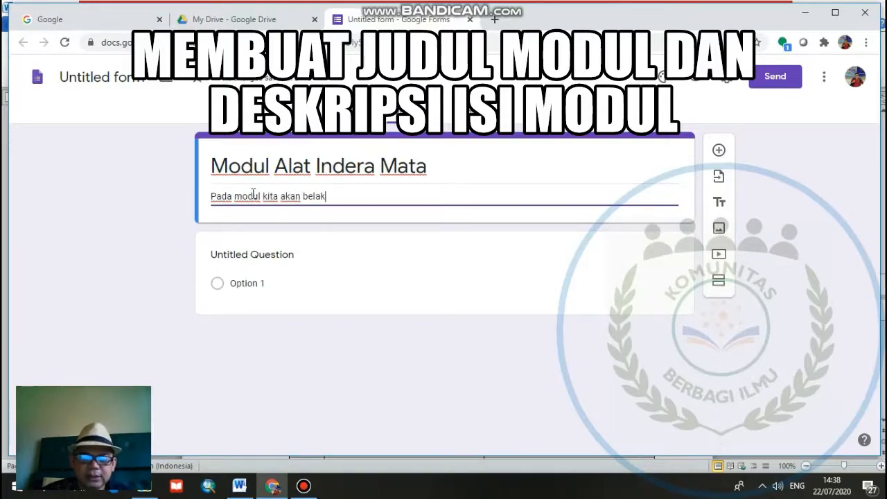
key("BackSpace")
type("jar menge")
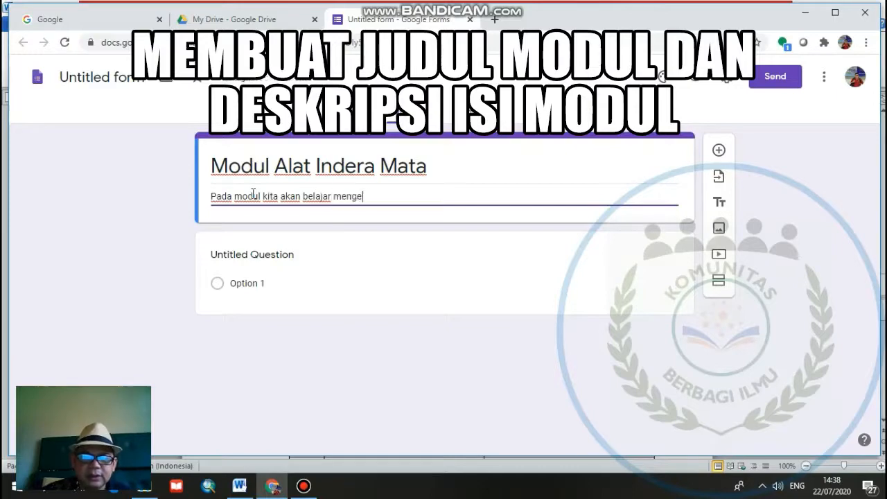
type("nai")
type(" bag")
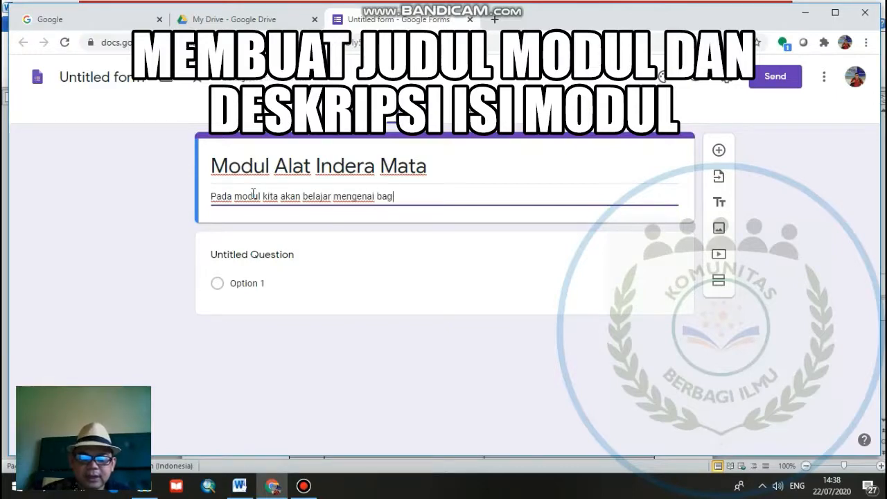
type("ian-bagi")
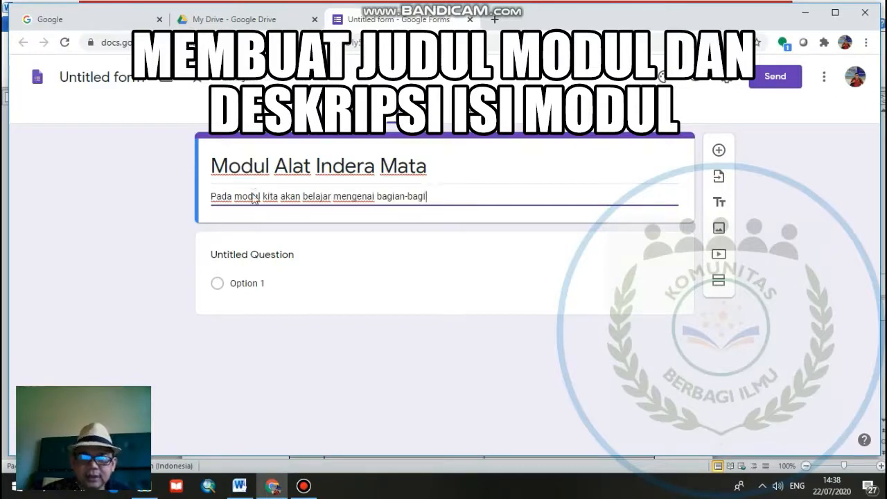
type("an mata")
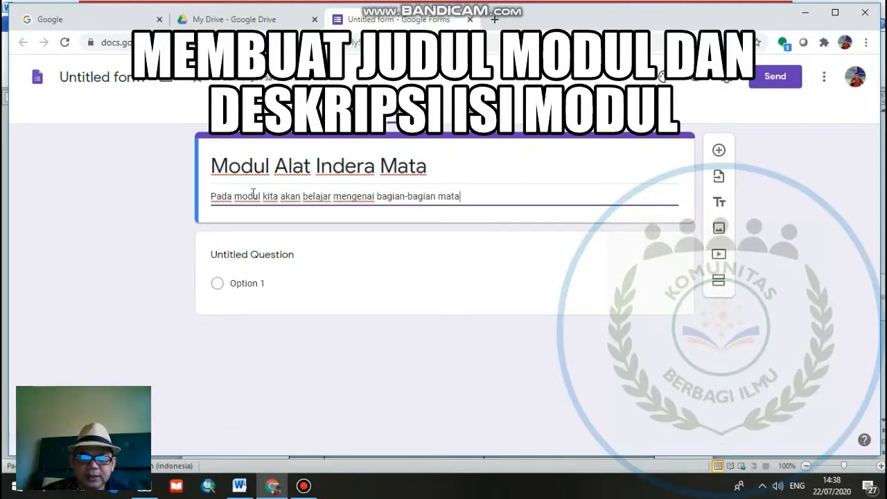
type(", fungsi ba")
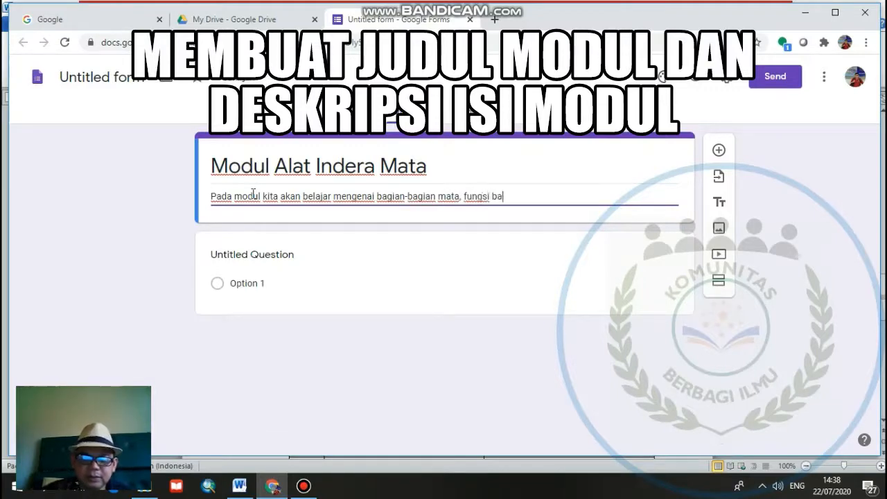
type("giana")
key("BackSpace")
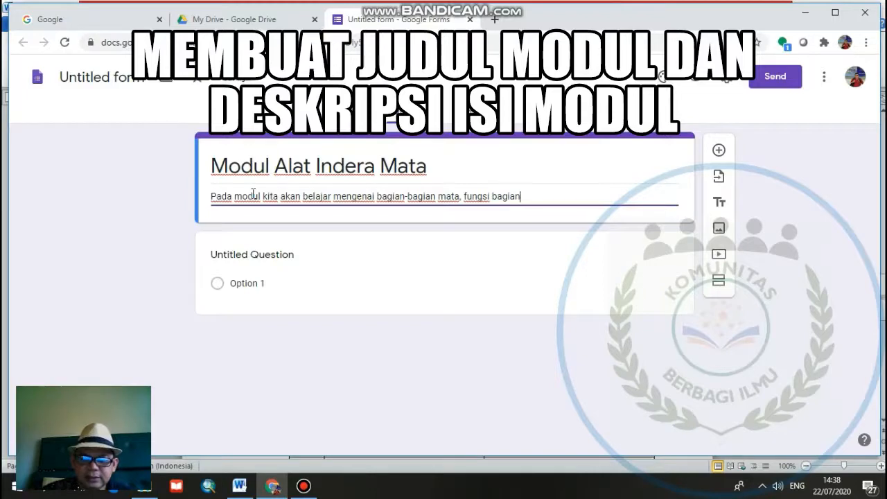
type("-bagian mata")
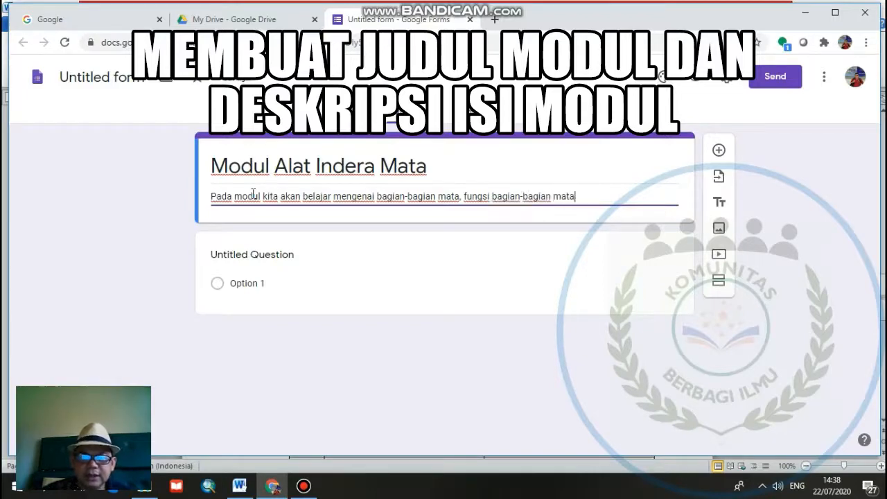
type(" dan")
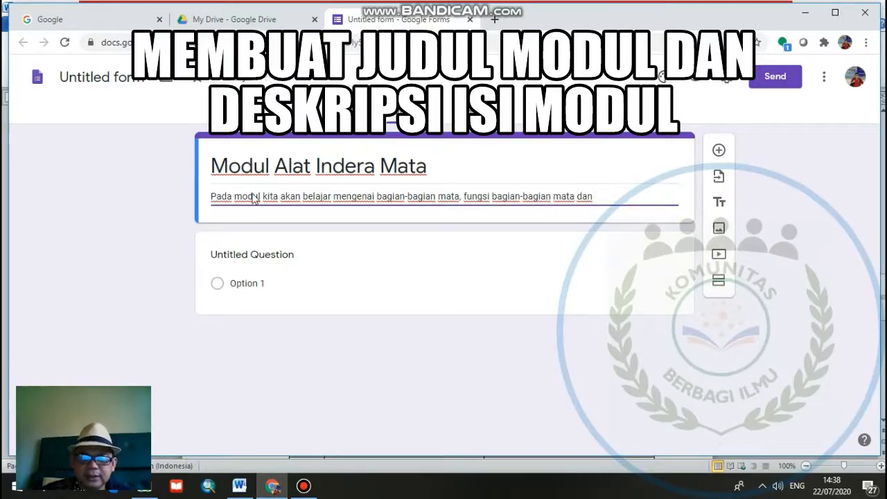
type(" ganggua")
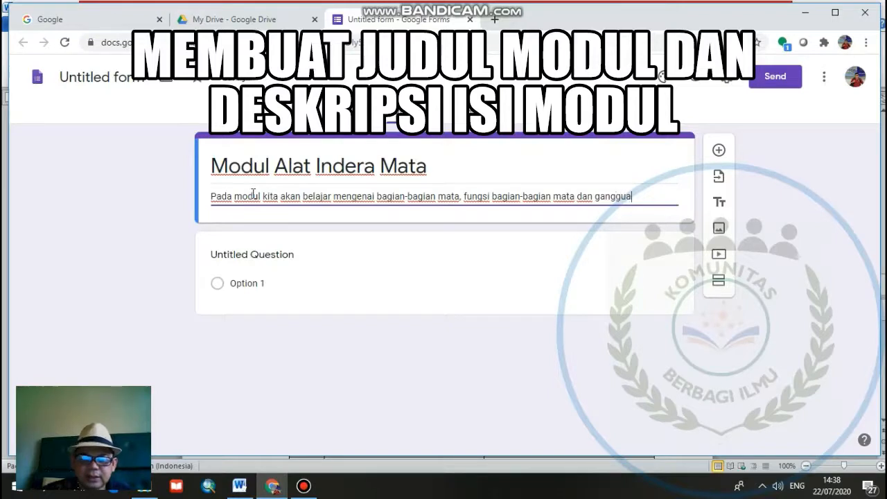
type("n serta")
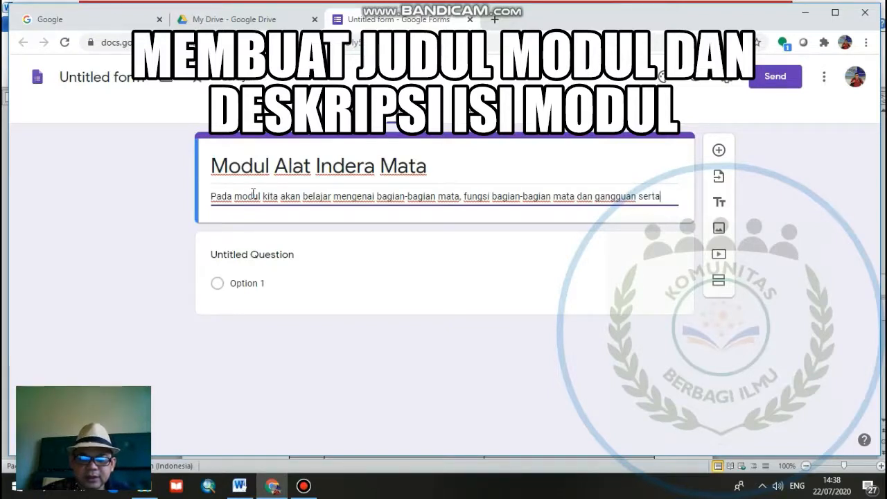
type(" penyak")
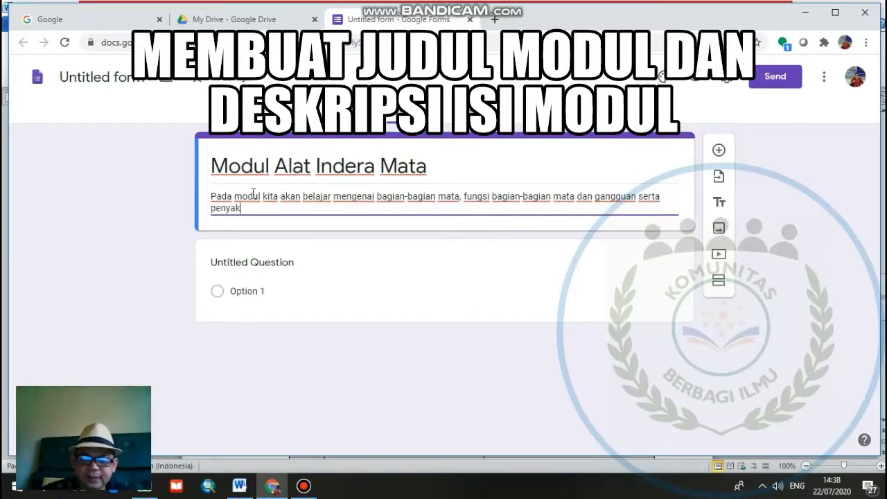
type("it pada")
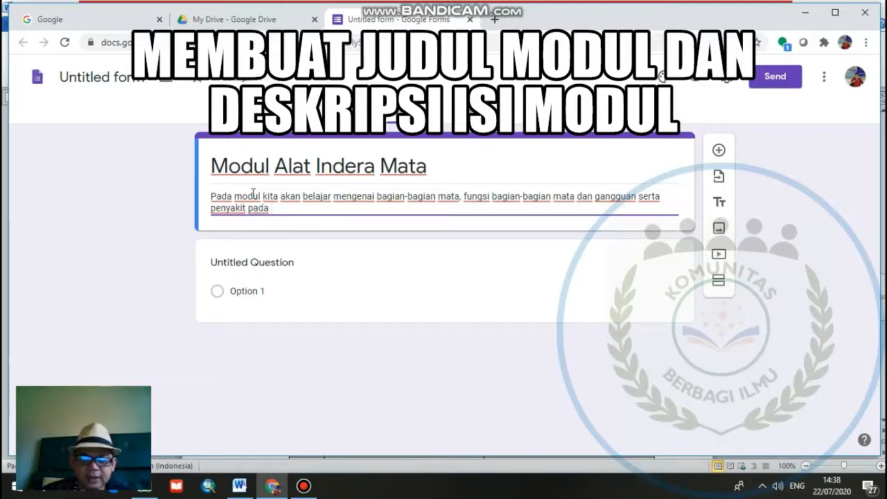
type(" Mata")
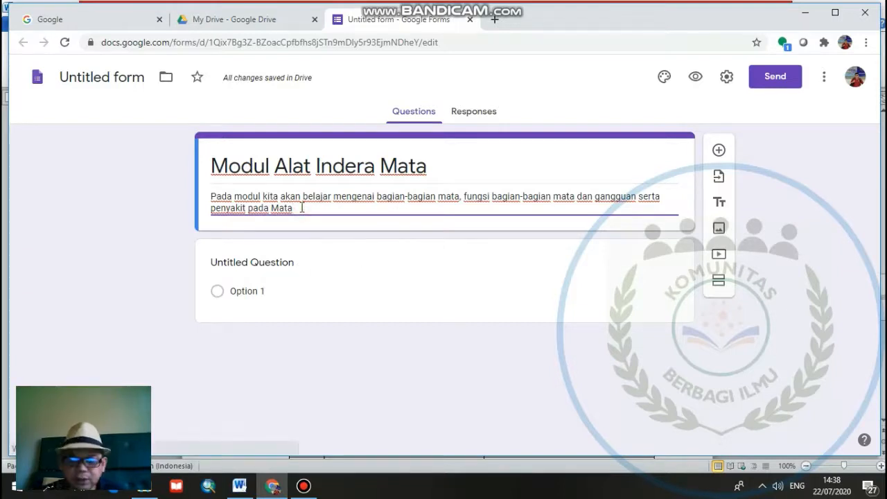
key("BackSpace")
type(".")
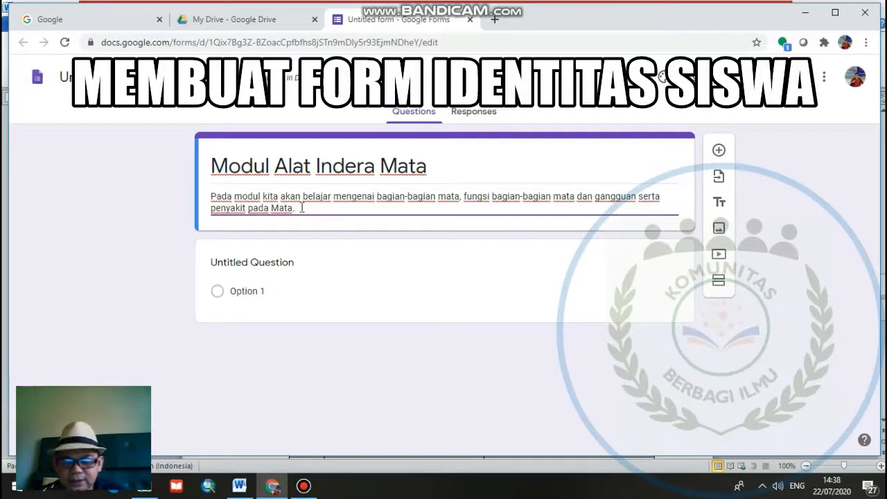
type(" I")
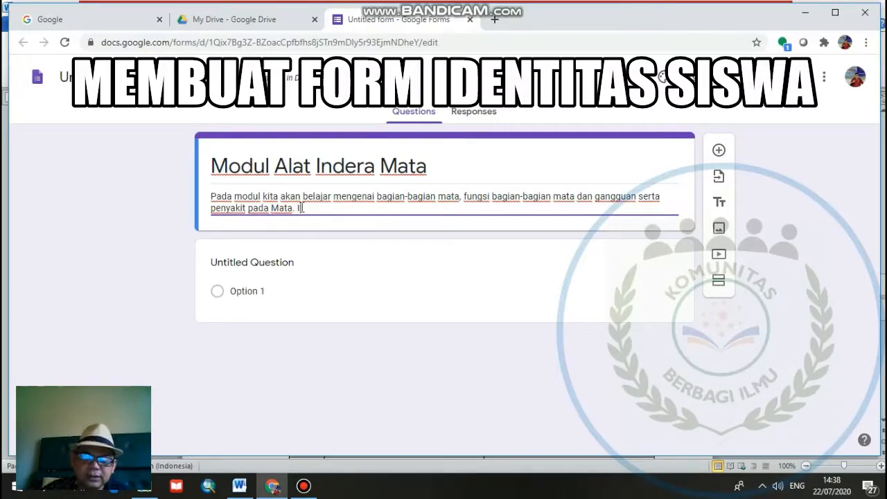
type("silah ")
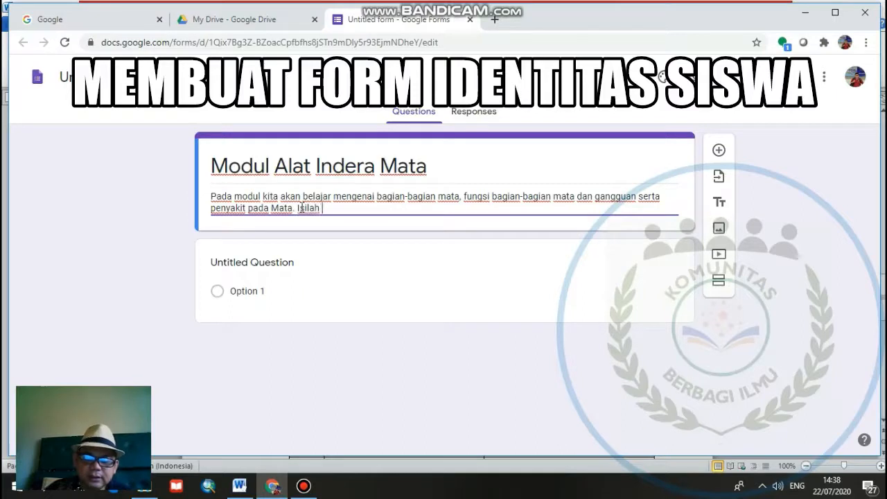
type("Identitas ")
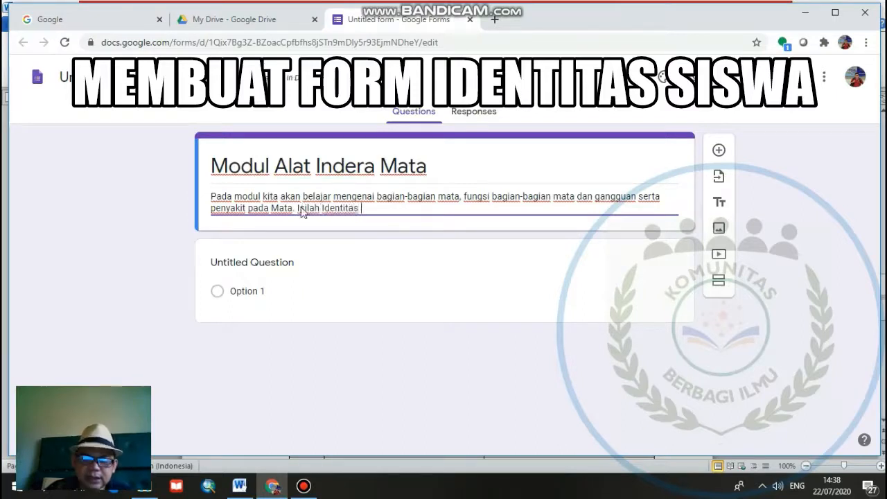
type("Anda di ")
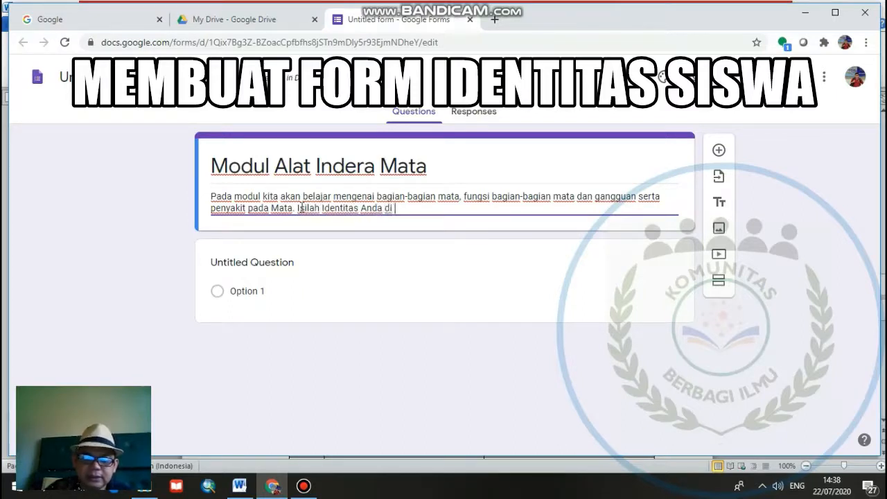
type("bawah ini")
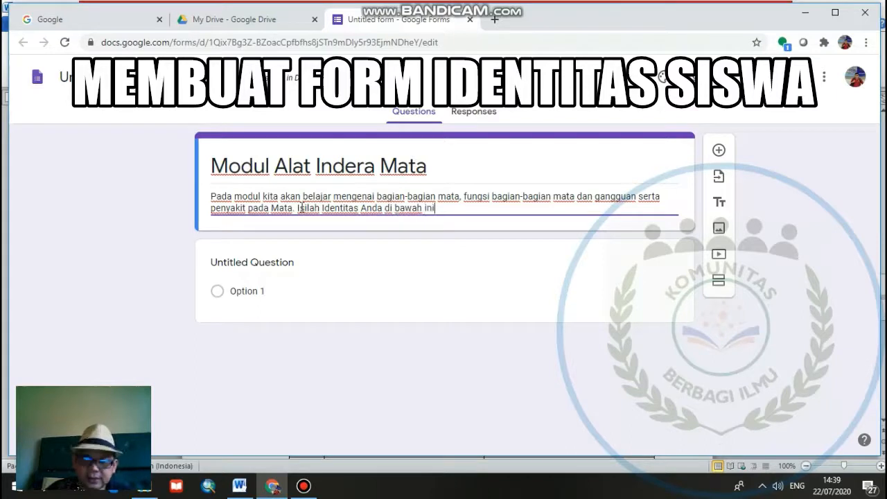
type("!")
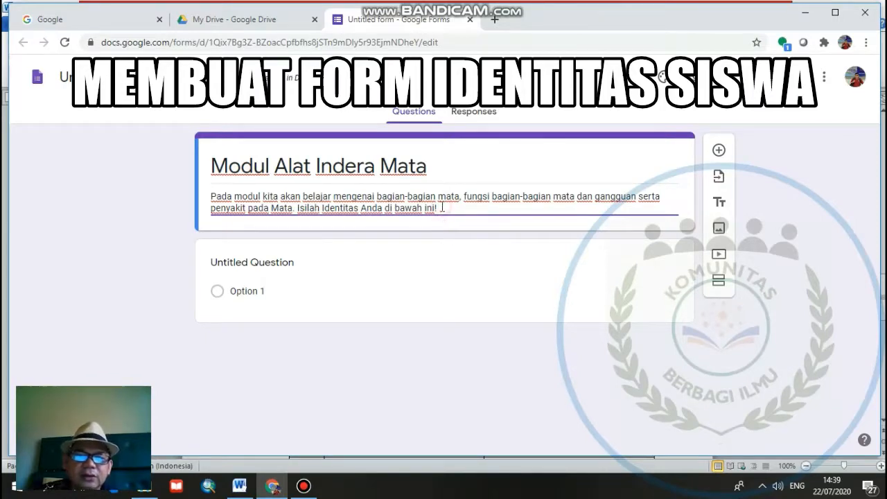
key("BackSpace")
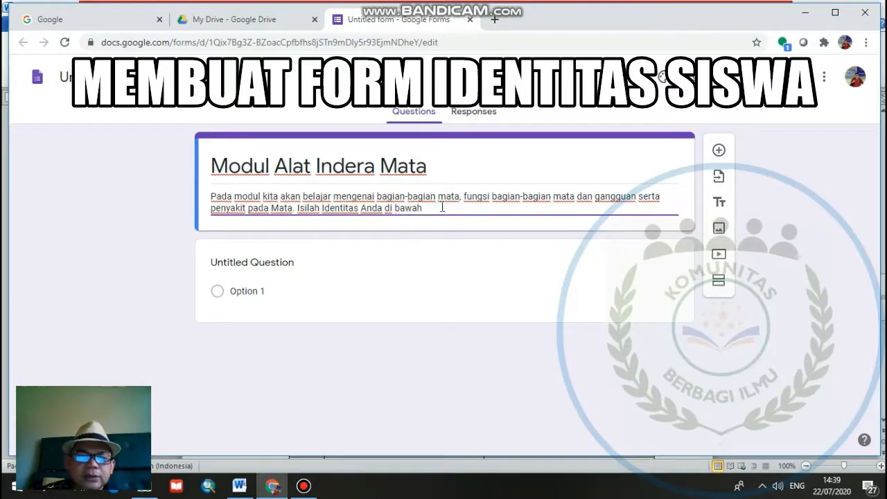
key("BackSpace")
key("BackSpace")
key("BackSpace")
key("BackSpace")
key("BackSpace")
key("BackSpace")
key("BackSpace")
key("BackSpace")
key("BackSpace")
key("BackSpace")
key("BackSpace")
key("BackSpace")
key("BackSpace")
key("BackSpace")
key("BackSpace")
key("BackSpace")
key("BackSpace")
key("BackSpace")
key("BackSpace")
key("BackSpace")
key("BackSpace")
key("BackSpace")
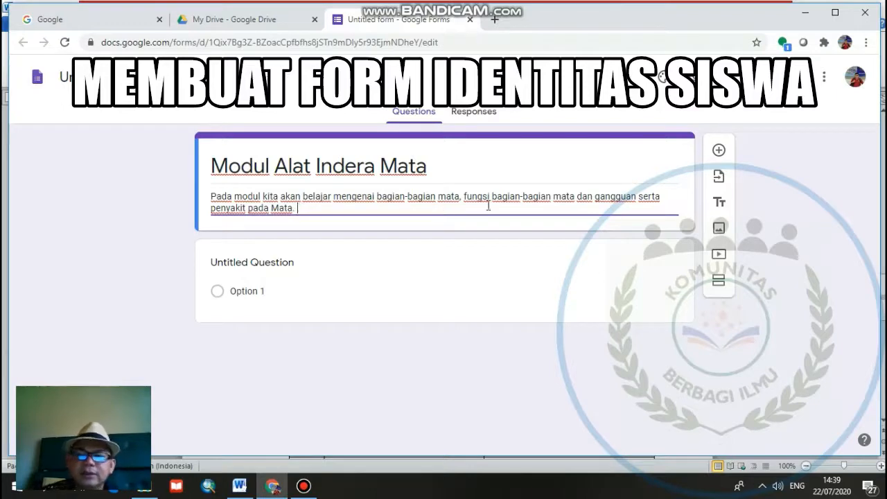
- Add a second section to the form and title it "Identitas Siswa"
left_click(718, 281)
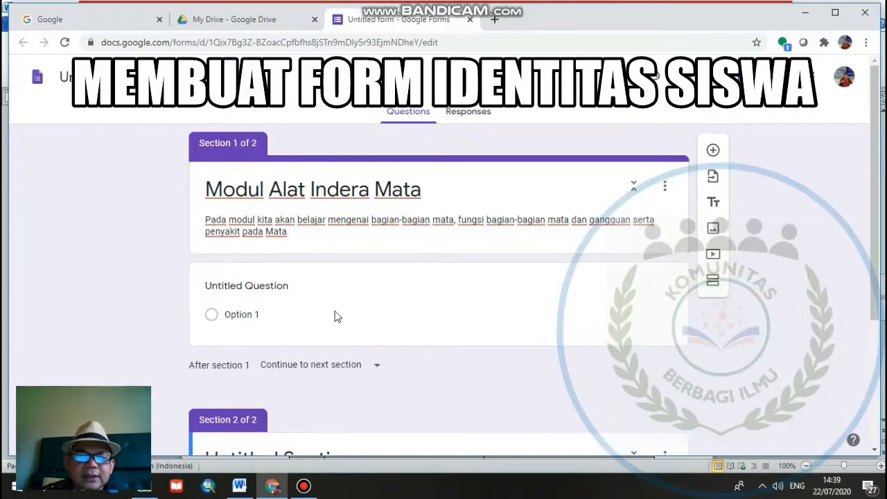
left_click(356, 368)
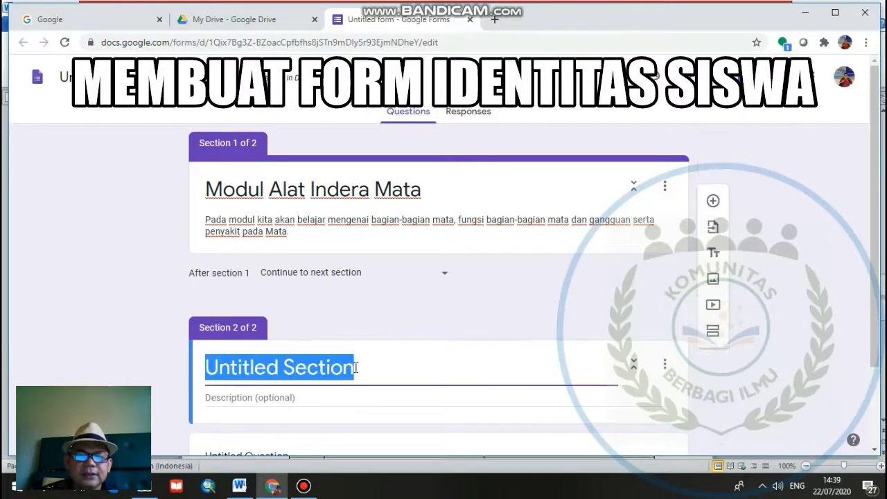
type("I")
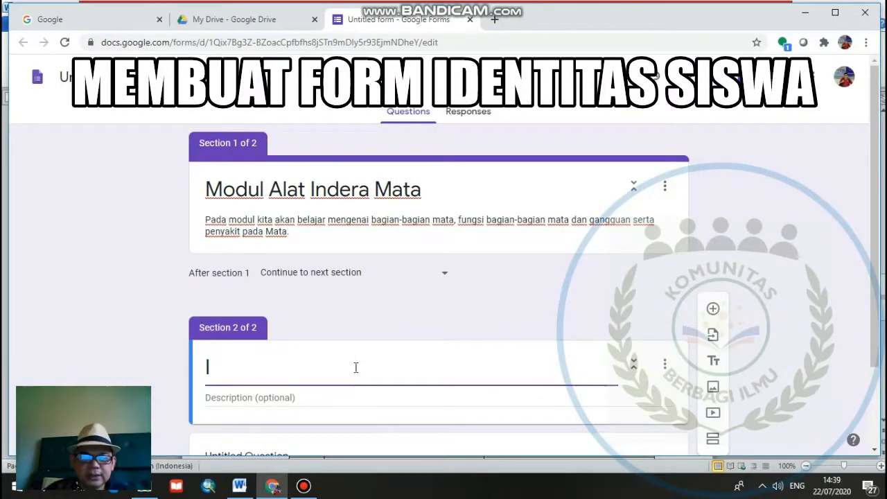
type("D")
key("BackSpace")
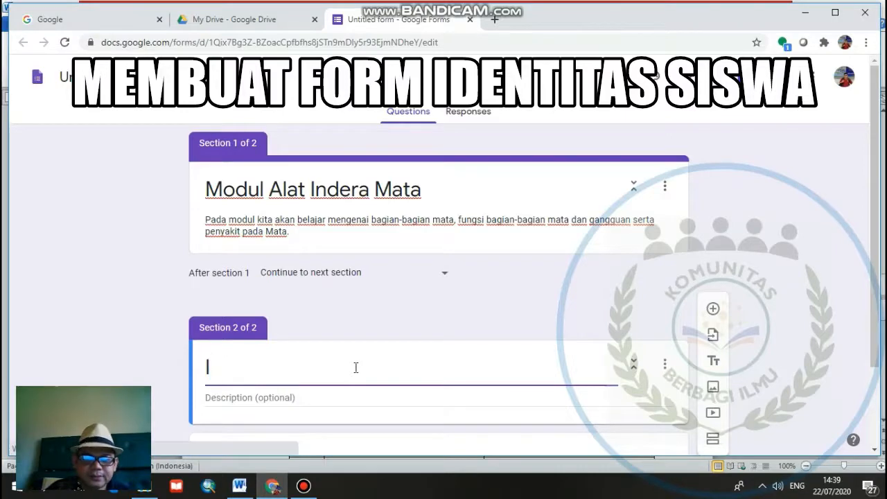
type("dentitas ")
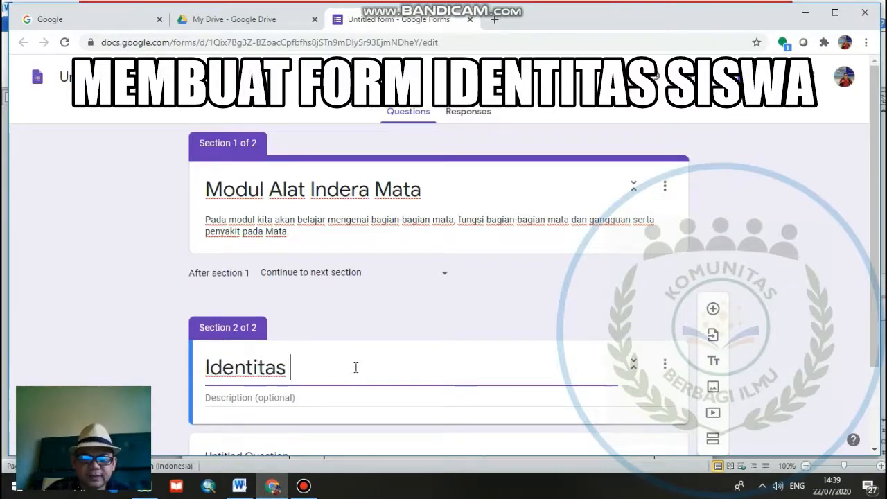
type("Siswa")
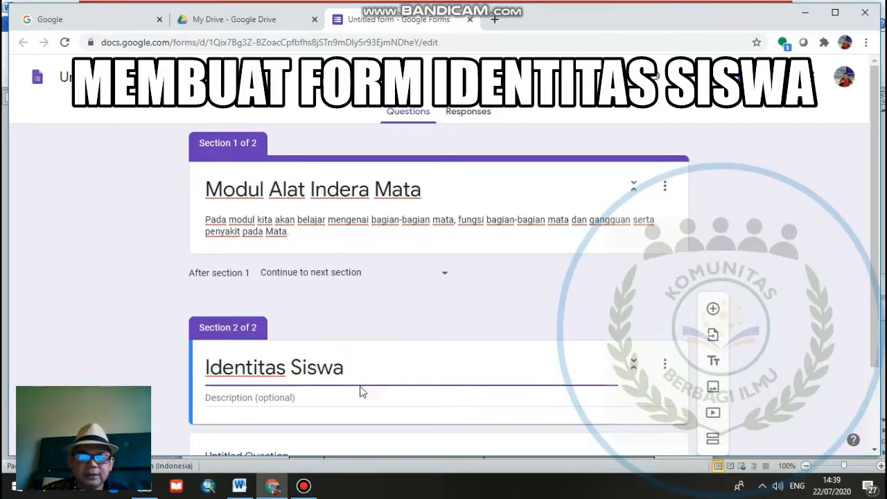
- Set the description of the "Identitas Siswa" section to "Isilah Indentitas Anda dibawah ini"
left_click(360, 397)
type("Is")
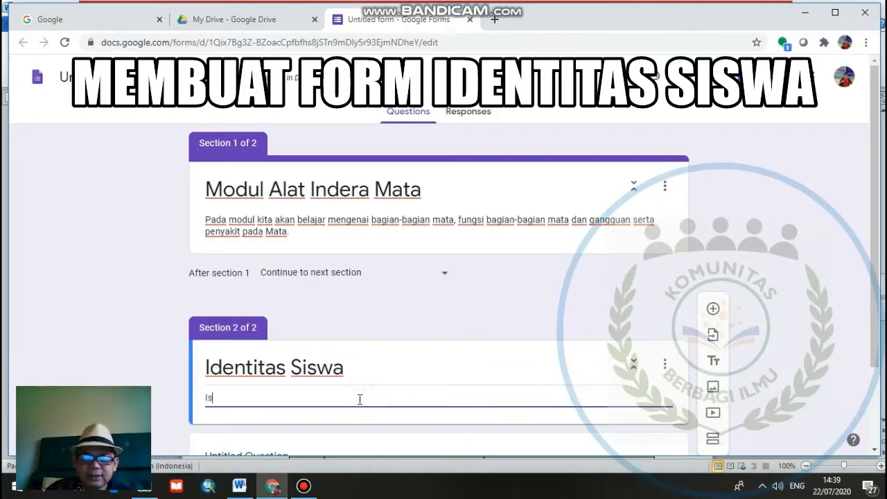
type("ilah ")
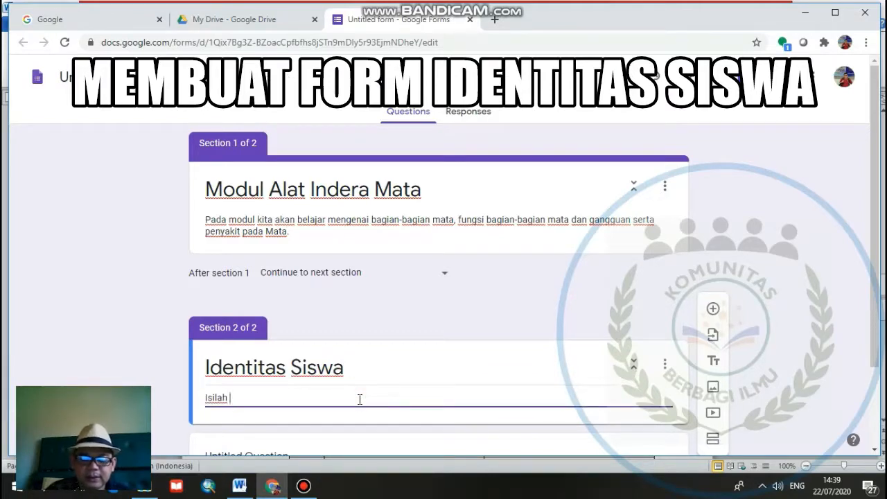
type("Indentit")
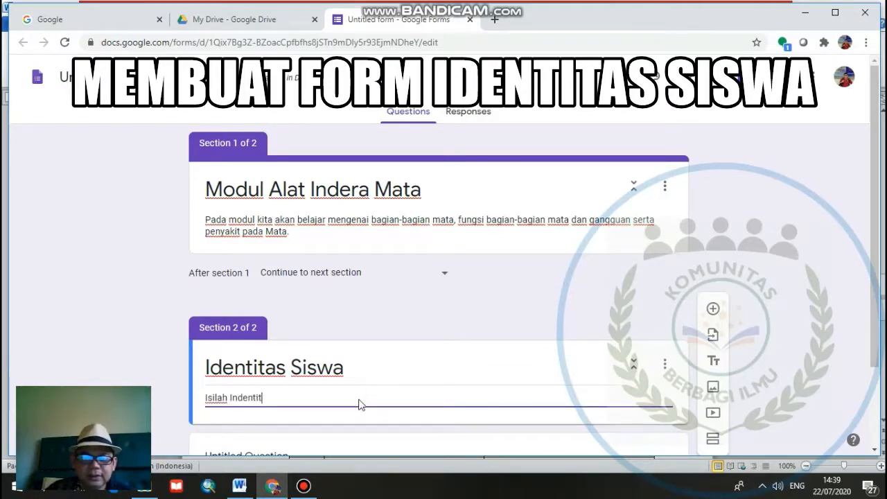
type("as Anda ")
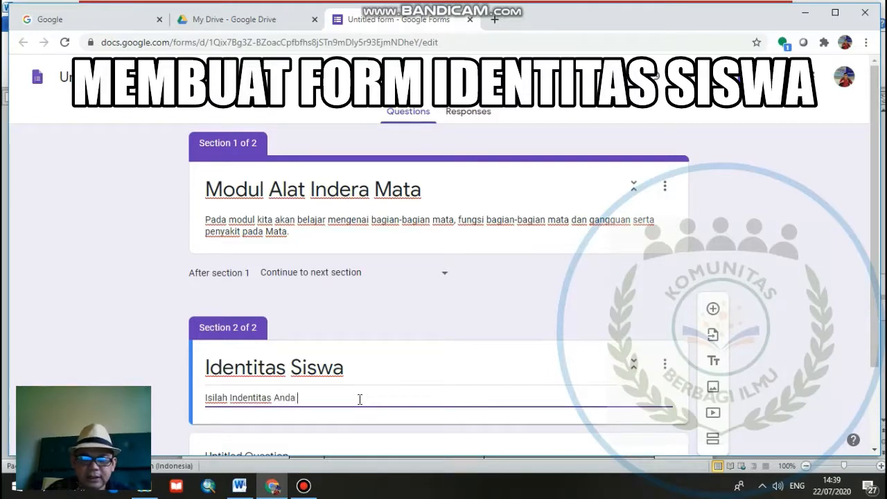
type("dibawah ini")
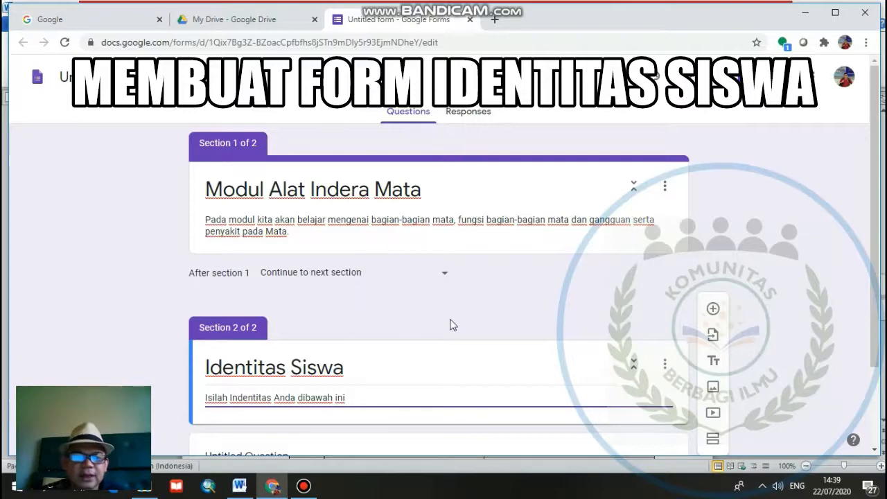
- Turn the untitled question in the student identity section into a required short-answer question titled "Nama"
scroll(451, 323, "down", 2)
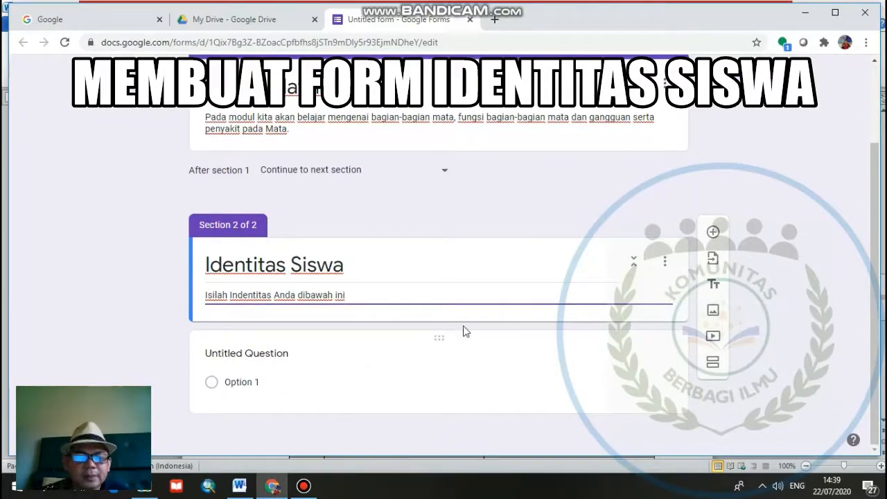
left_click(265, 355)
type("Nama")
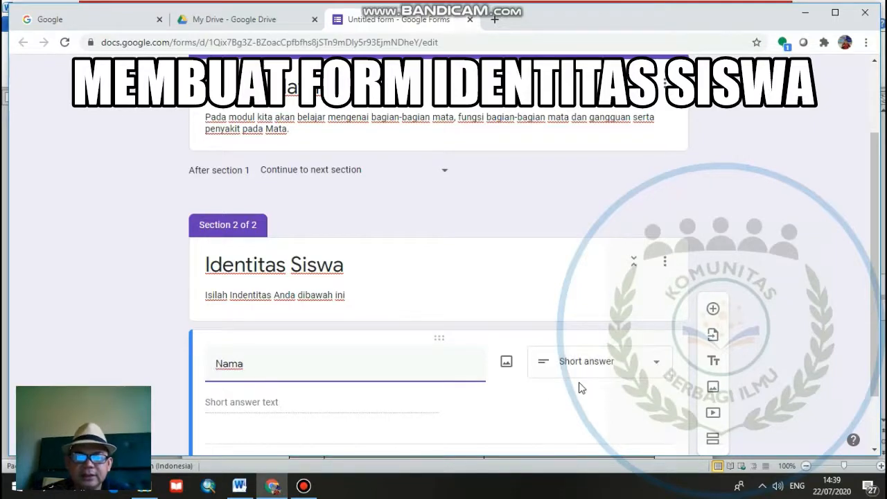
scroll(580, 386, "down", 1)
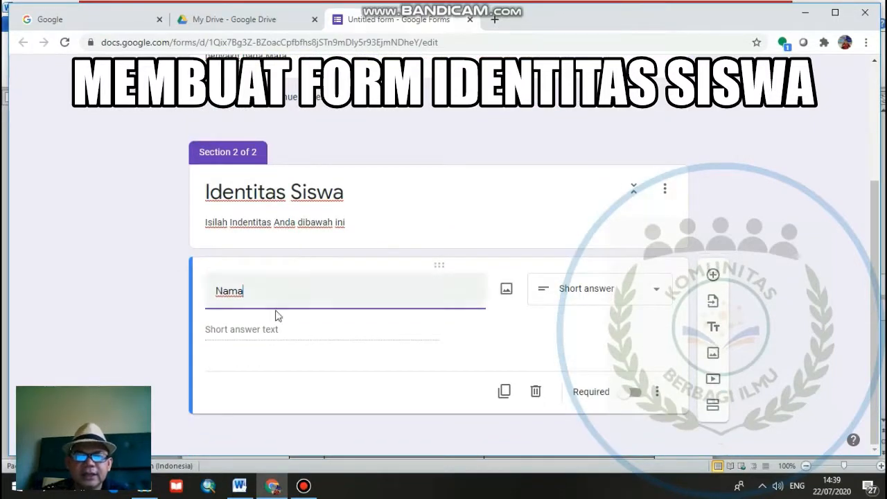
left_click(642, 406)
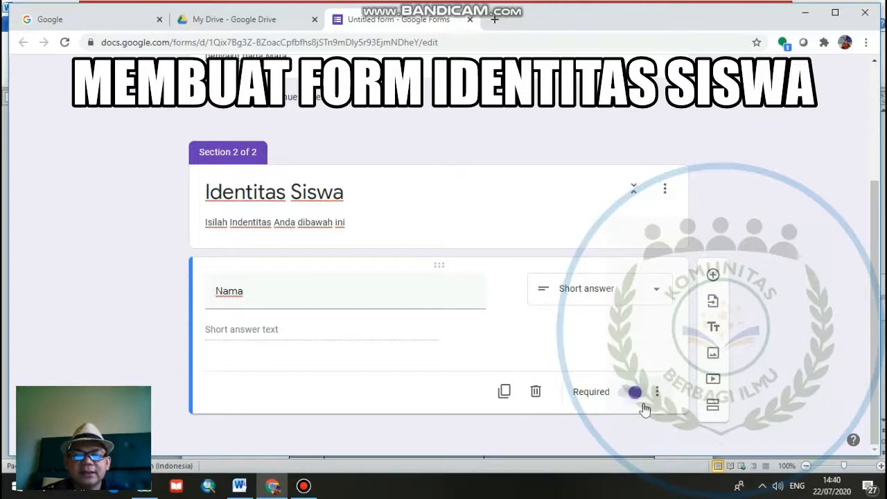
- Add a required short-answer question titled "No Absen" below the Nama question
left_click(712, 277)
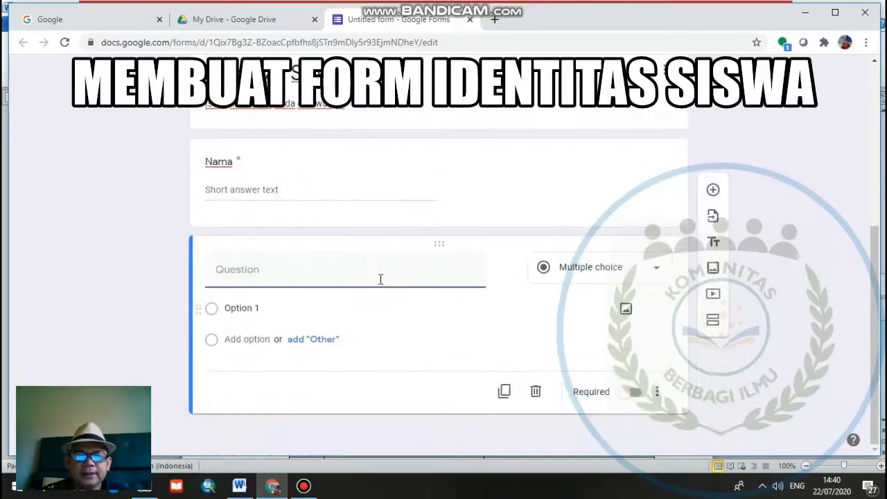
type("No")
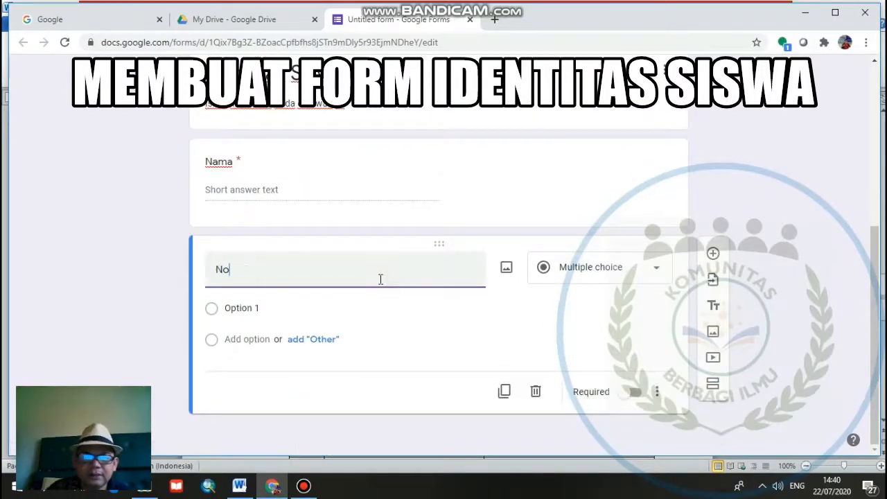
type(" Absen")
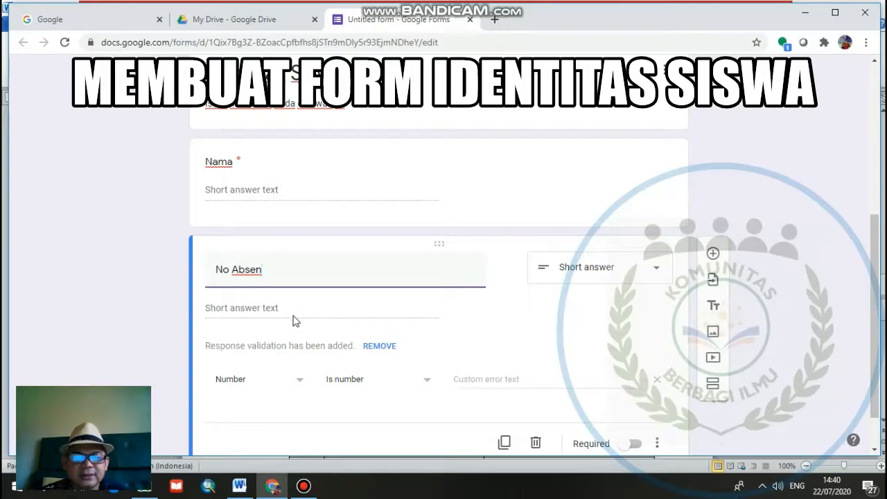
left_click(639, 445)
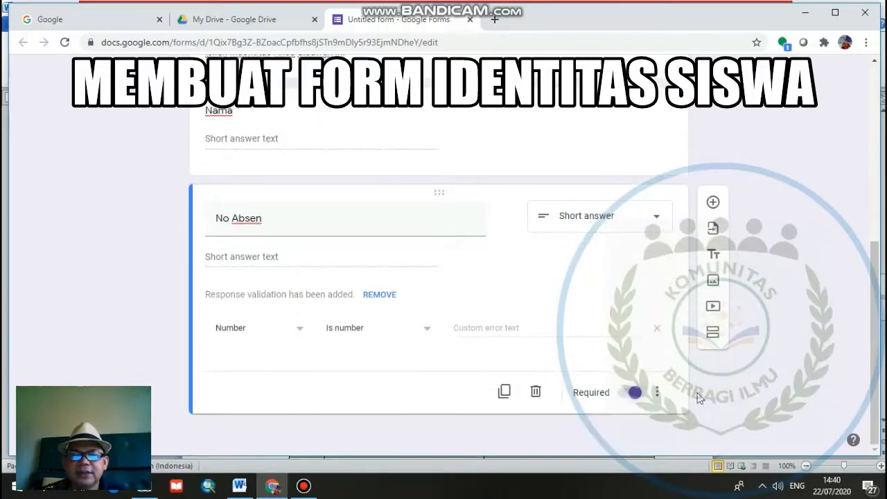
- Add a multiple-choice question titled "Kelas" with "VIII A" as its first option
left_click(713, 202)
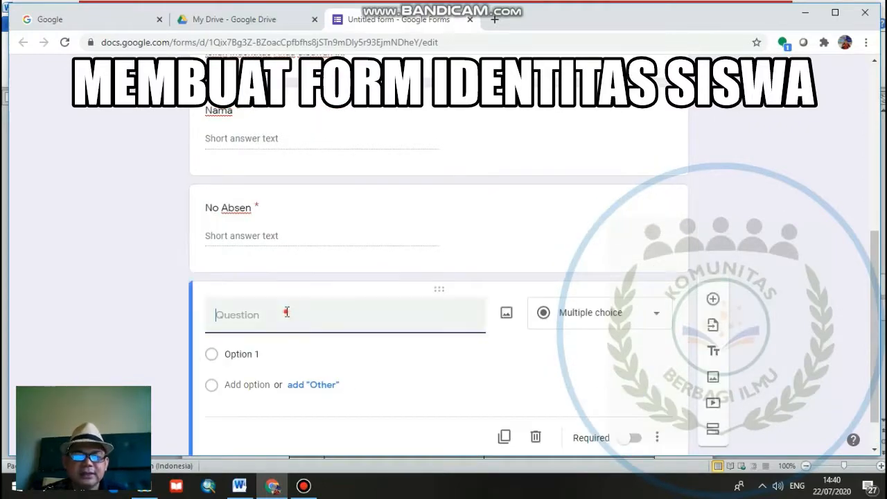
type("Kela")
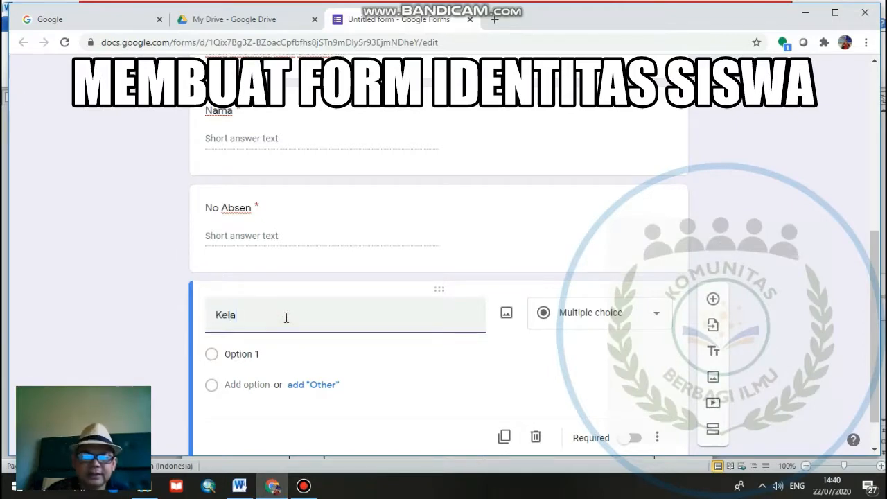
type("s")
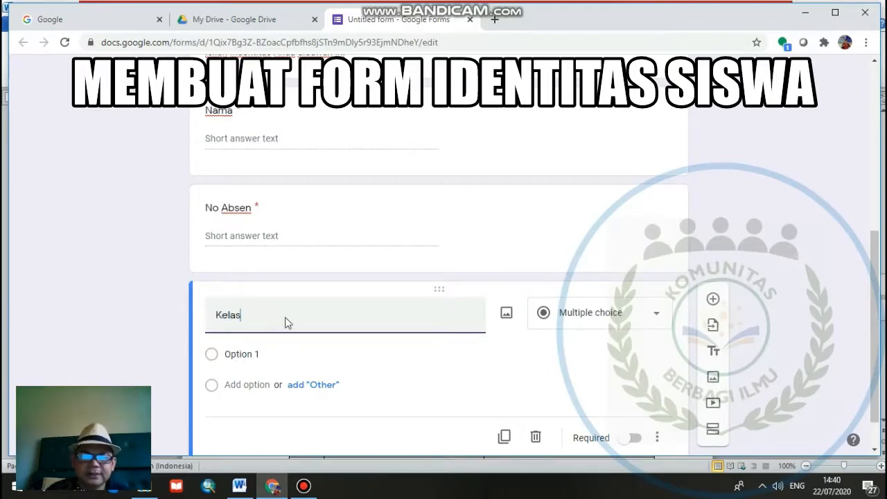
left_click(229, 356)
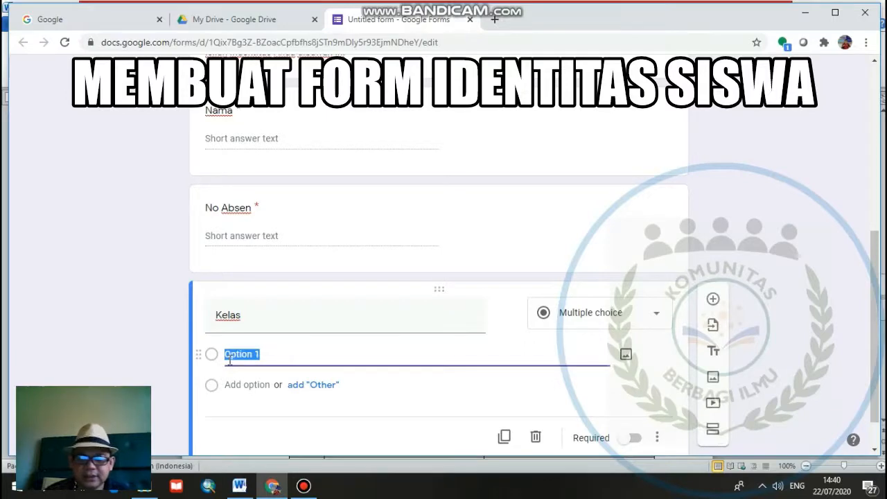
type("VIII")
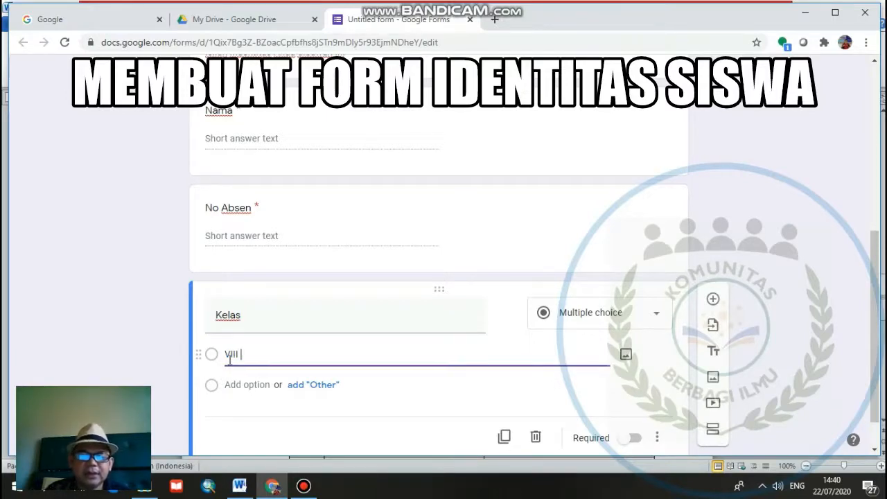
type(" A")
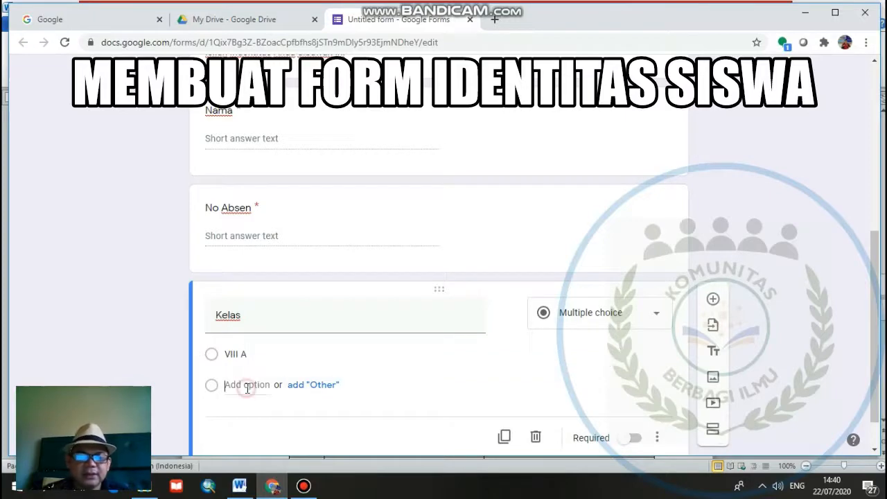
- Add the options "VIII B", "VIII C" and "VIII D" to the Kelas question and make it required
left_click(248, 385)
type("VIII B")
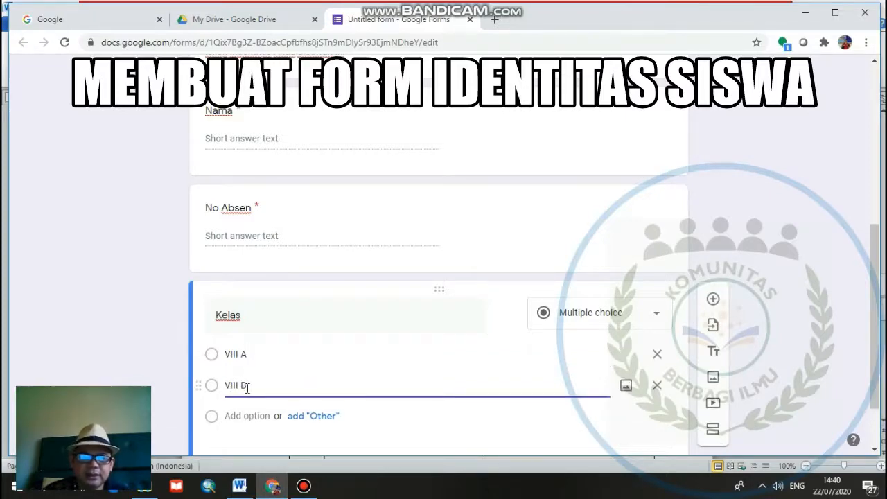
left_click(252, 415)
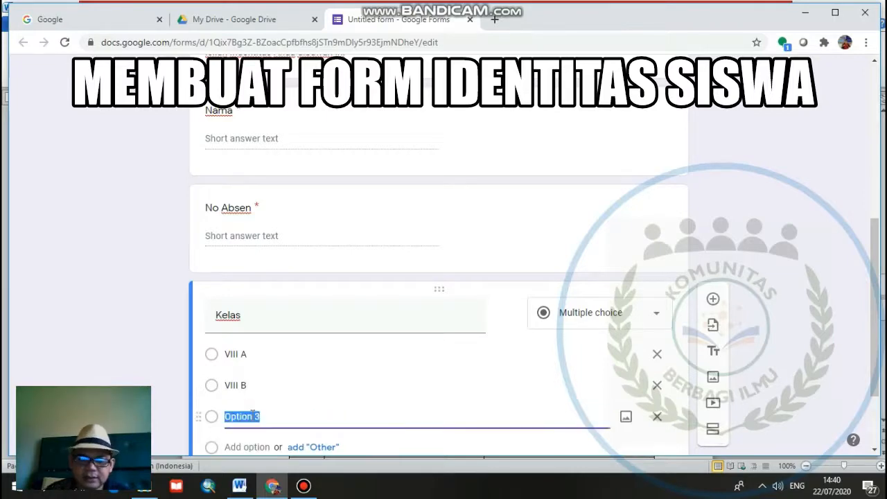
type("VIII C")
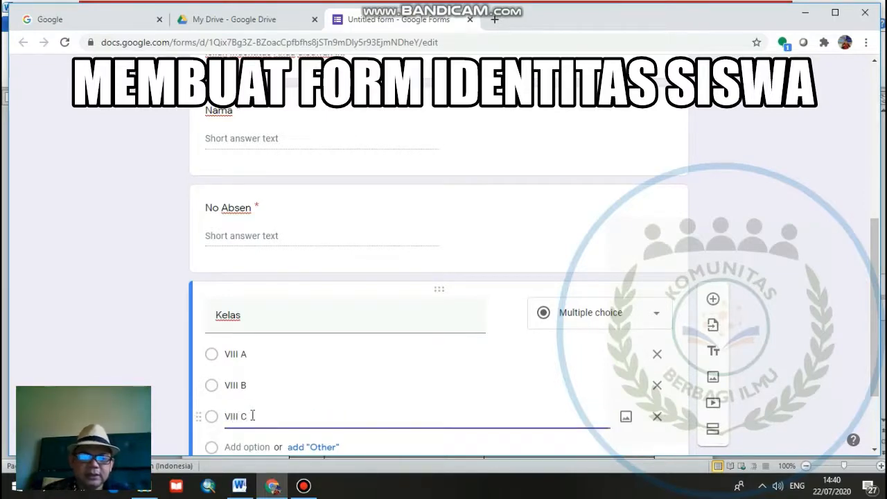
scroll(252, 416, "down", 1)
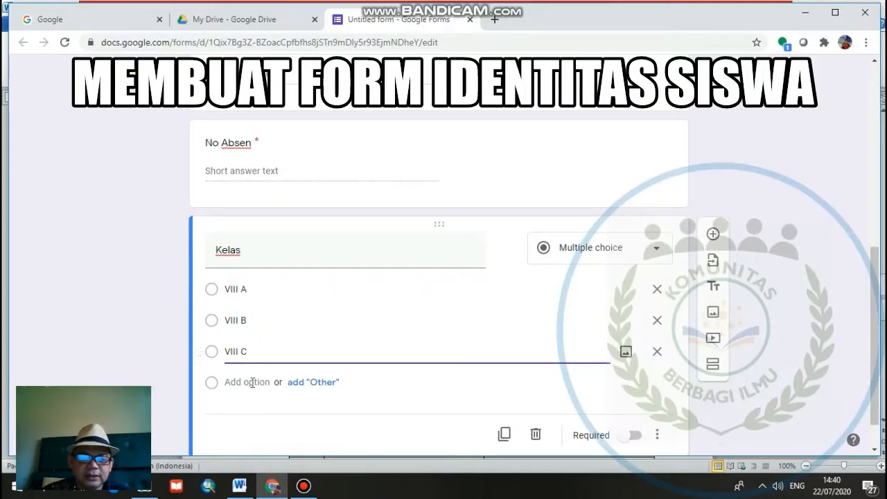
left_click(252, 385)
type("VIII D")
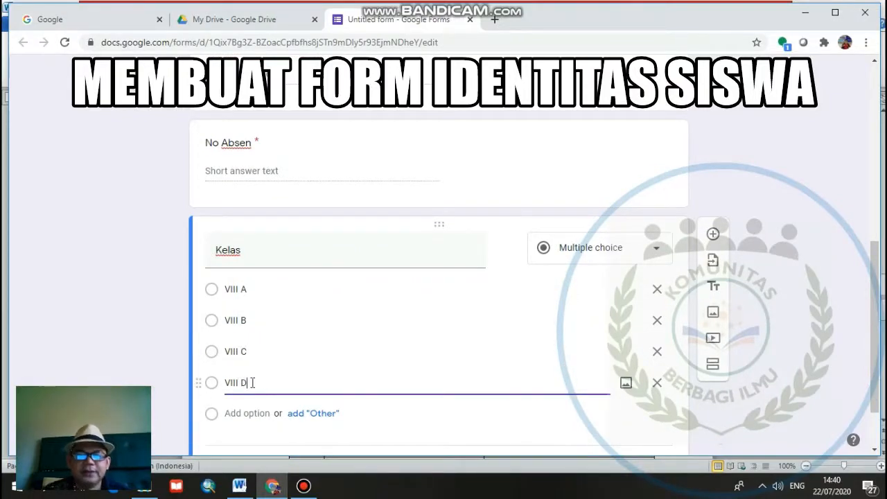
scroll(532, 373, "down", 1)
left_click(632, 392)
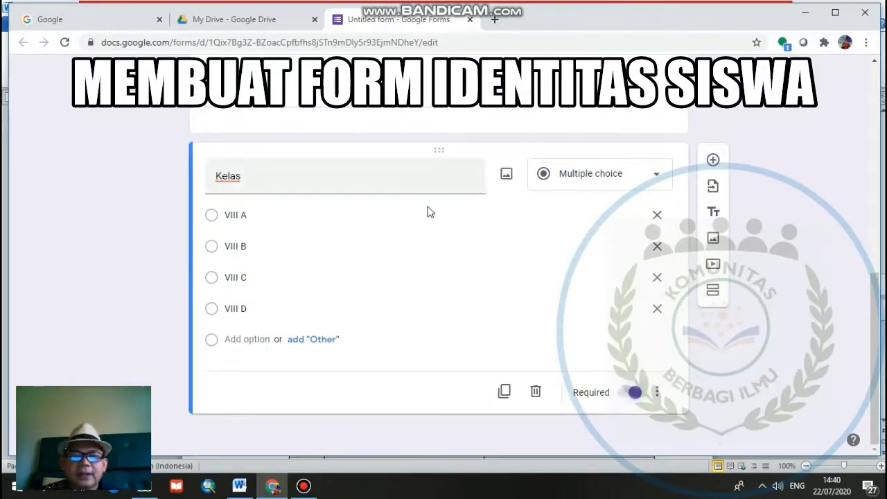
- Add a third section after the Kelas question and title it "TUJUAN PEMBELAJARAN"
scroll(417, 209, "up", 1)
scroll(415, 212, "up", 3)
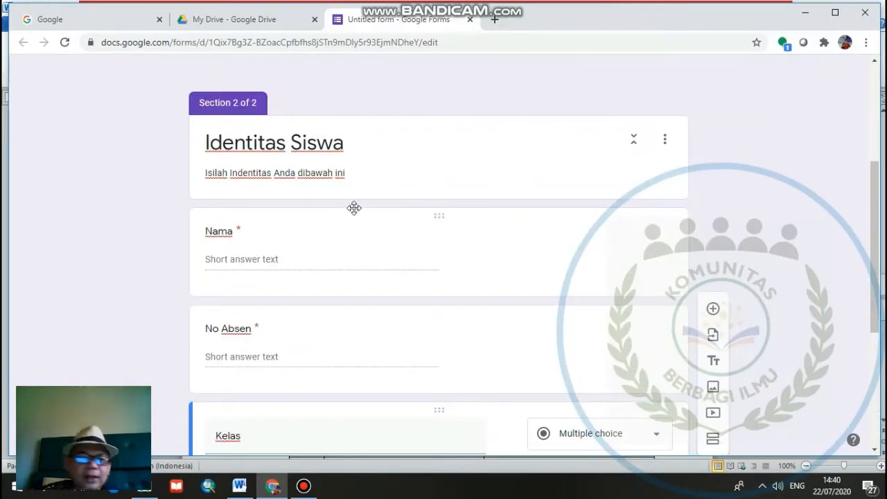
scroll(336, 181, "up", 2)
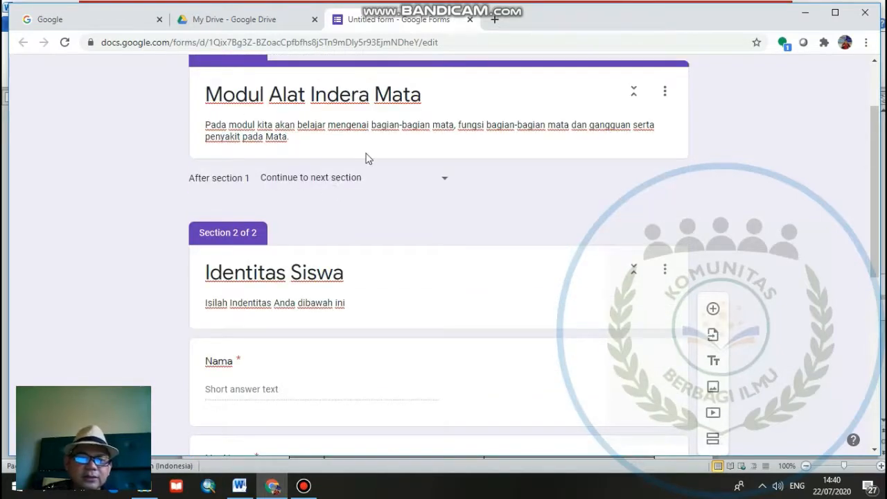
scroll(280, 216, "down", 2)
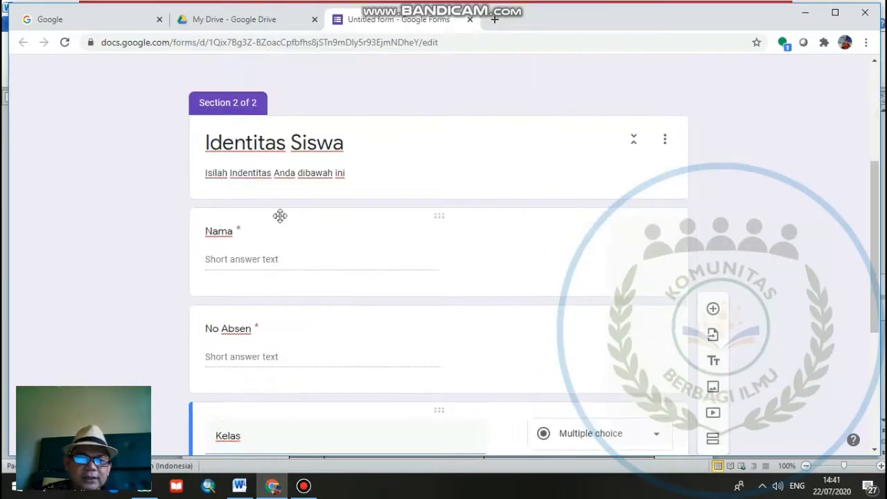
scroll(280, 216, "down", 4)
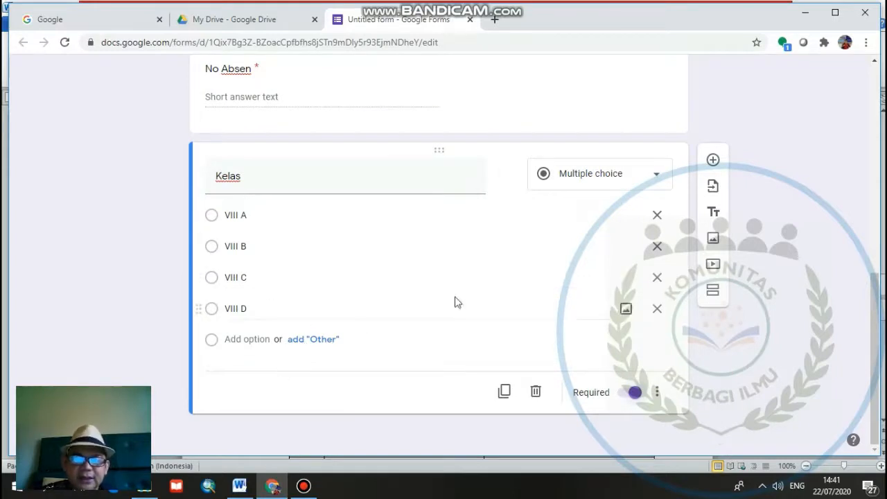
left_click(714, 297)
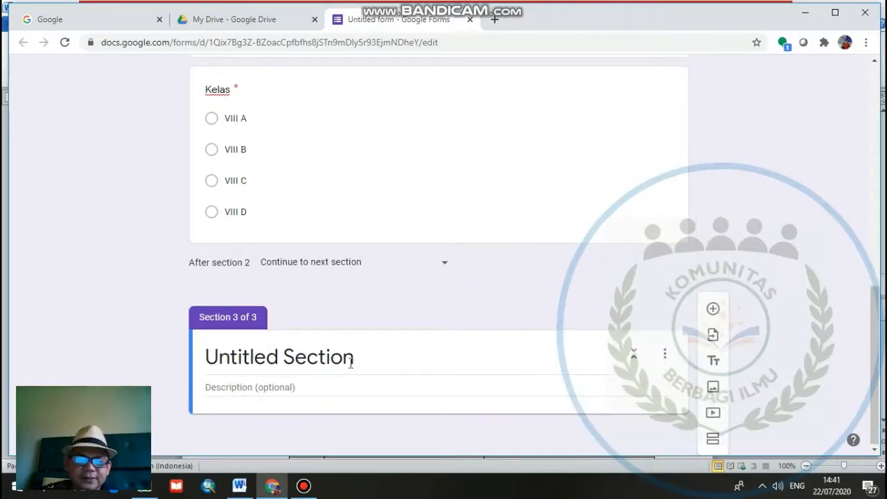
left_click(353, 357)
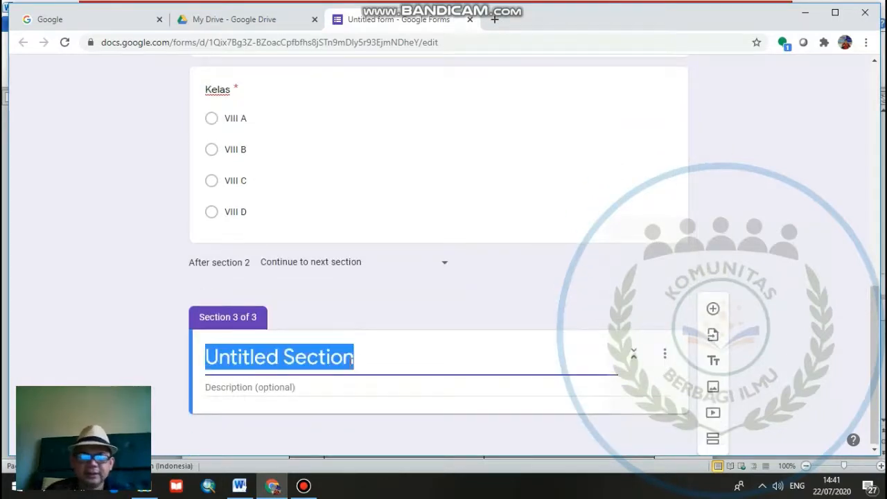
type("TUJUAN ")
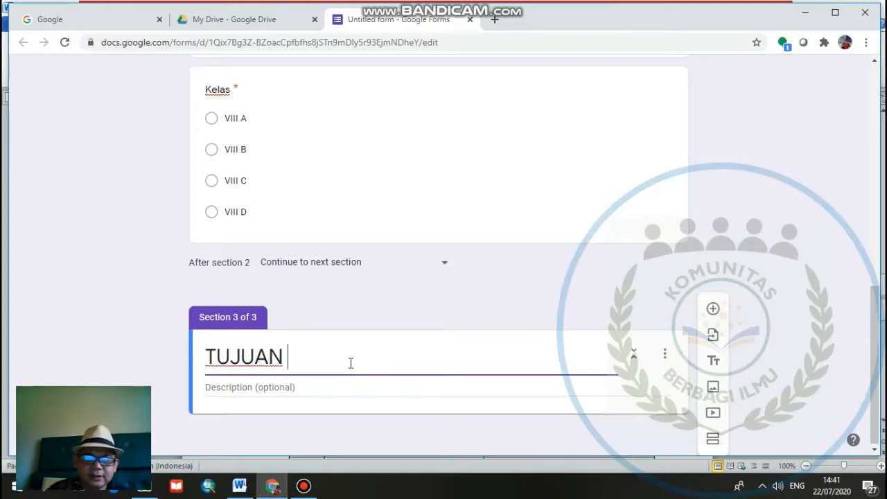
type("PEMBELAJARAN")
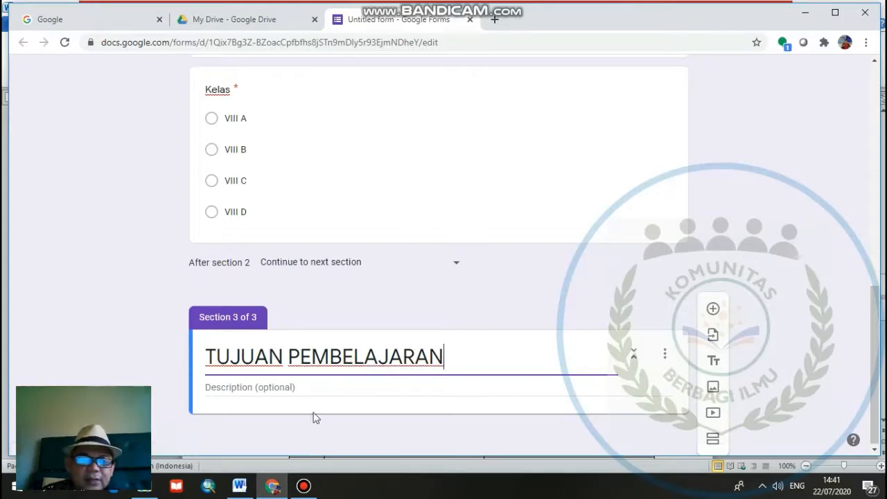
- Switch to the Word lesson plan and copy the two learning objectives listed under "TUJUAN PEMBELAJARAN"
left_click(239, 486)
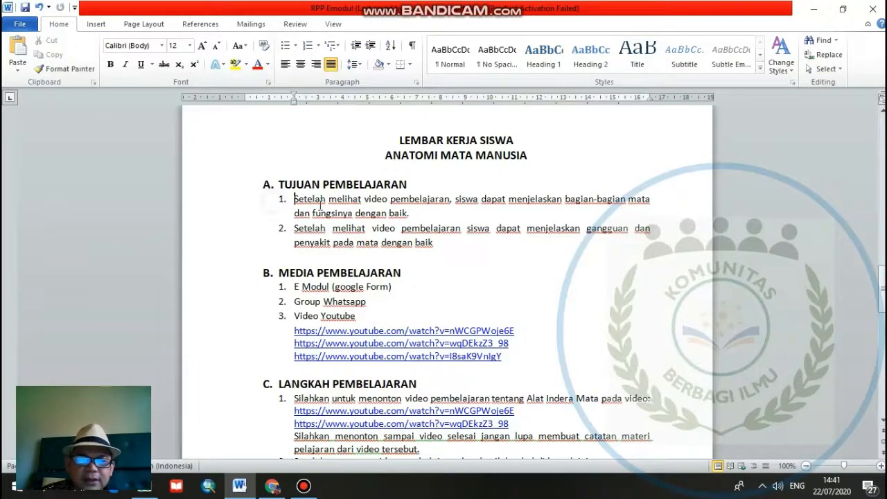
left_click_drag(295, 199, 438, 242)
right_click(369, 235)
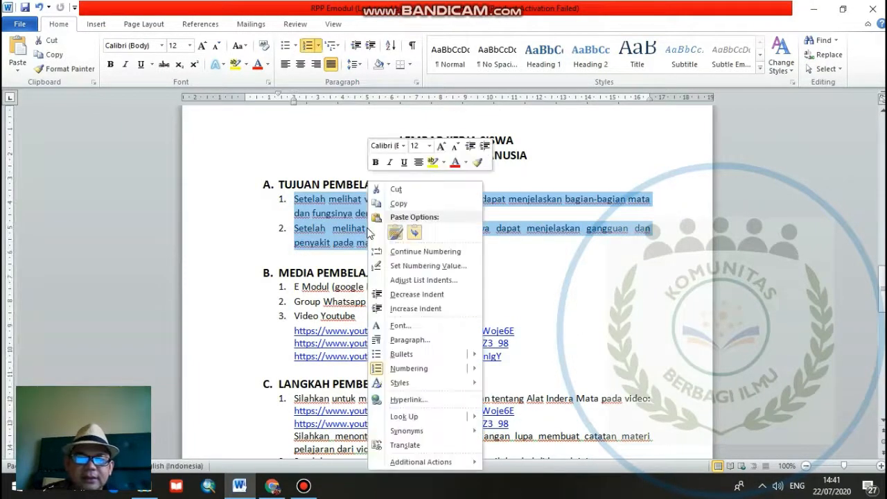
- Switch to the Google Forms window and paste the copied learning objectives into the description of the TUJUAN PEMBELAJARAN section
left_click(271, 486)
left_click(247, 386)
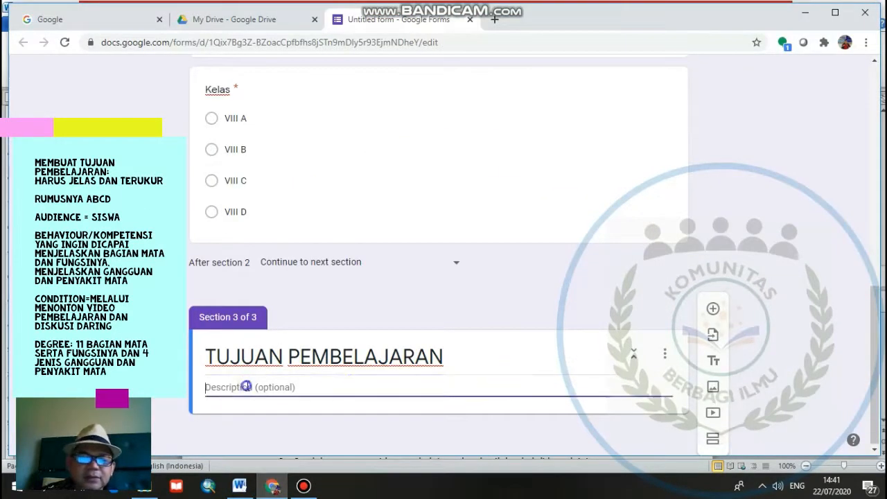
right_click(246, 387)
left_click(276, 282)
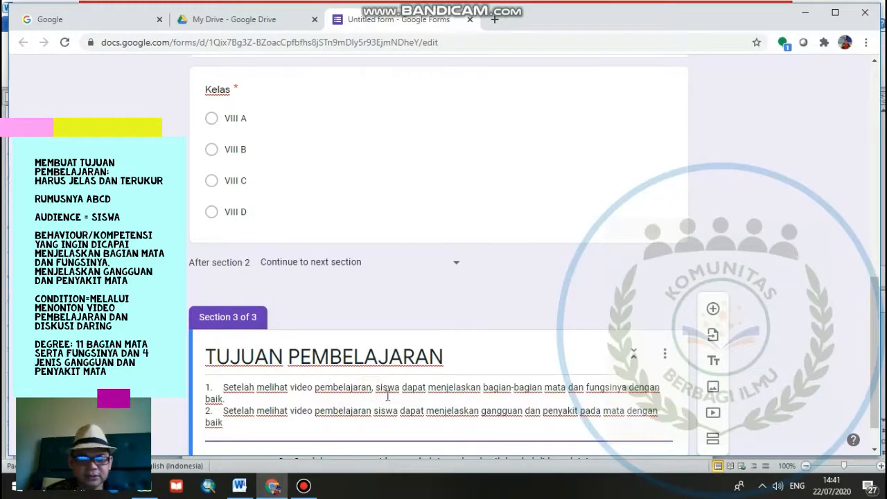
- Insert "dan diskusi" after "video pembelajaran" in the first learning objective, keeping the comma before "siswa"
key("BackSpace")
type("dan disk")
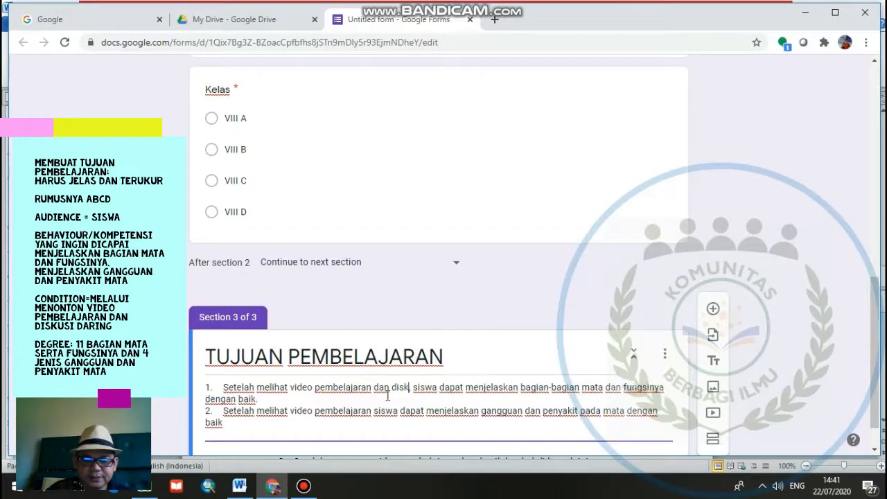
type("usi,")
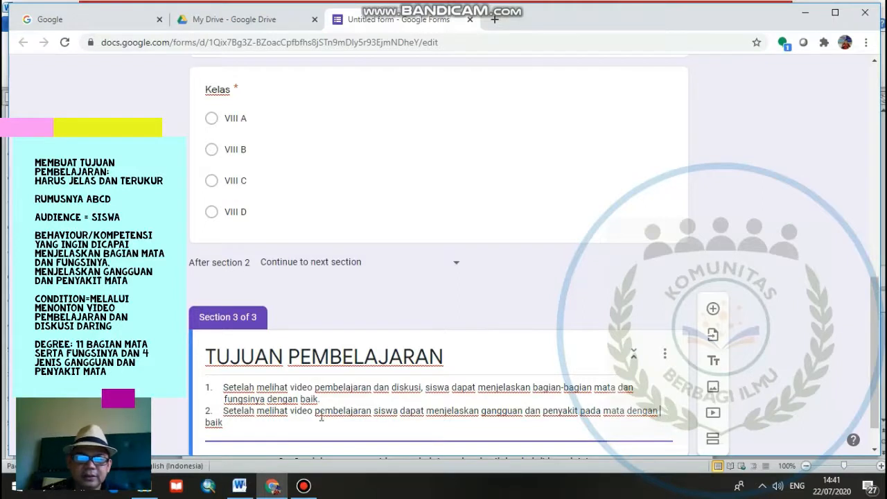
- Insert "dan diskusi secara daring" after "video pembelajaran" in the second learning objective
left_click(374, 412)
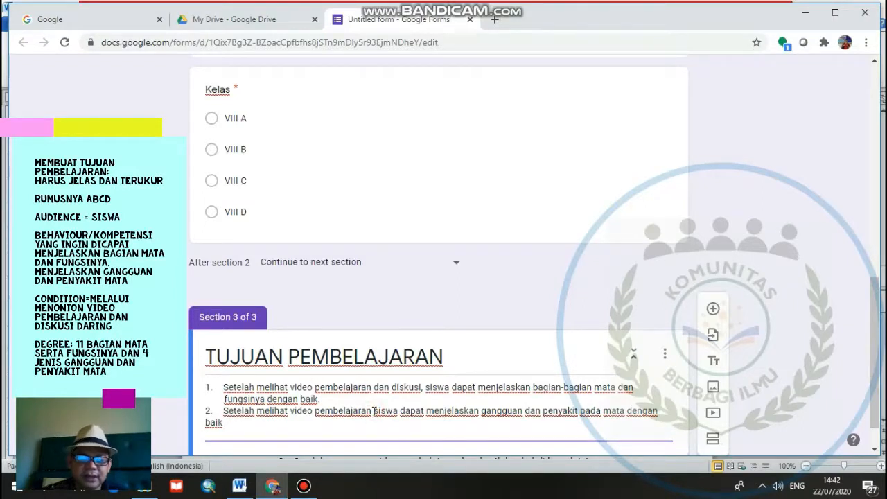
type("dan")
type(" diskusi")
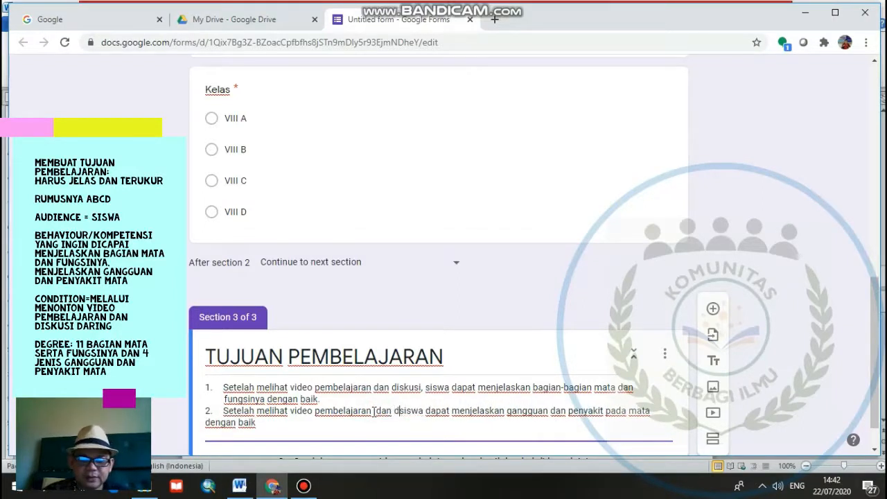
type(" secara da")
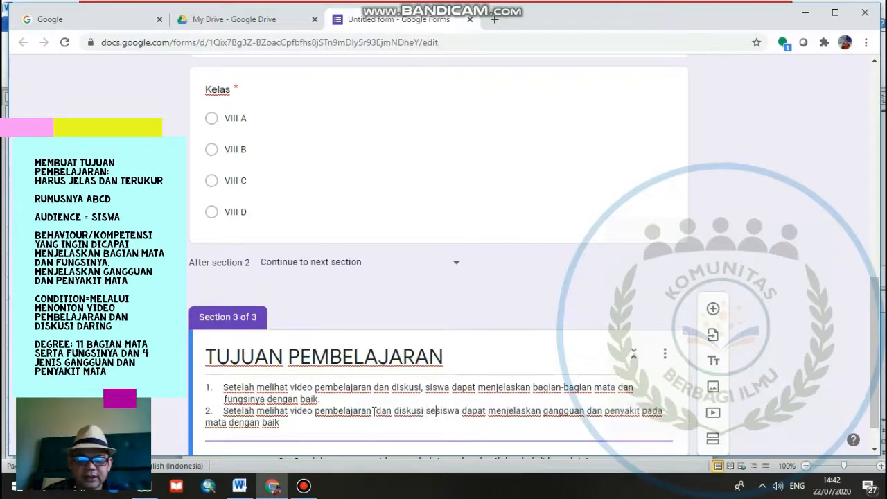
type("ring ")
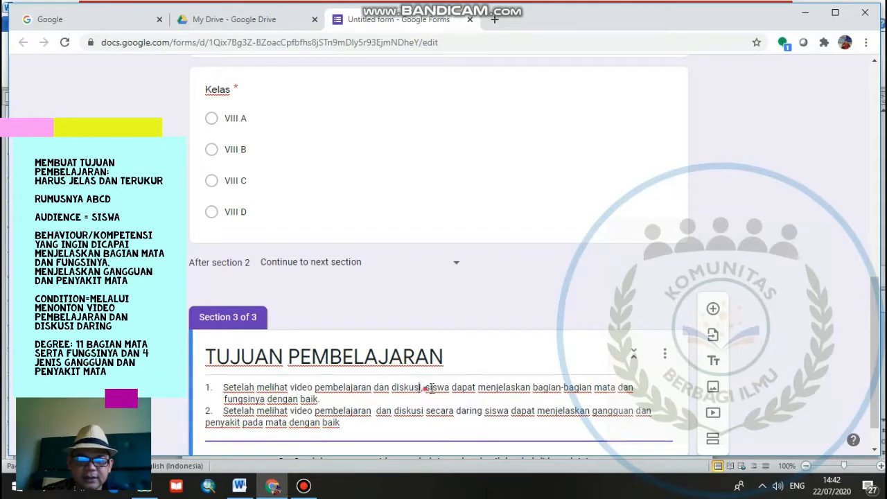
type(", secara da")
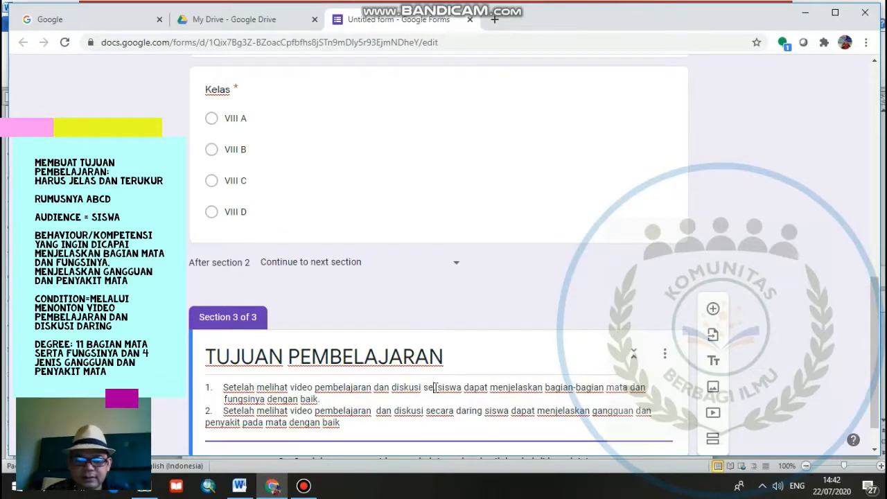
type("rin")
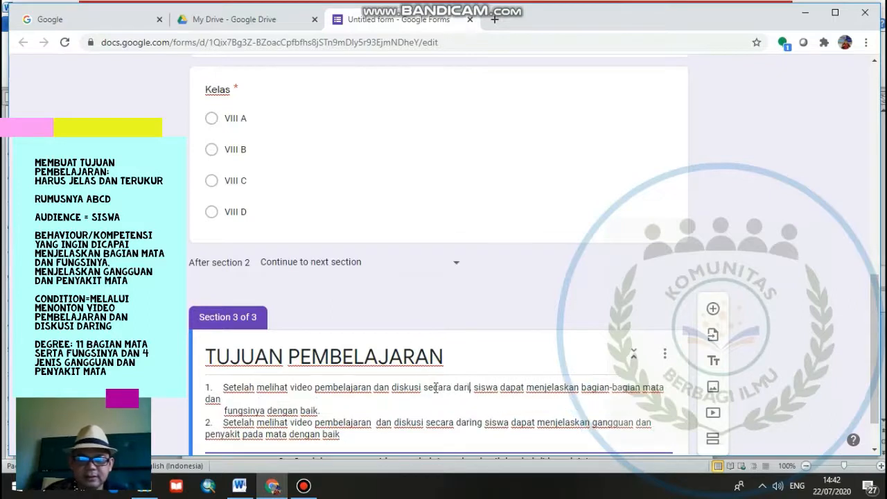
type("g,")
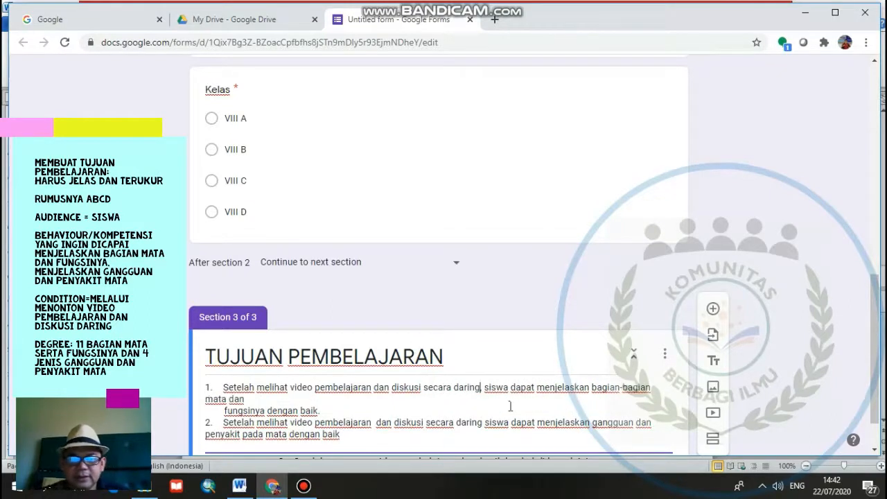
- Remove the line break and extra spaces between "mata dan" and "fungsinya" in the first objective
left_click(250, 399)
key("Delete")
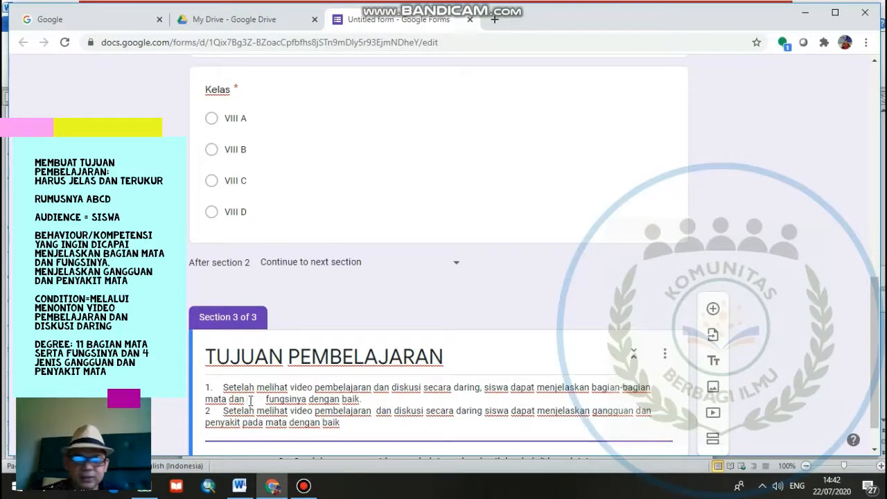
key("Delete")
key("Delete")
key("Delete")
key("Delete")
key("Delete")
key("Delete")
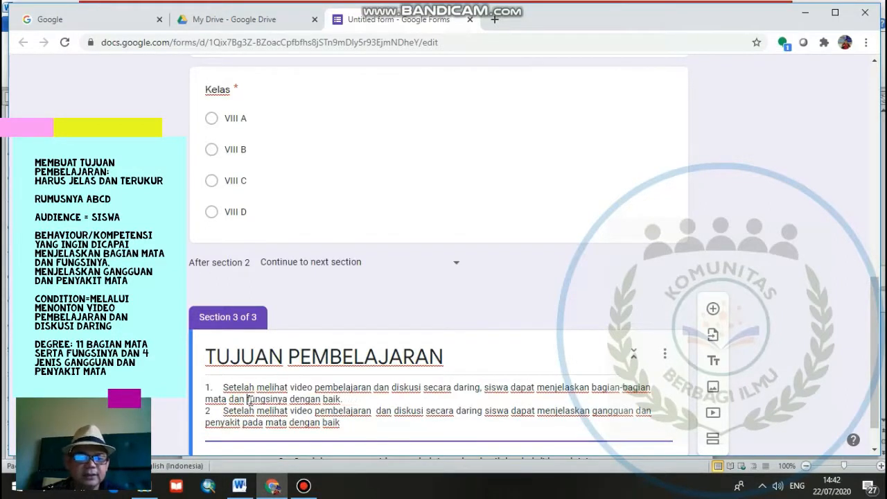
key("Delete")
type("f")
- Restore the period after the number 2 and indent the second line of both objectives under their text
left_click(207, 414)
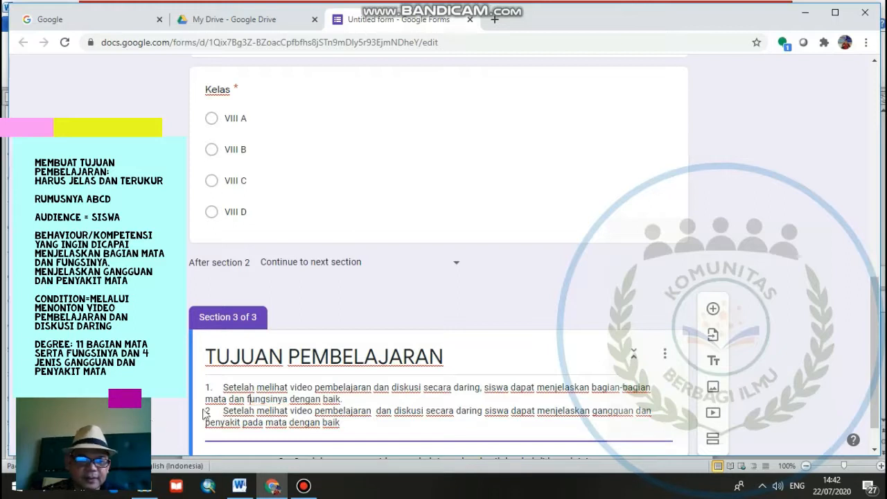
type(".")
left_click(654, 392)
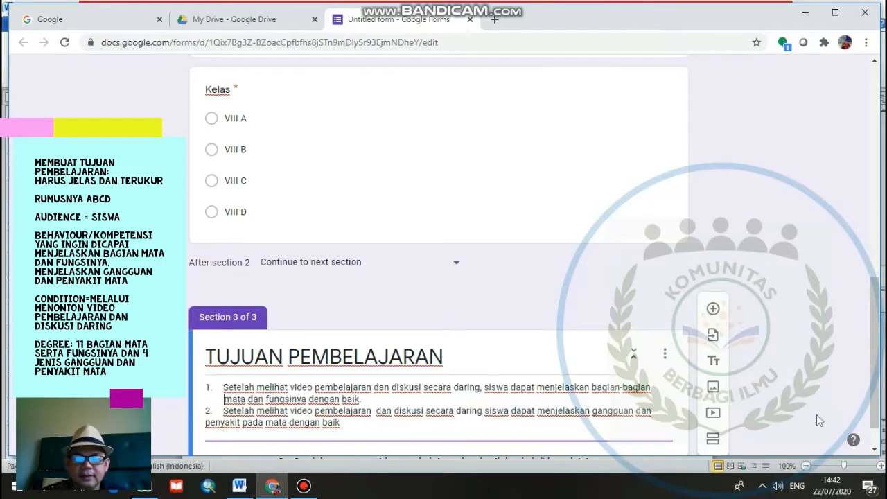
left_click(652, 413)
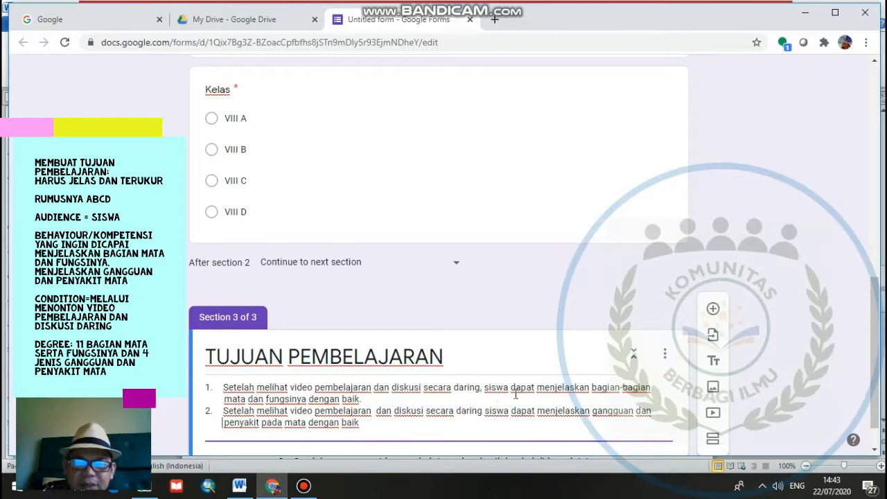
- Change "bagian-bagian" to "11 bagian" in the first learning objective
left_click(593, 387)
type("11")
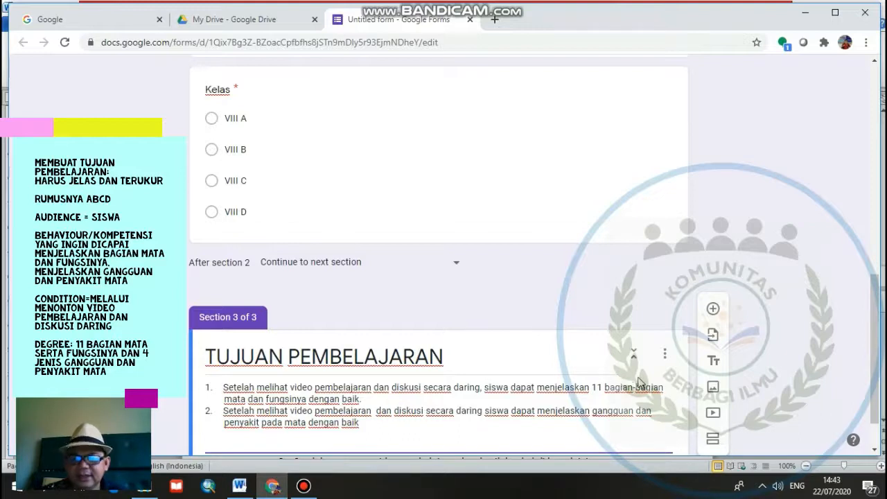
key("Delete")
key("Delete")
key("Delete")
key("Delete")
key("Delete")
key("Delete")
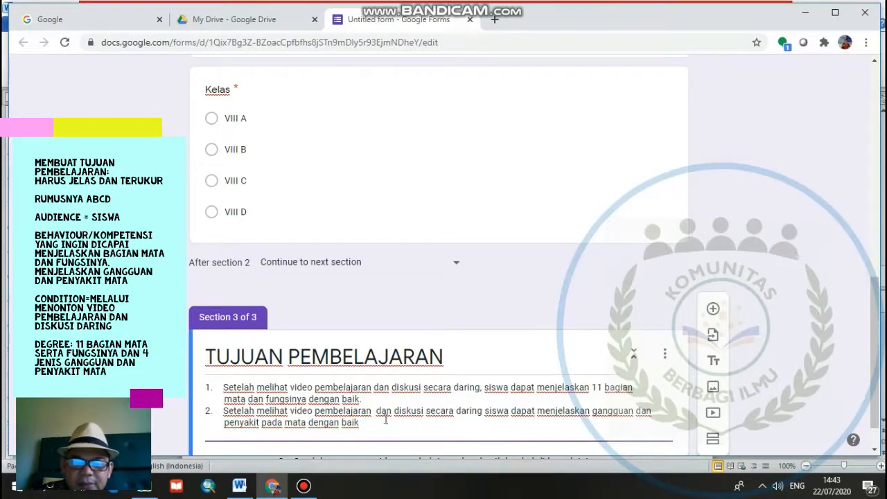
- Insert "minimal 4" before "gangguan" in the second learning objective
left_click(589, 412)
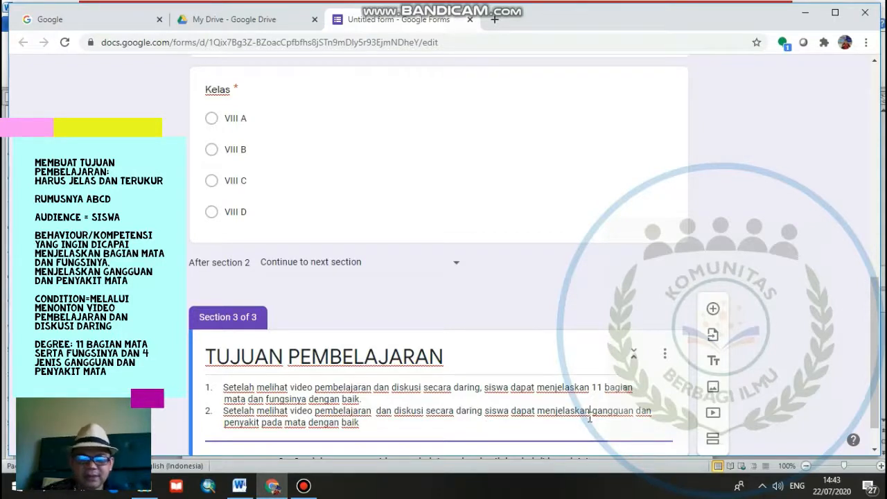
type("minimal ")
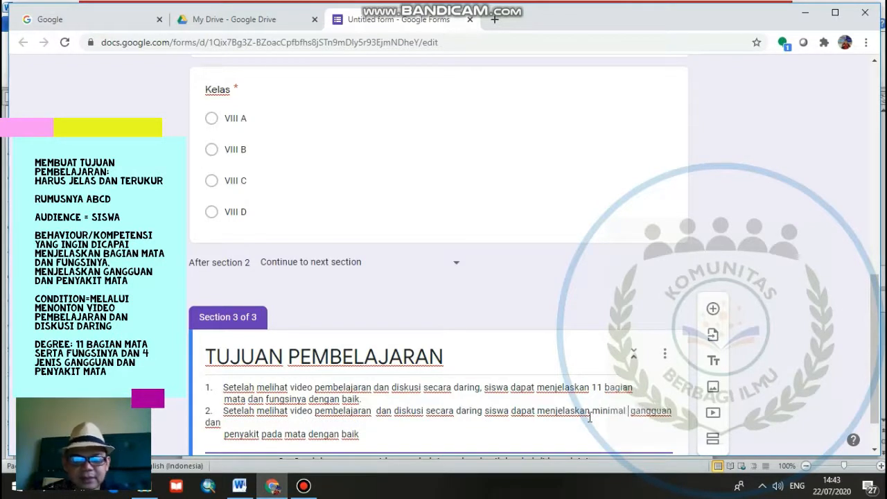
type("4")
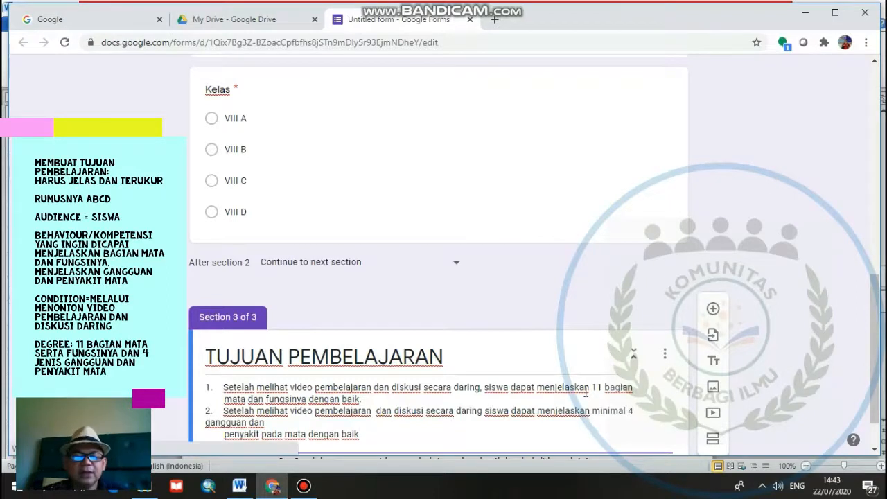
- Remove the line break and extra spaces before "penyakit", and start an indented line at "gangguan dan" in the second objective
left_click(267, 423)
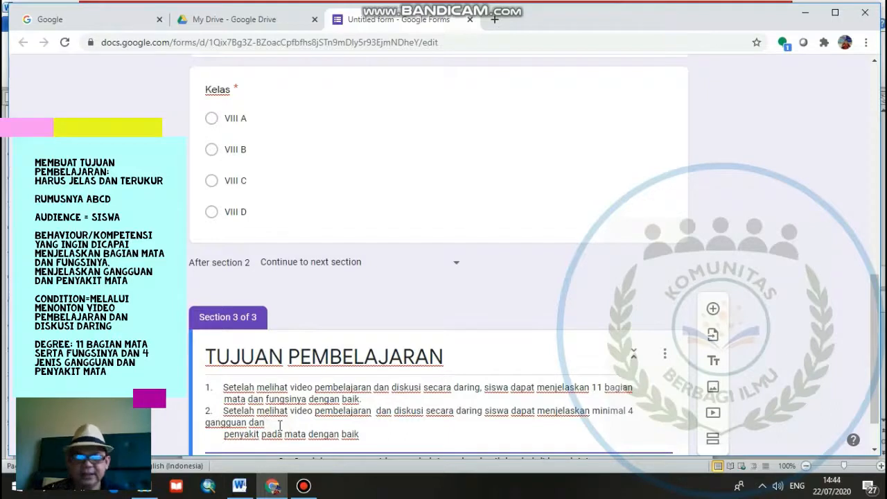
key("Delete")
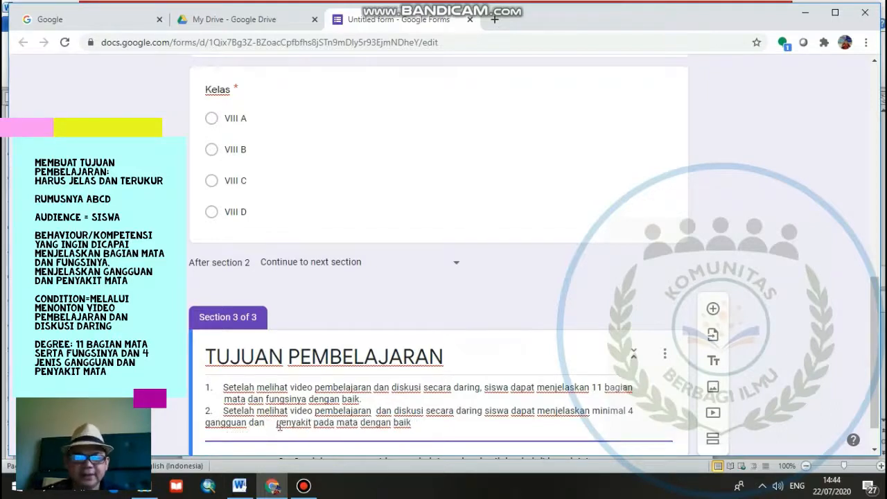
key("Delete")
key("Delete")
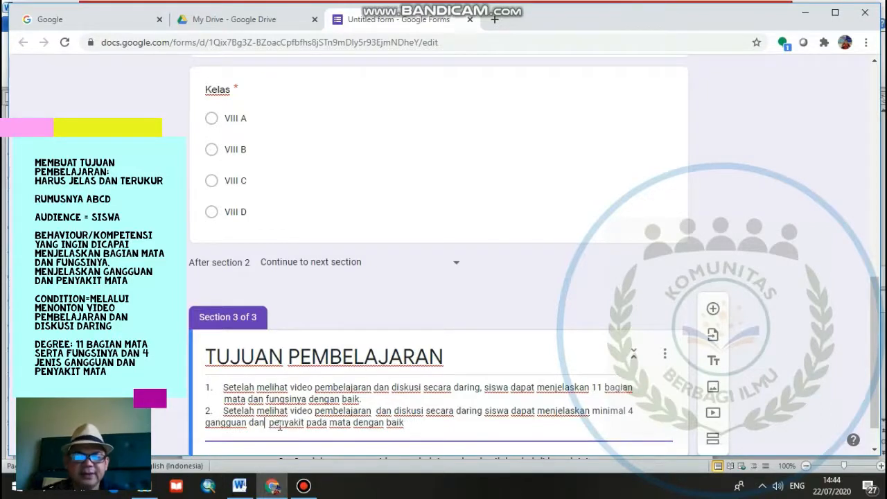
left_click(634, 411)
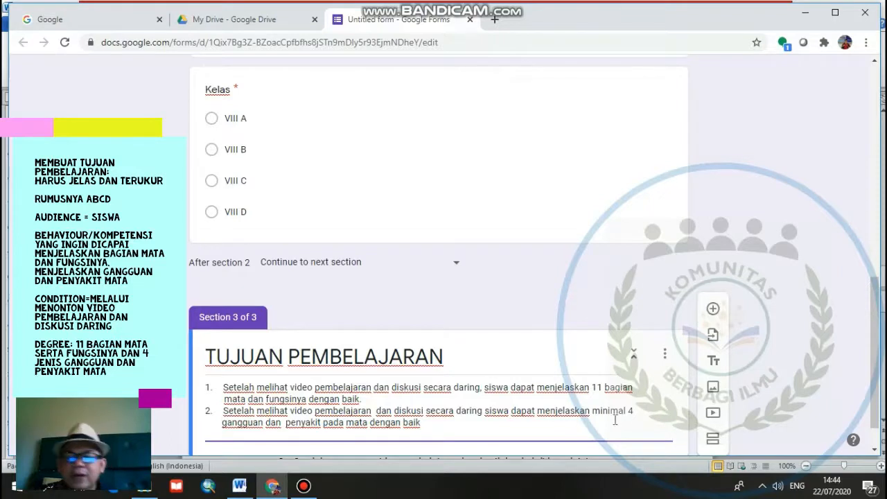
- Add a multiple-choice question titled "APakah Anda Paham dengan tujuan pembelajaran" to the TUJUAN PEMBELAJARAN section
scroll(418, 421, "down", 1)
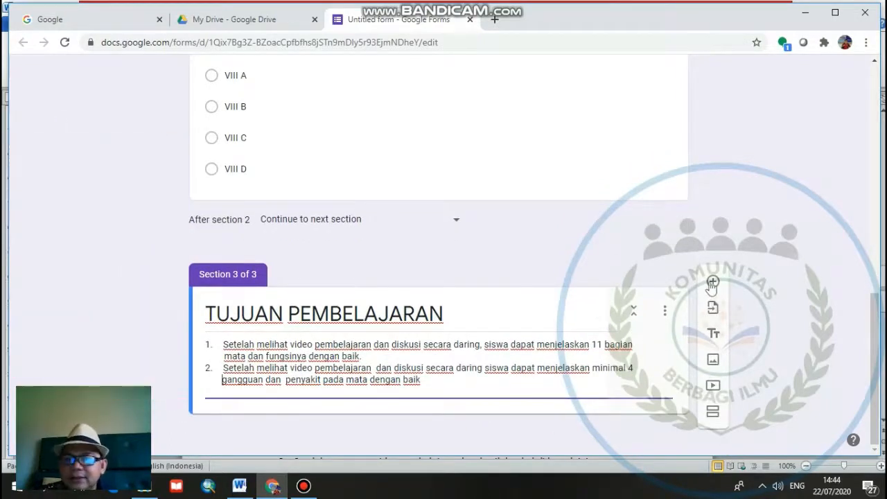
left_click(713, 282)
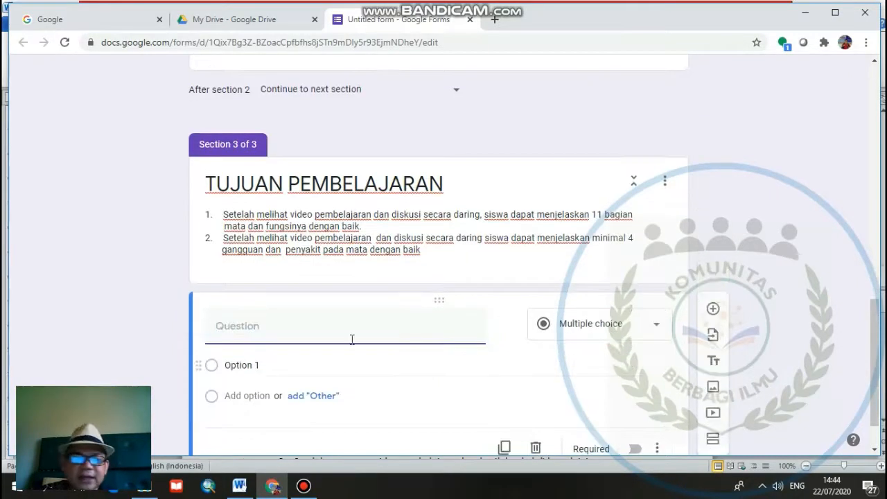
left_click(351, 329)
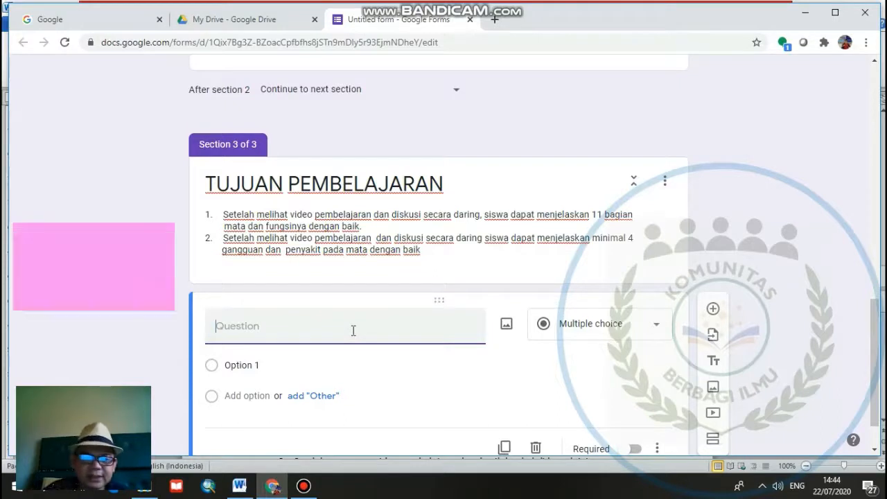
type("APakah ")
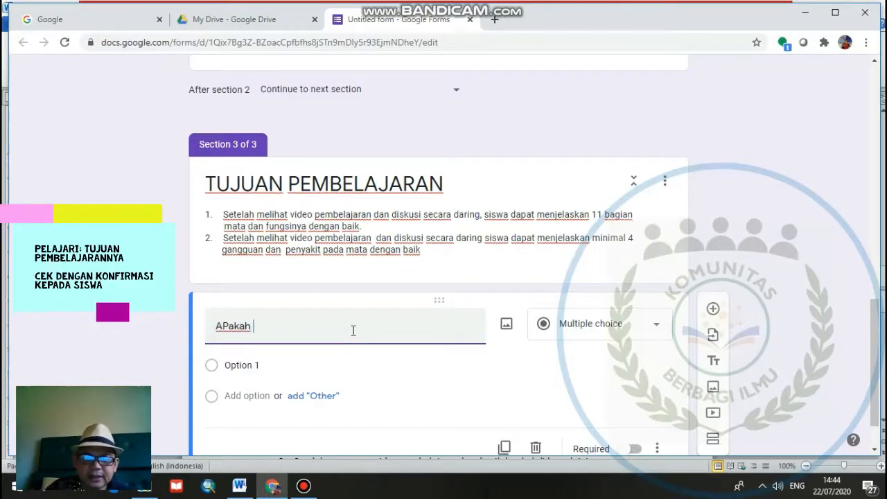
type("Anda Pa")
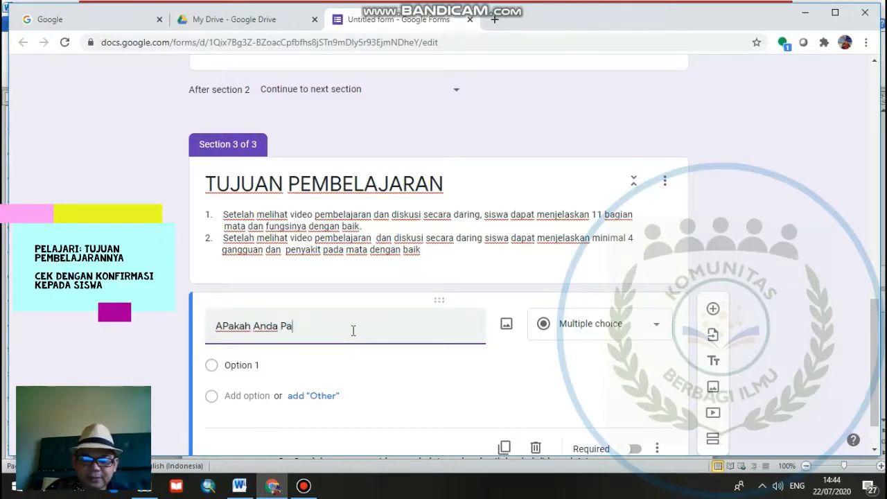
type("ham den")
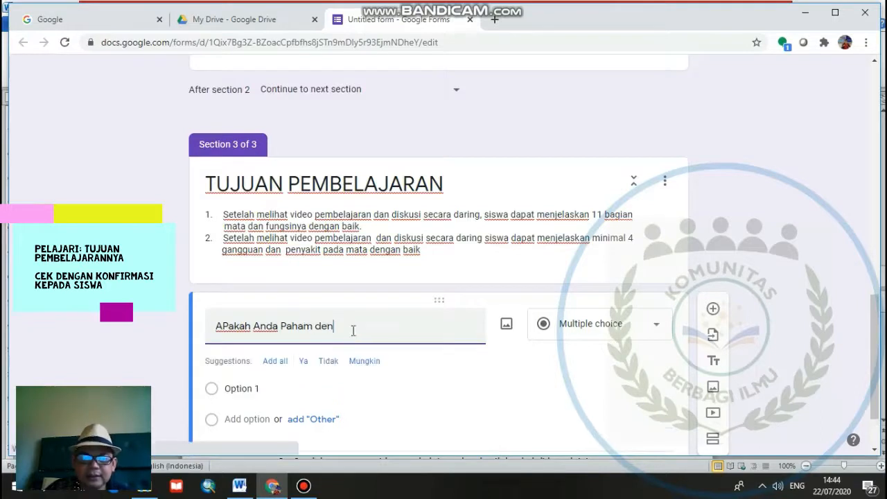
type("gan tujuan")
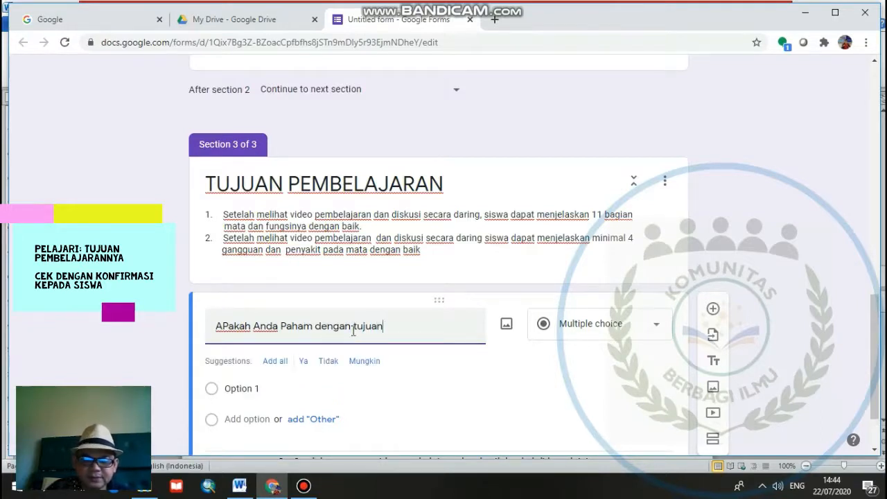
type(" pemabelajaran")
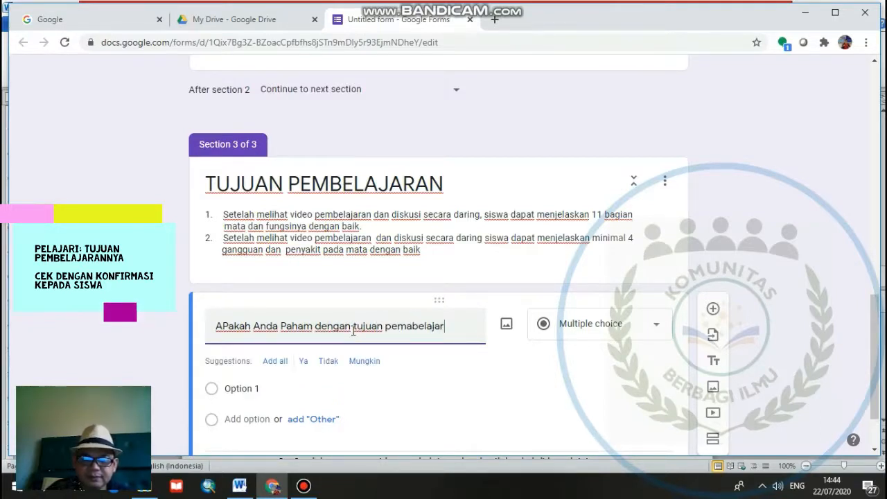
left_click(409, 327)
key("BackSpace")
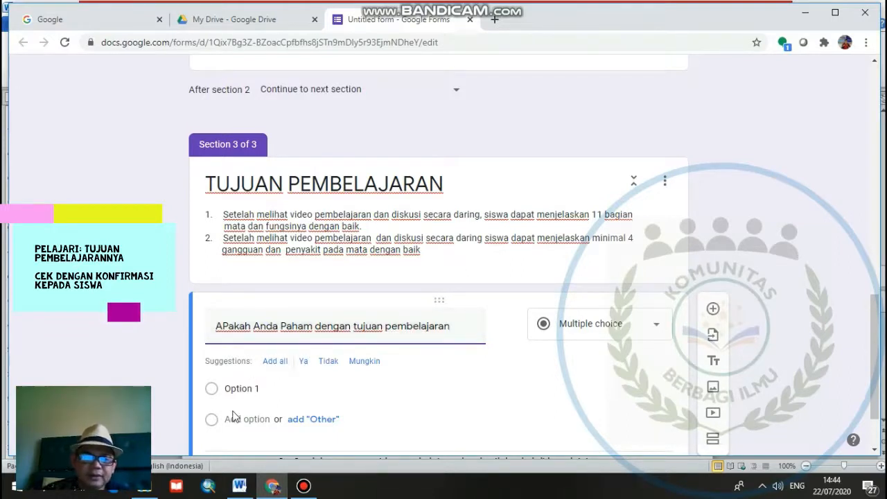
- Make "Ya" the answer option of the learning-objectives comprehension question and set the question as required
left_click(246, 364)
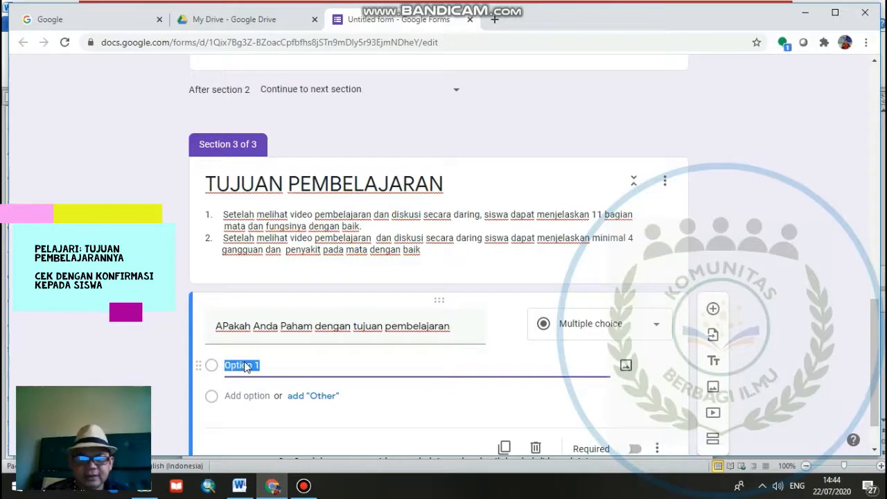
type("Ya")
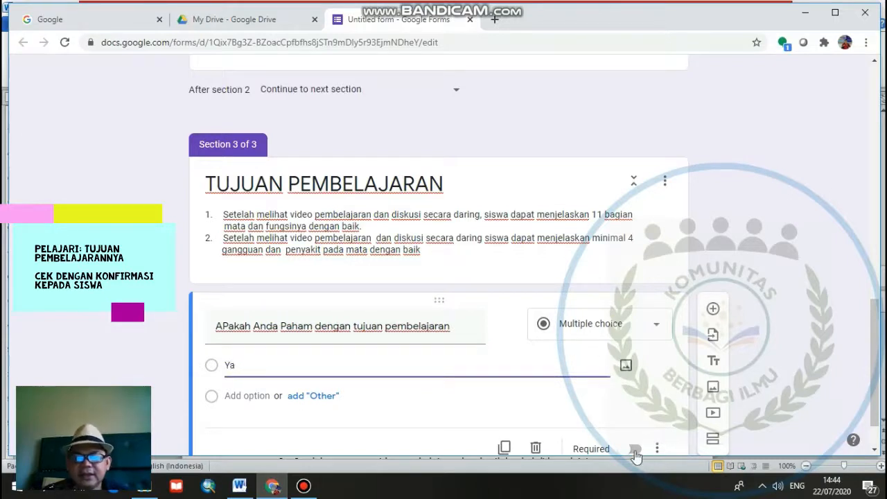
left_click(633, 448)
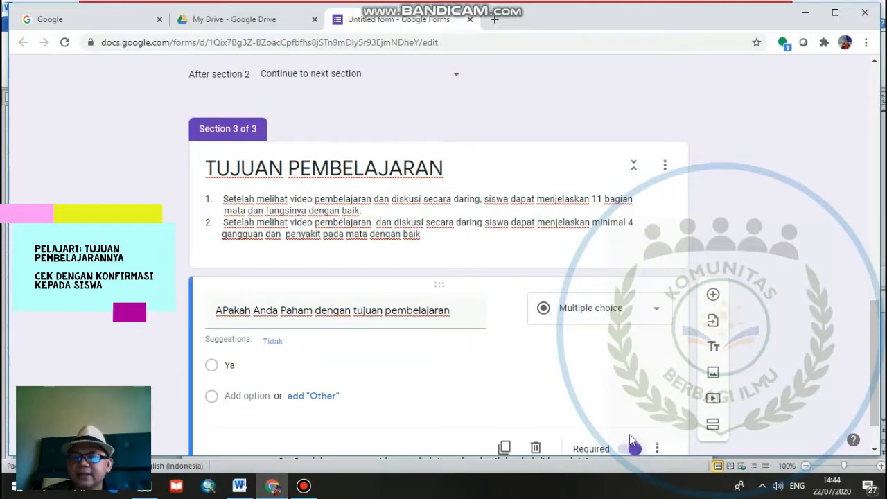
- Add a new section after the comprehension question and title it "TAHAPAN PEMBELAJARAN"
scroll(642, 402, "down", 1)
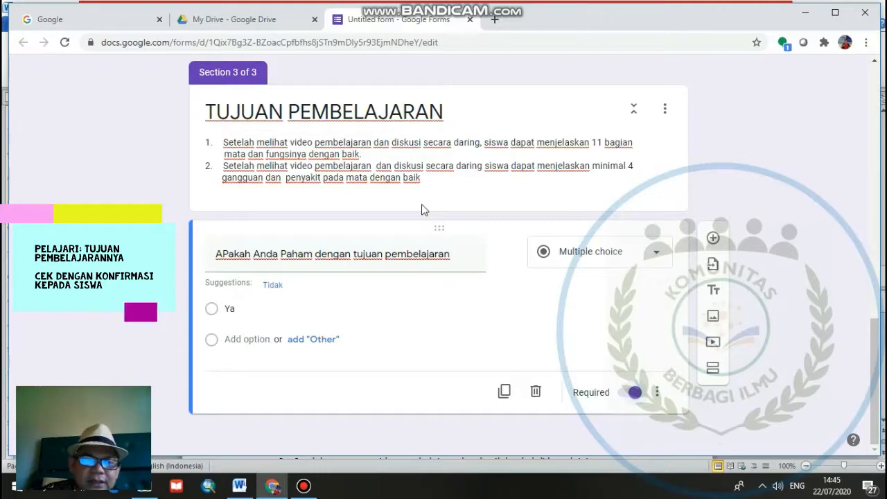
scroll(421, 204, "up", 2)
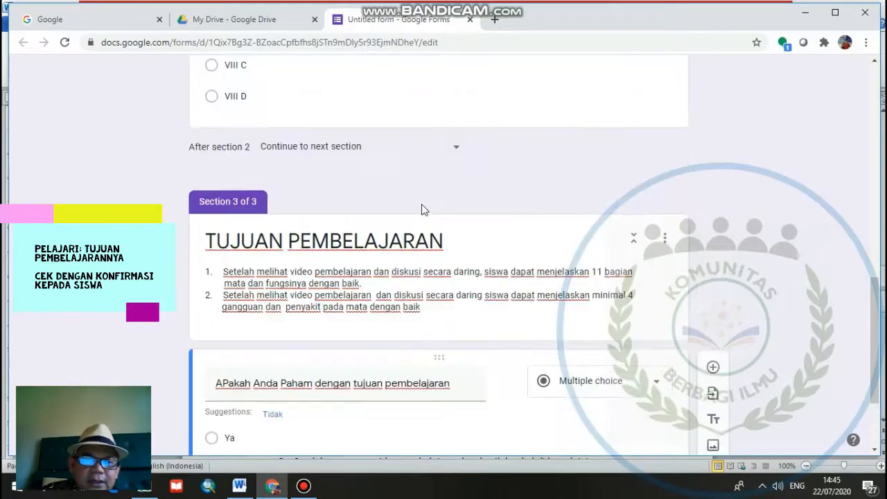
scroll(422, 208, "up", 1)
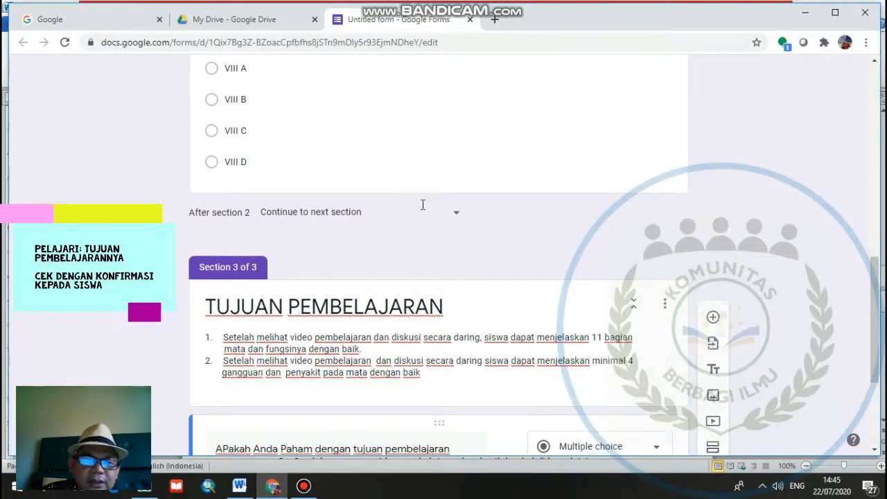
scroll(421, 202, "down", 3)
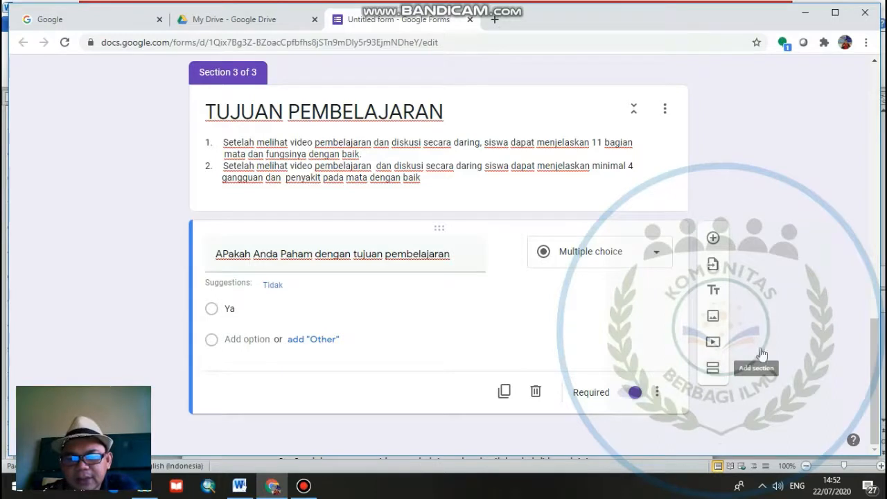
left_click(715, 373)
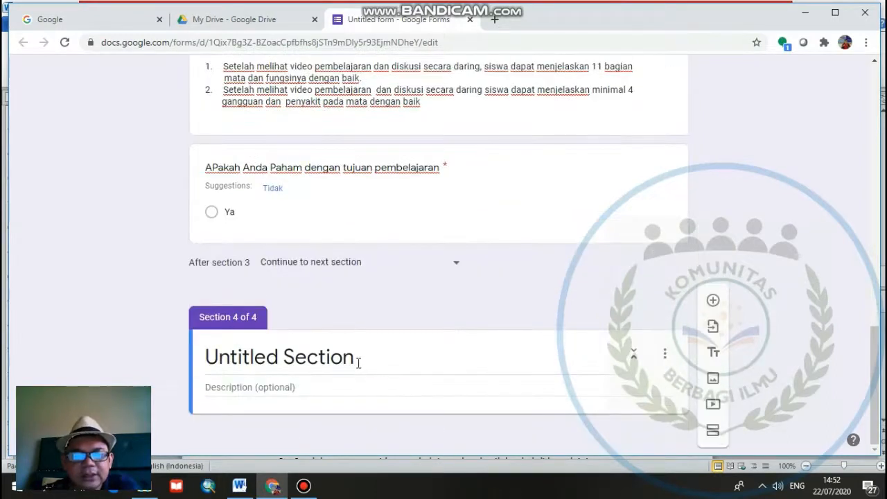
left_click(358, 365)
type("T")
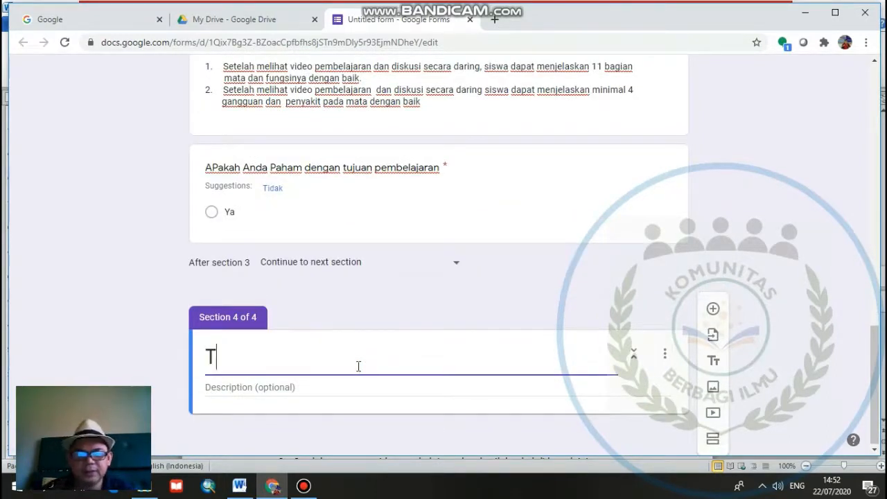
type("AHAPAN PEME")
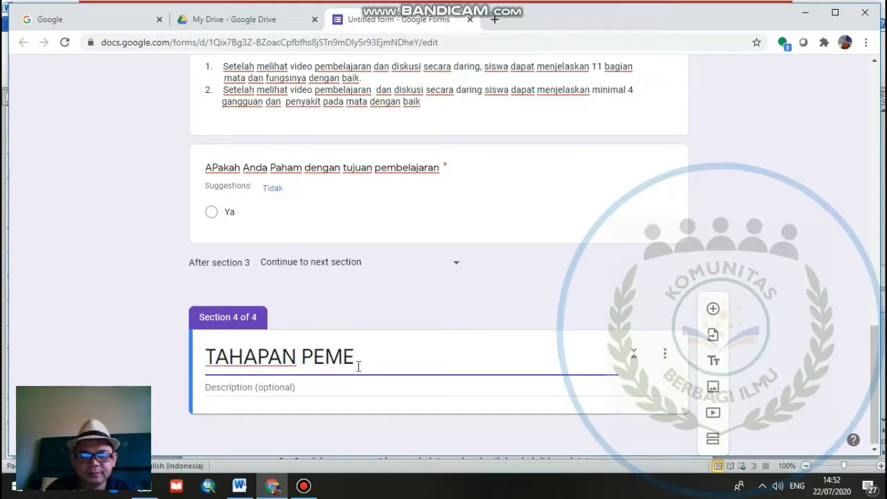
key("BackSpace")
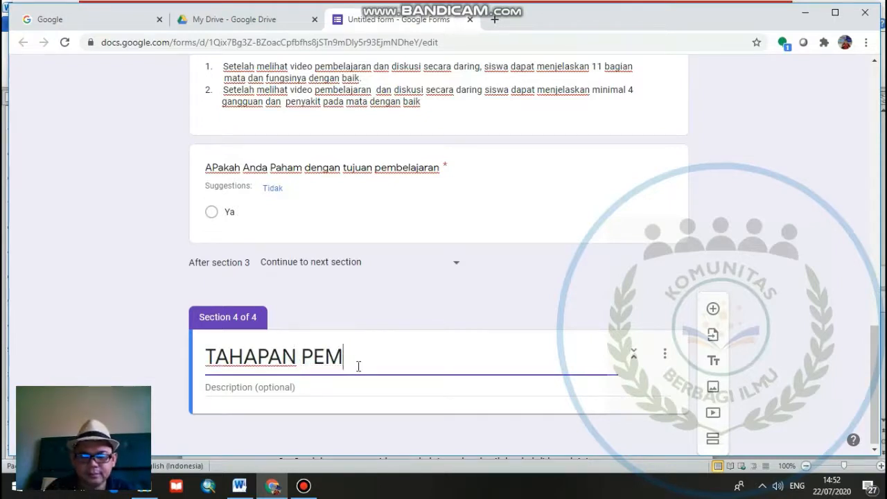
type("BELAJARAN")
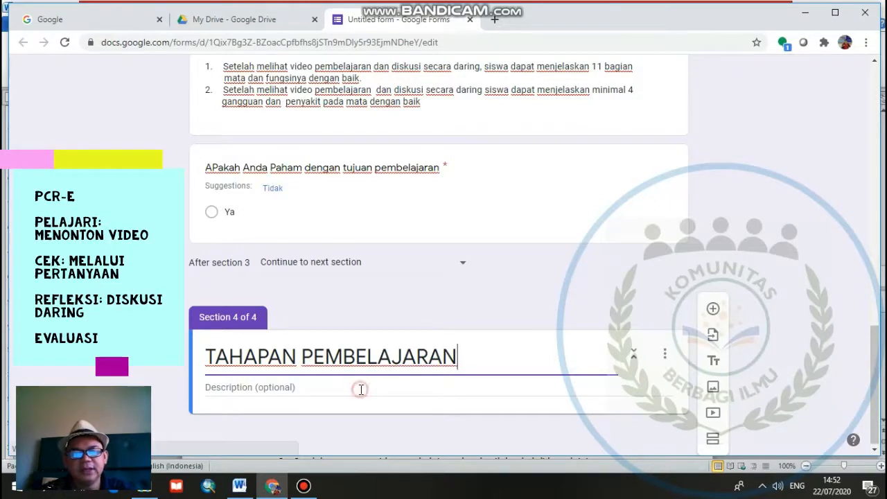
- Start the TAHAPAN PEMBELAJARAN section's description with "Tahapan pembelajaran indera mata dilaksanakan dalam 3 tahapan"
left_click(361, 389)
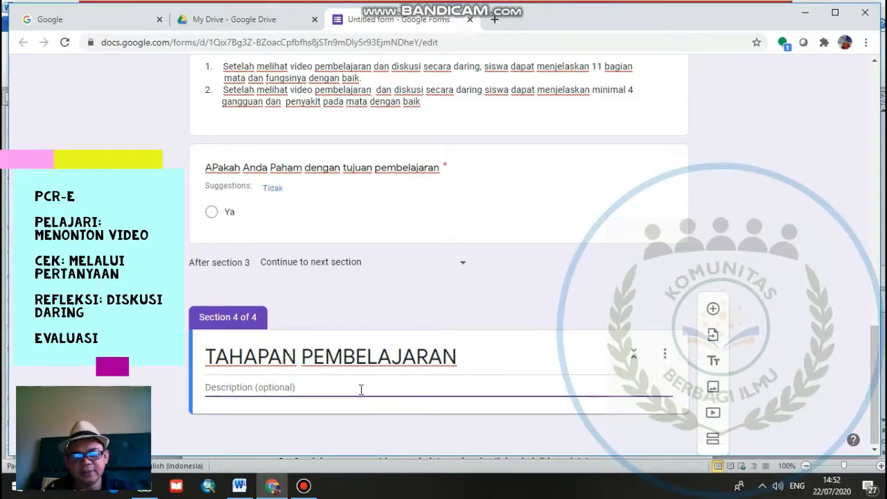
type("Tahapa")
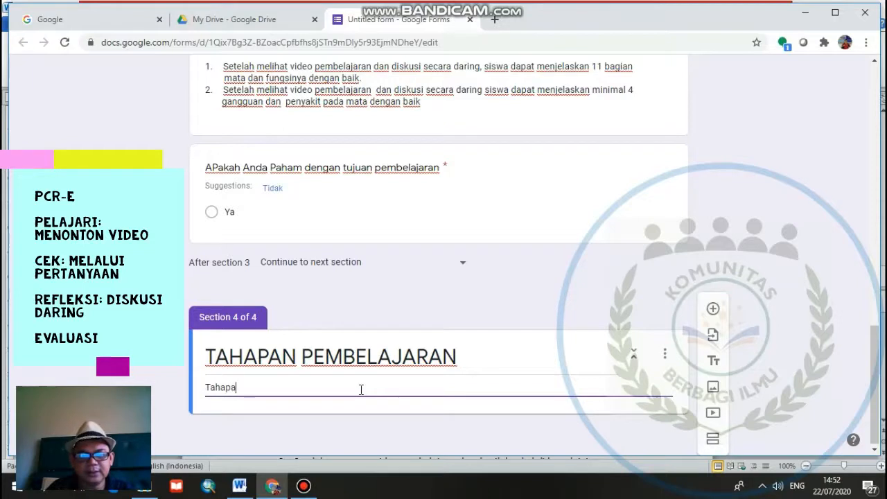
type("n pembelajara")
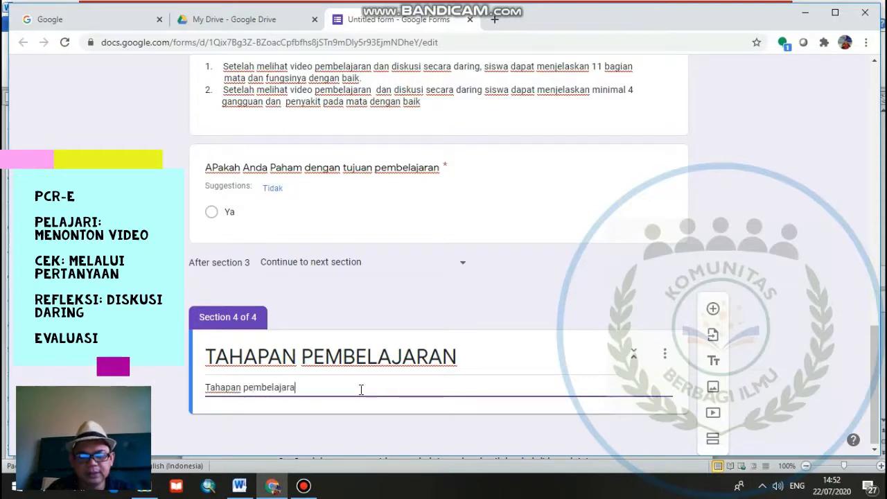
type("n indera")
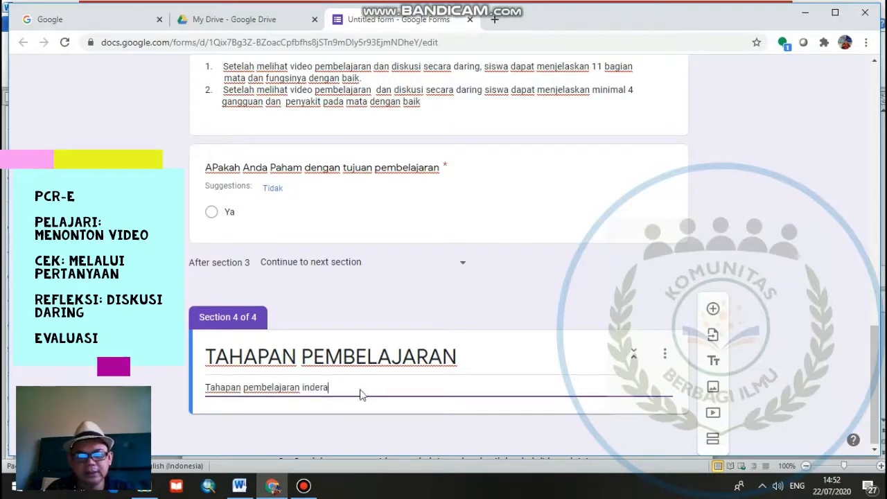
type(" mata ")
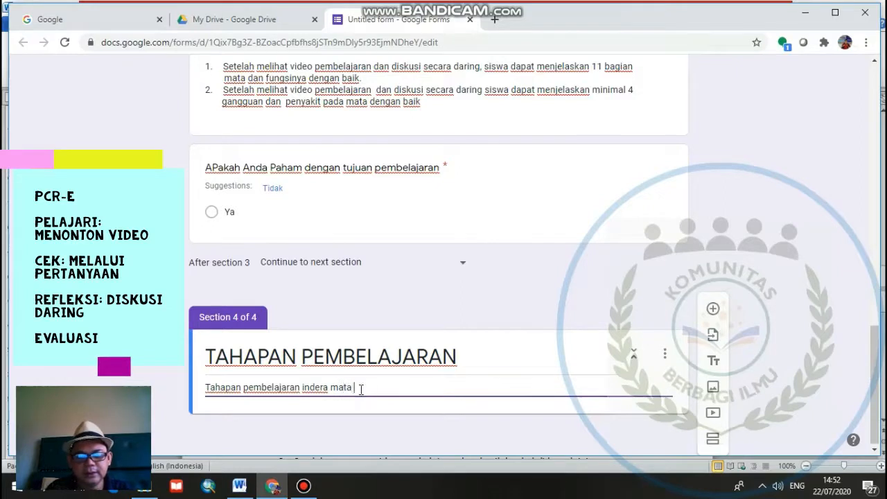
type("dilaksanakan")
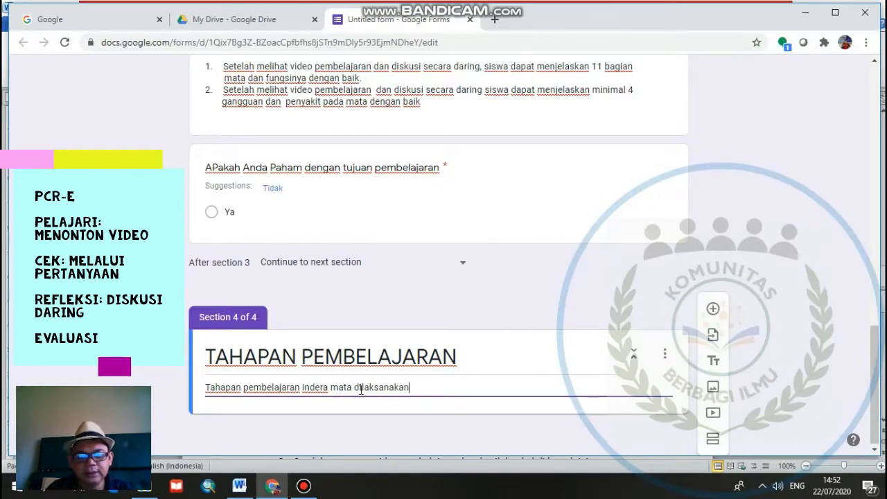
type(" dalam 3 t")
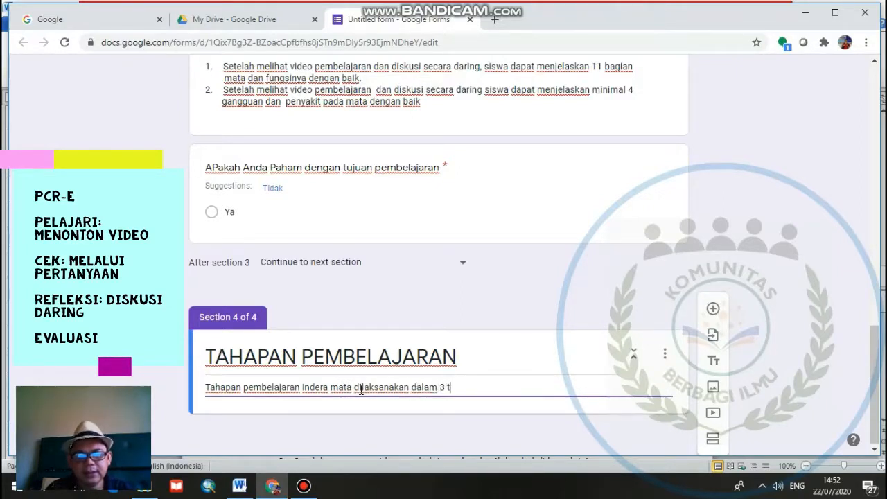
type("ahapan")
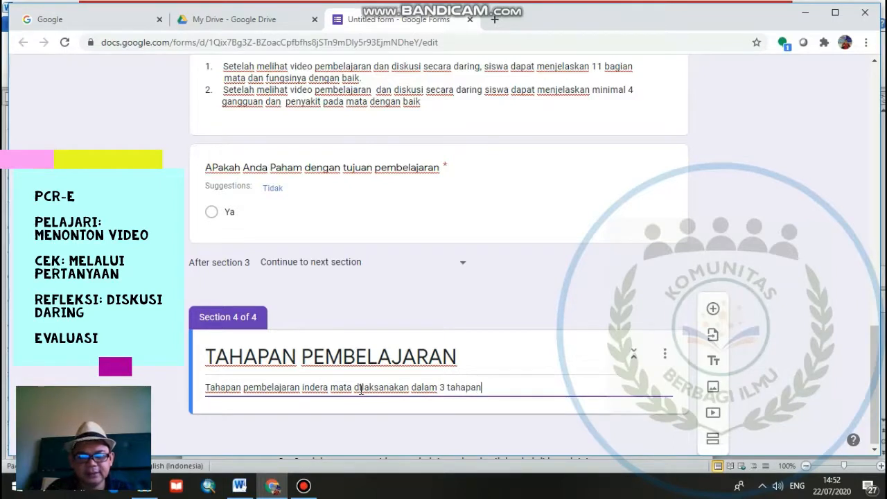
type(" yaitu memp")
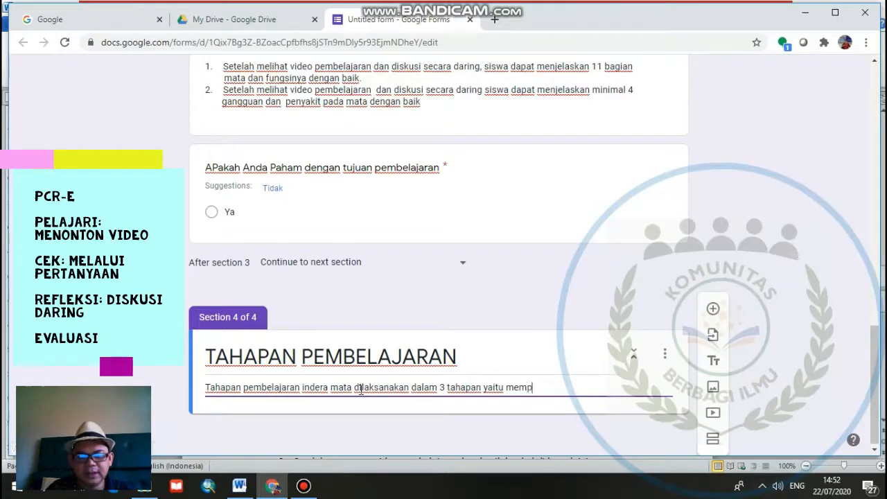
type("elajari bagian")
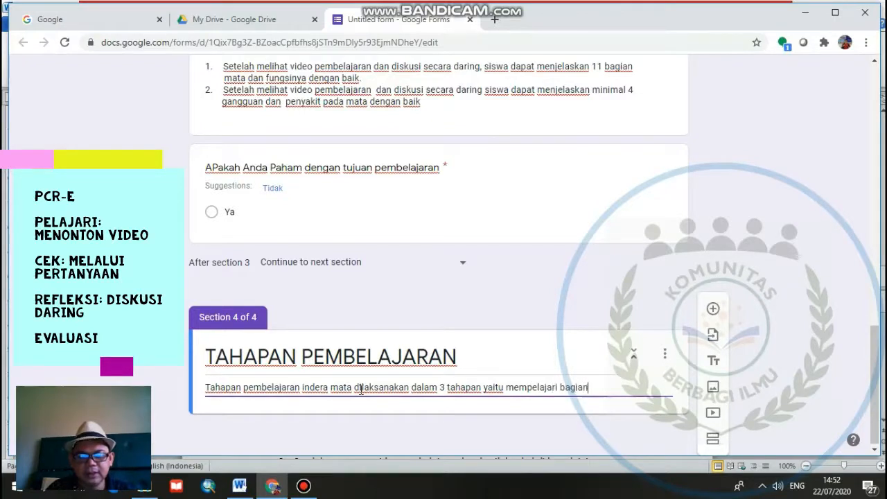
type("-bagian mata")
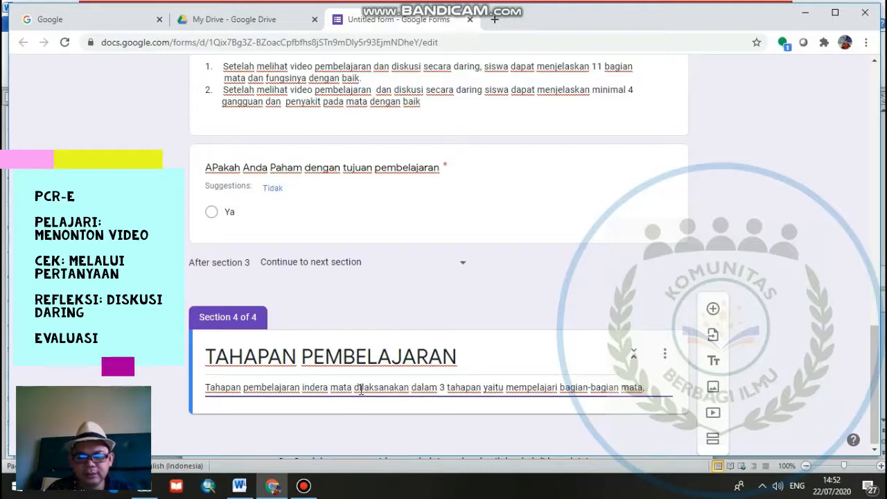
- Continue the description with "yaitu mempelajari bagian-bagian mata, mempelajari fungsi bagian mata dan mempelajari gangguan dan penyakit pada mata"
type(", me")
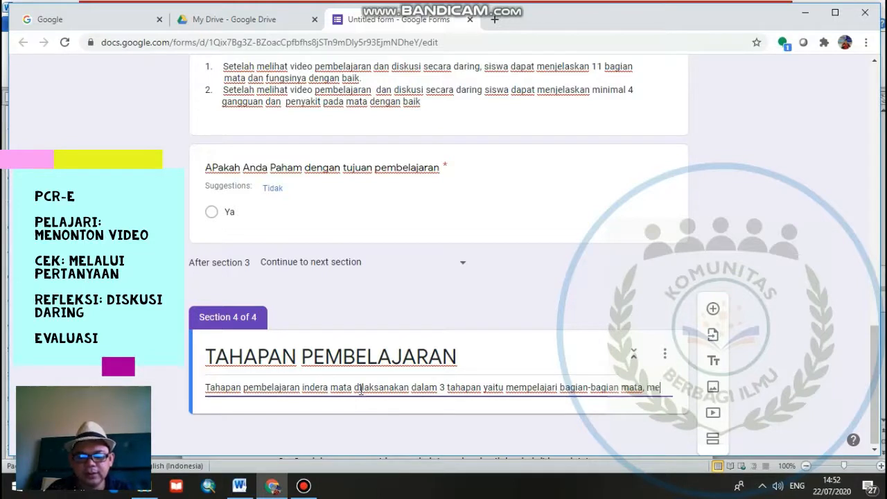
type("mpelajari fung")
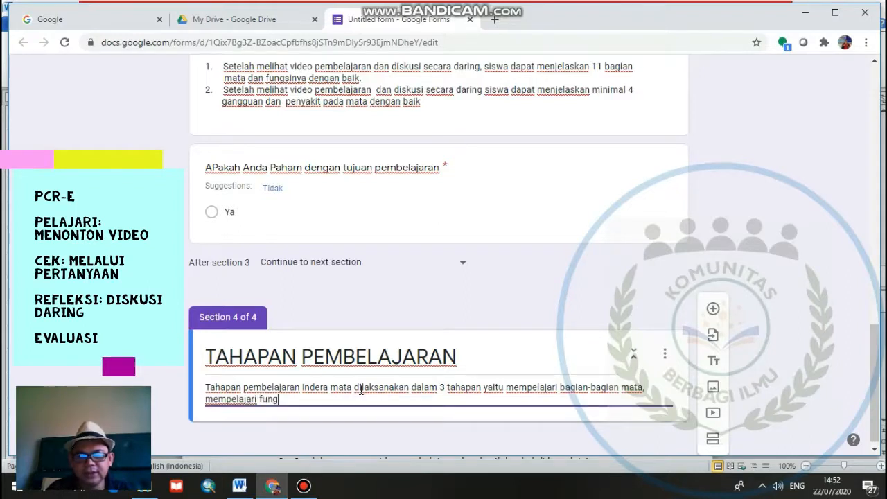
type("si bagian")
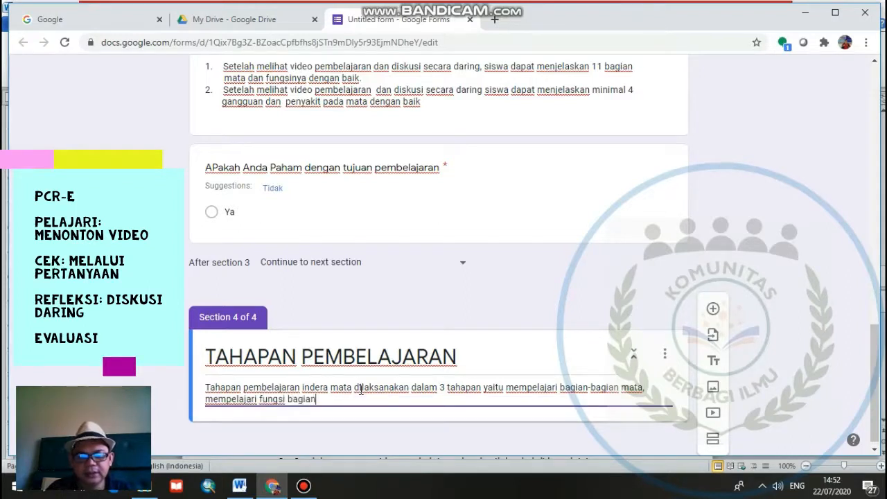
type(" mata dan ")
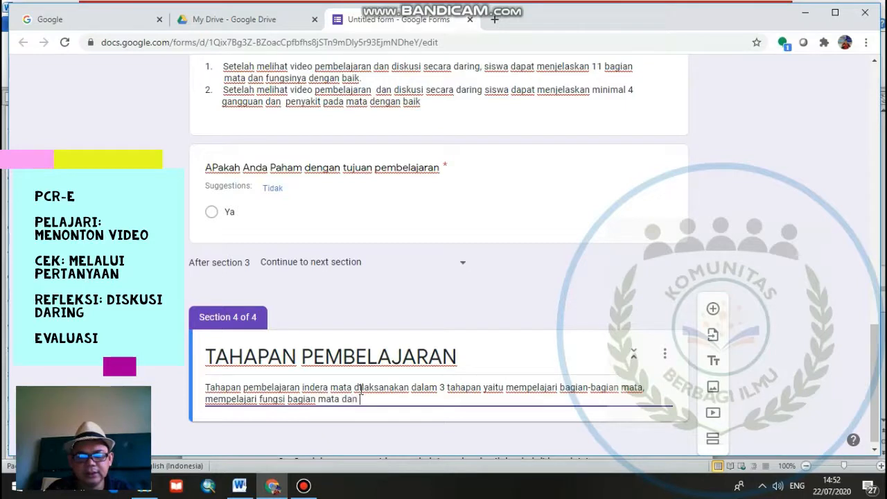
type("mempelajari")
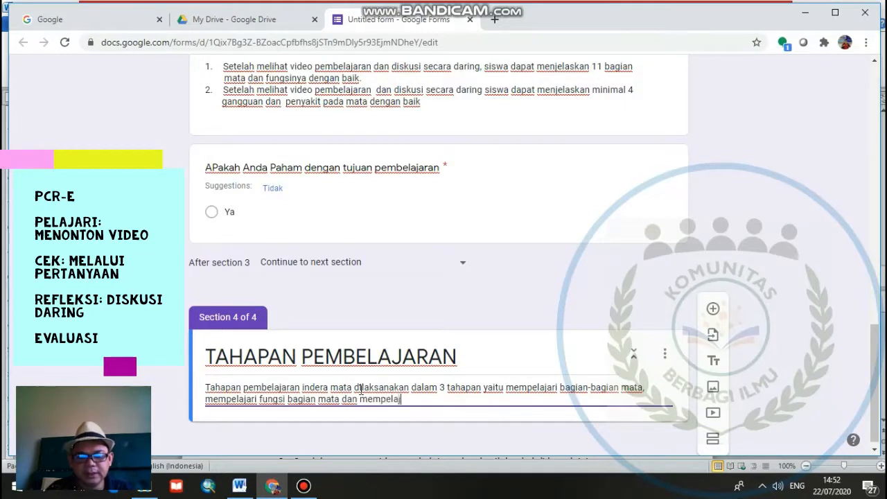
type(" gan")
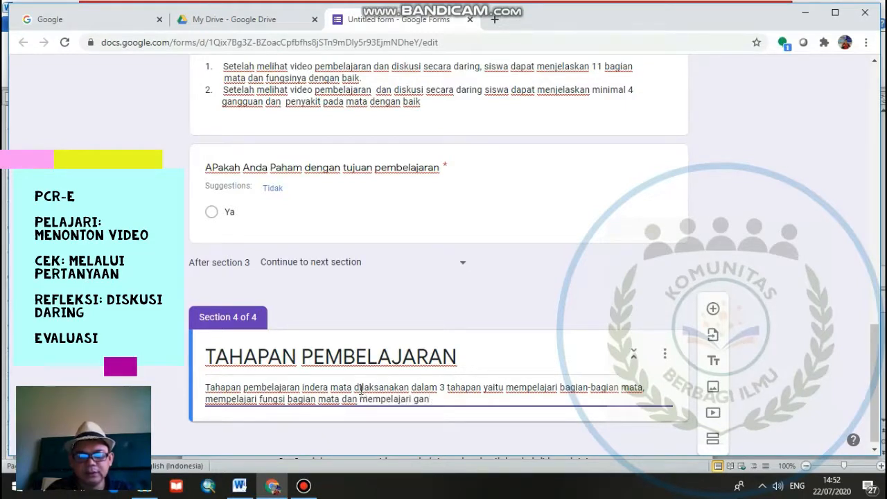
type("gguan dan penyakit")
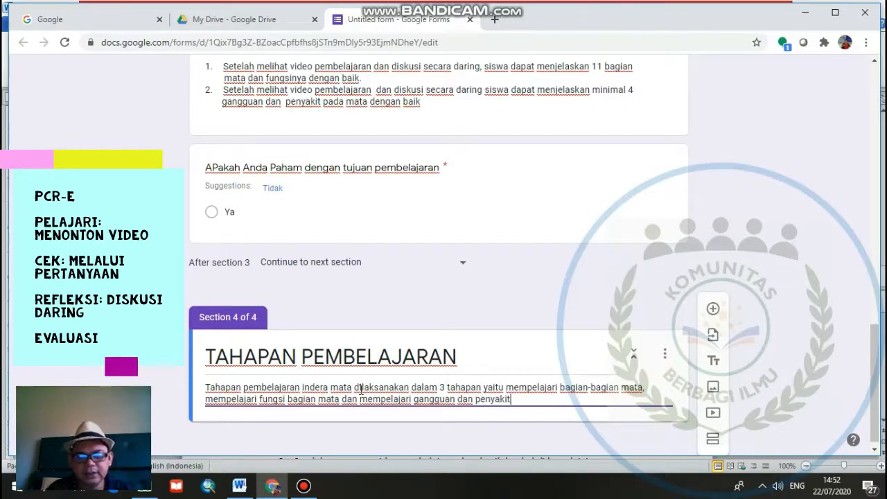
type(" pada mata")
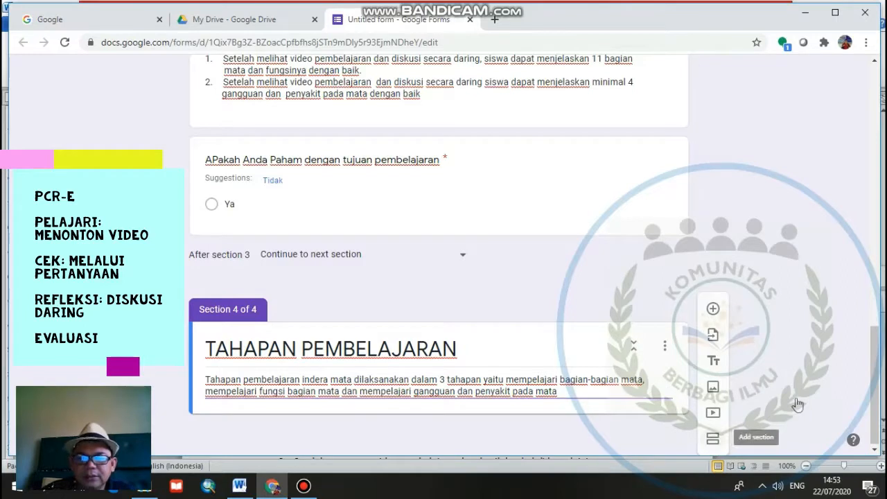
- Add a new section after TAHAPAN PEMBELAJARAN and title it "Tahapan pembelajaran 1"
left_click(713, 438)
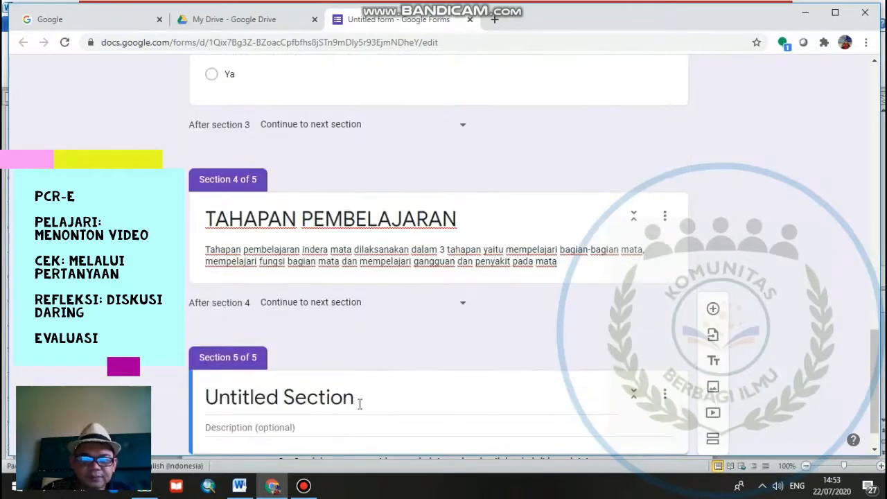
left_click(358, 402)
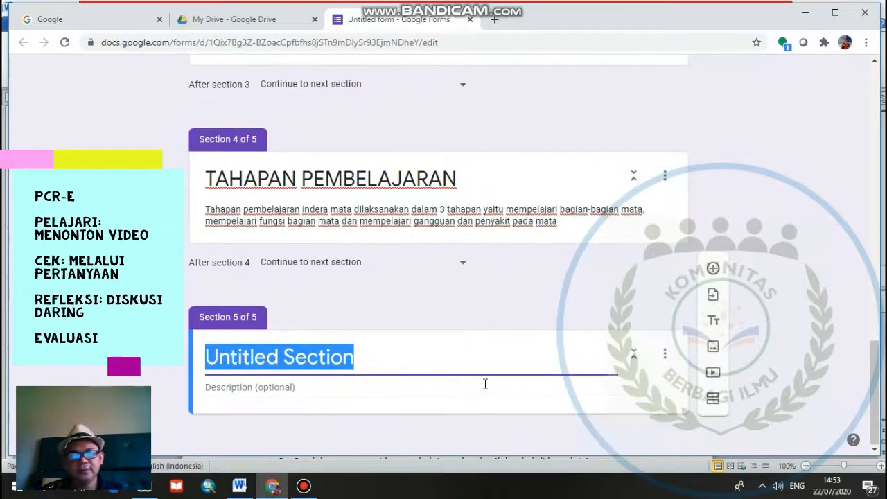
type("Ta")
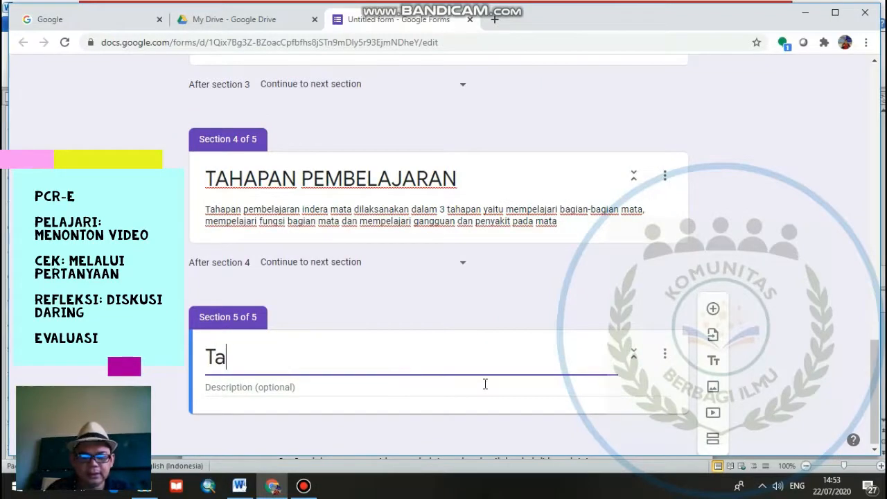
type("hapan pembe")
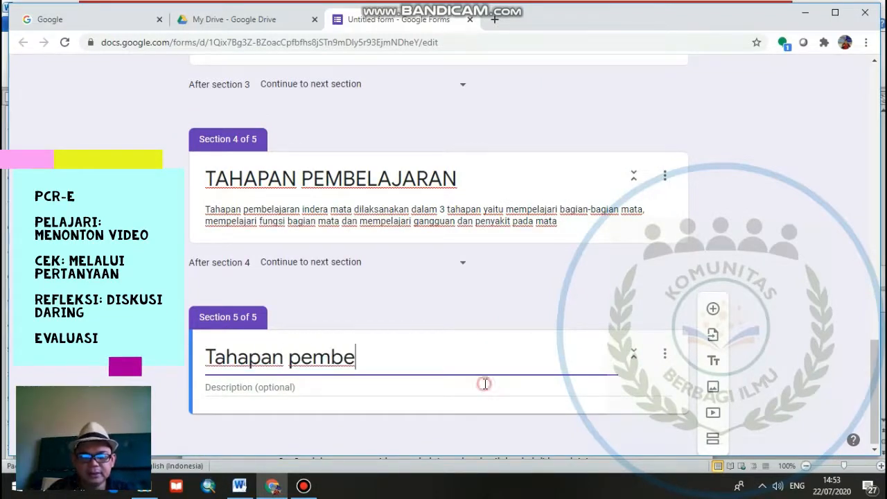
left_click(485, 384)
type("n")
key("BackSpace")
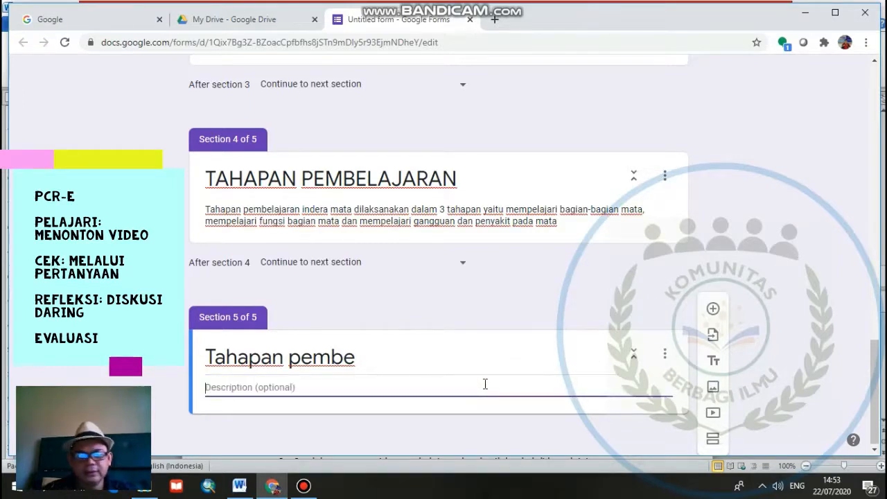
triple_click(367, 367)
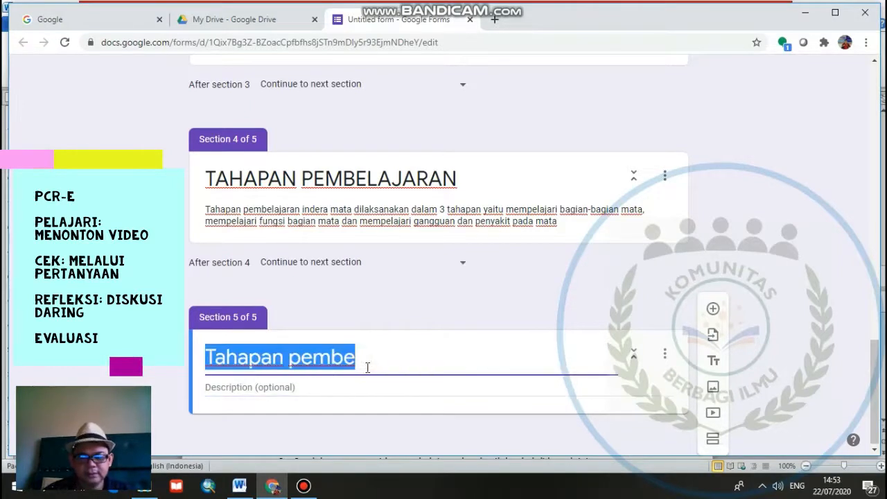
left_click(367, 368)
type("mbe")
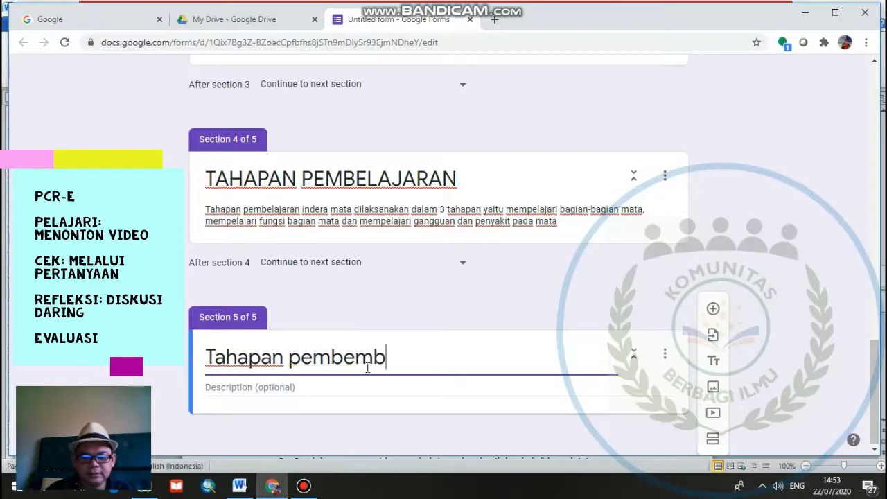
key("BackSpace")
key("BackSpace")
key("BackSpace")
key("BackSpace")
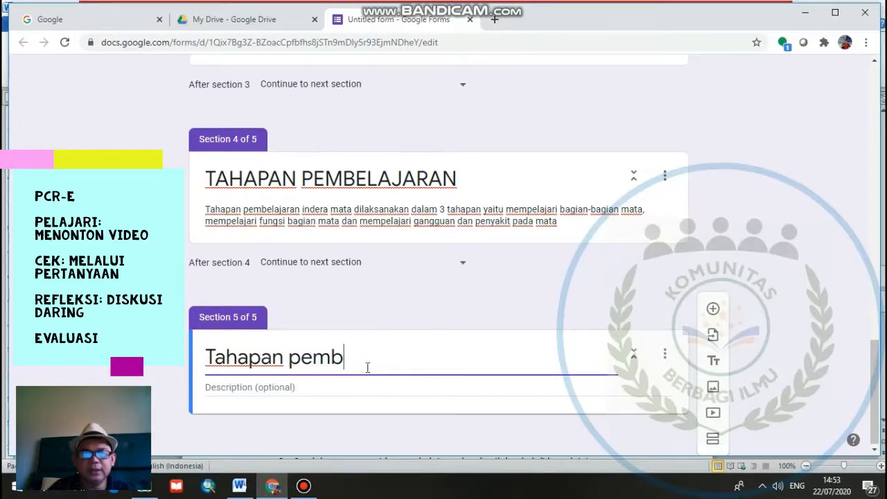
type("elajaran 1")
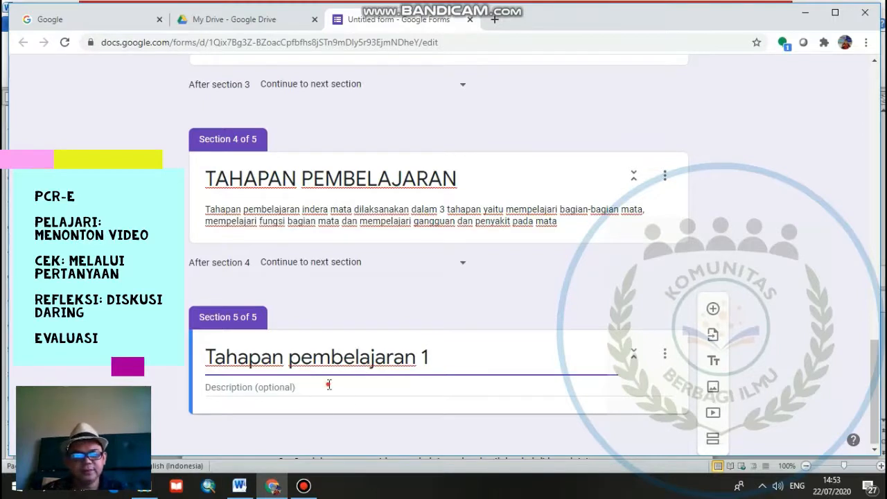
type("Mempe")
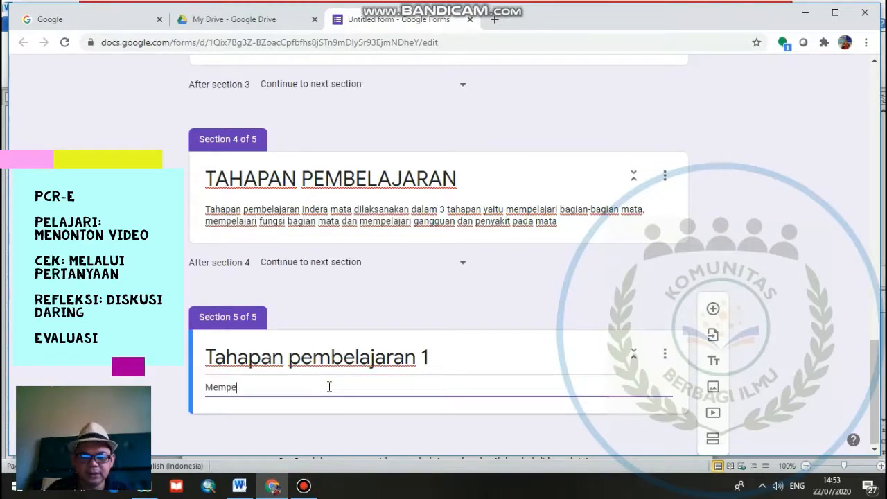
type("lajari baga")
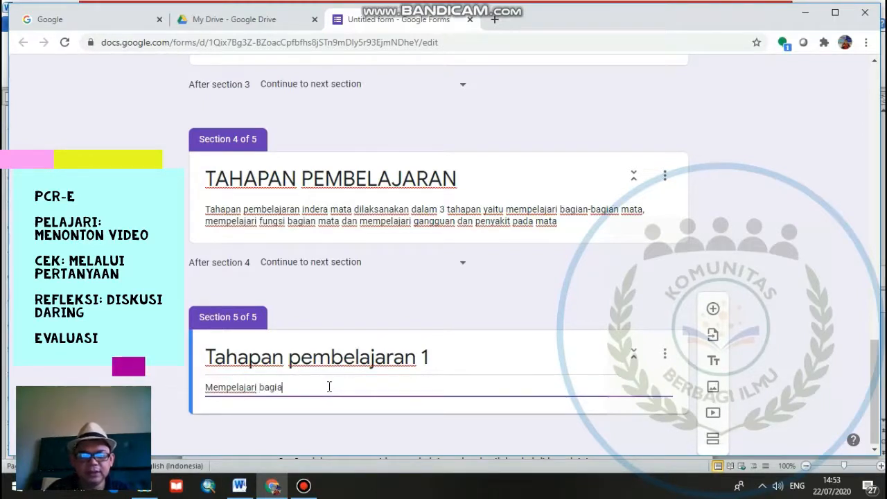
type("n-bagian mata")
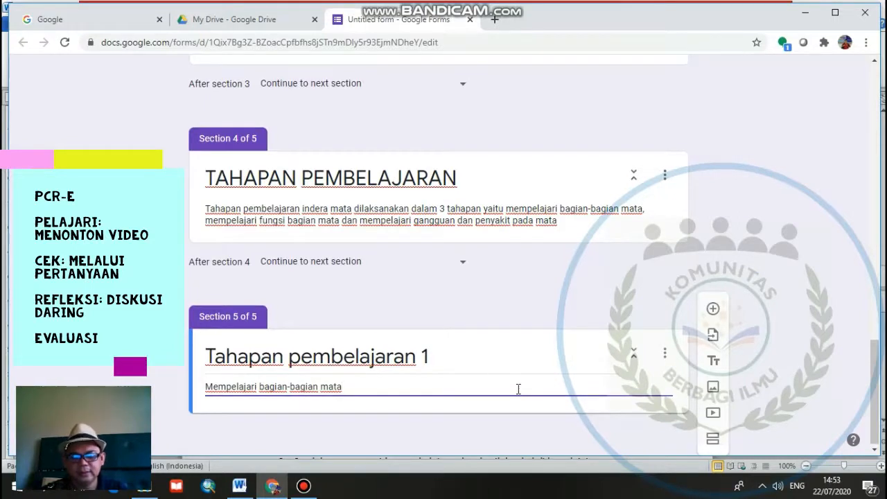
- Continue the description with the sentence "Silahkan Anda Menonton video pembelajaran sebagai berikut: klik link video ini"
type("Sila")
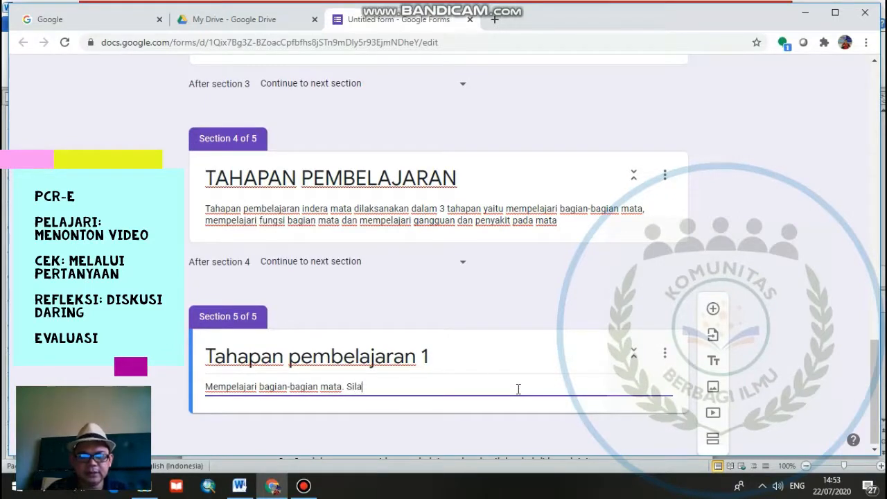
type("hkan Anda ")
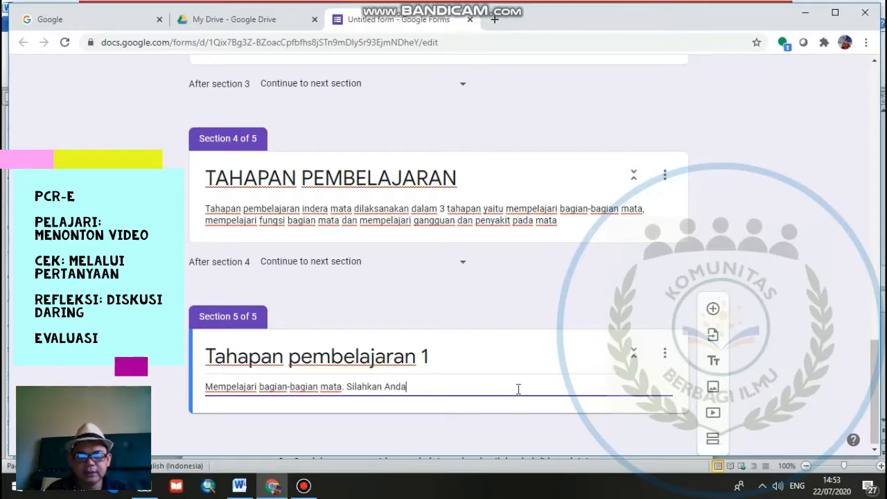
type("ton")
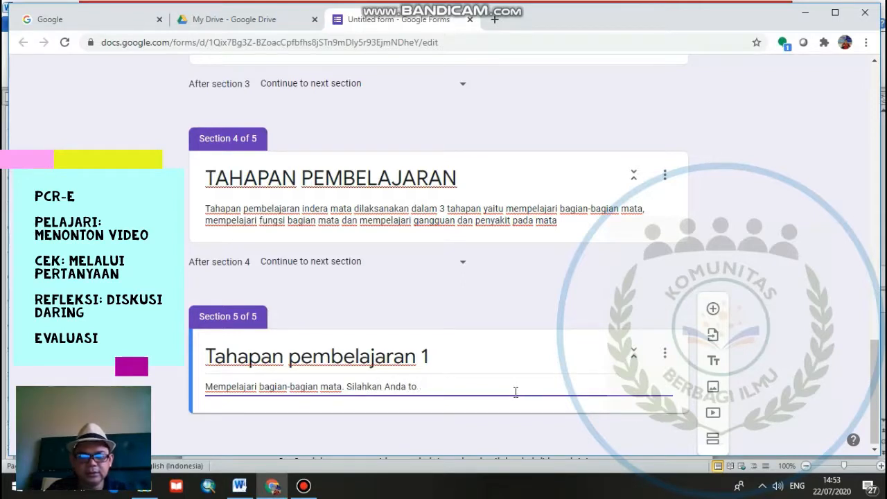
key("BackSpace")
key("BackSpace")
type("Menonton ")
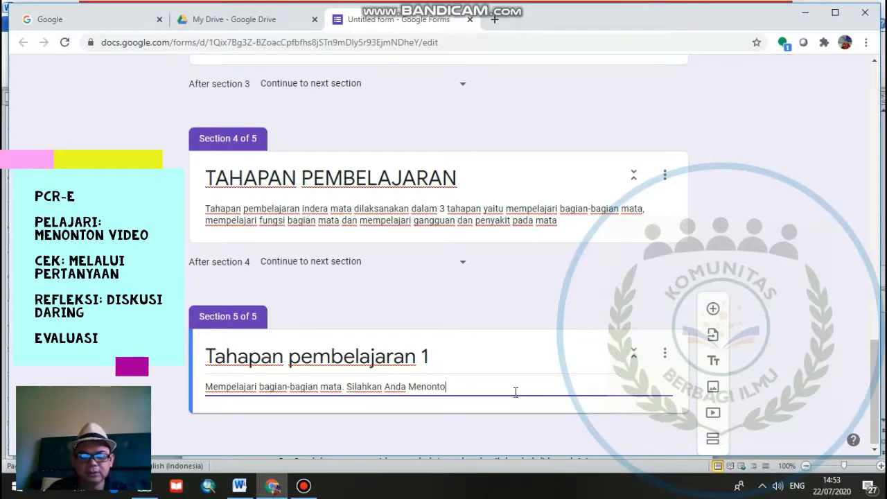
type("video pembelajaran sebagai berikut: klik link video")
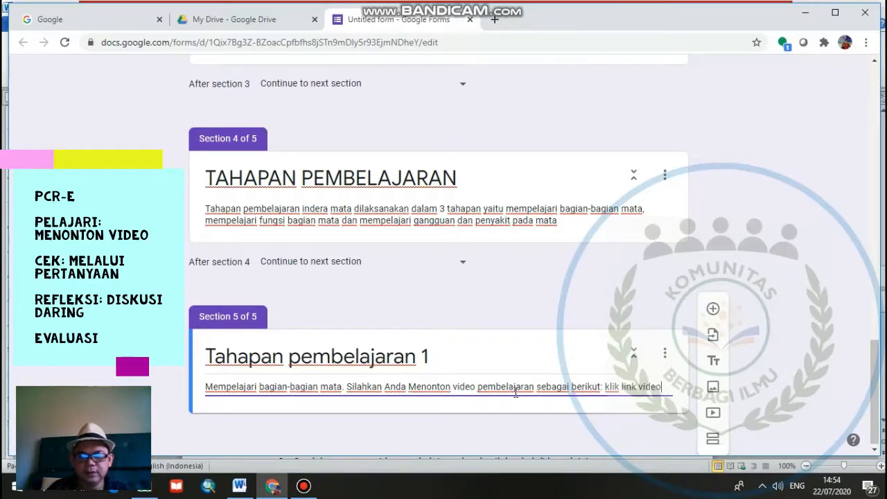
type(" ini")
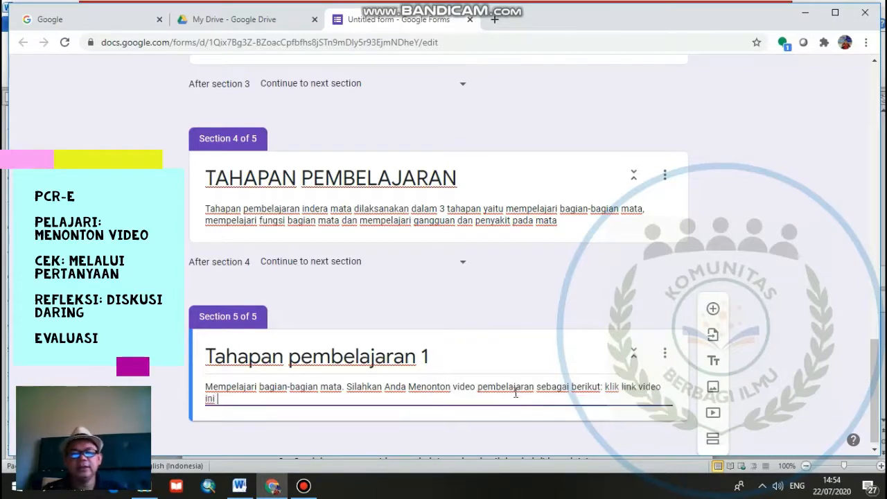
- Switch to the lesson plan in Word and copy the first YouTube link listed under MEDIA PEMBELAJARAN
left_click(239, 487)
scroll(388, 386, "down", 2)
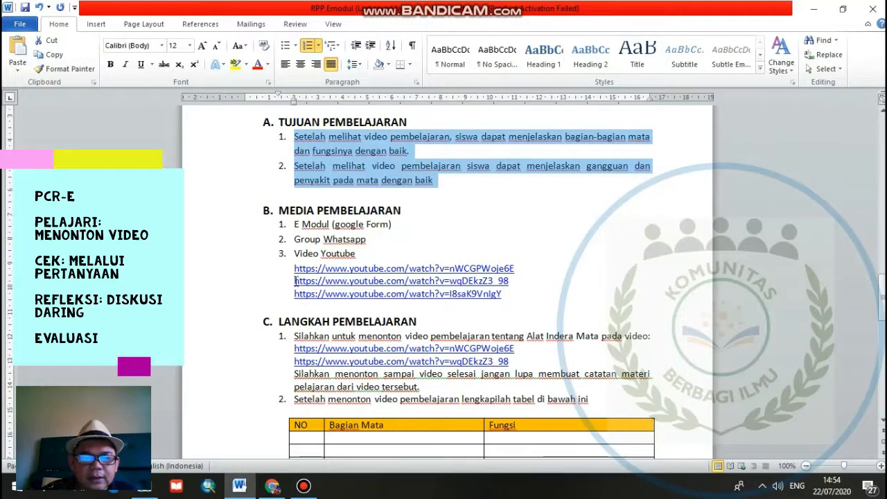
left_click_drag(294, 269, 517, 271)
key("ctrl+c")
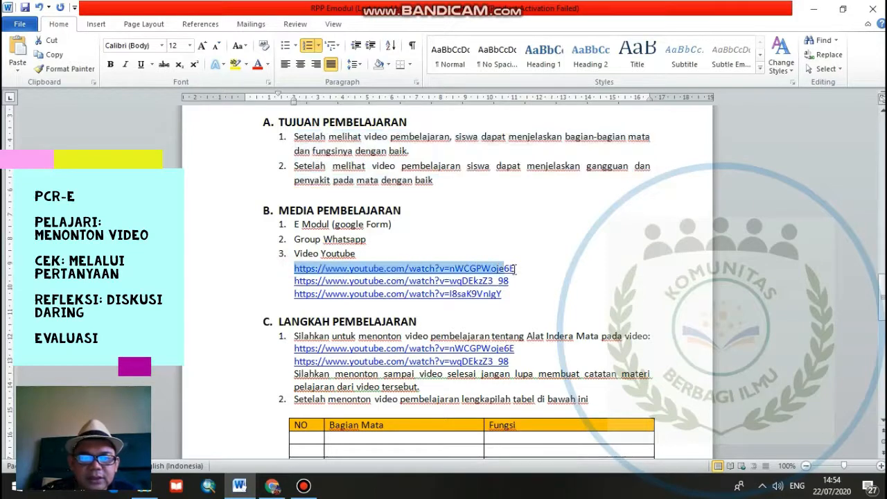
right_click(497, 273)
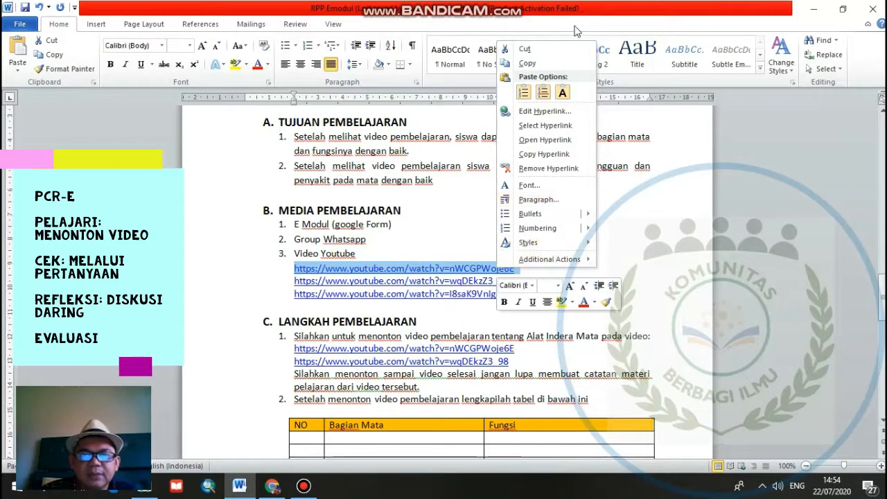
left_click(528, 63)
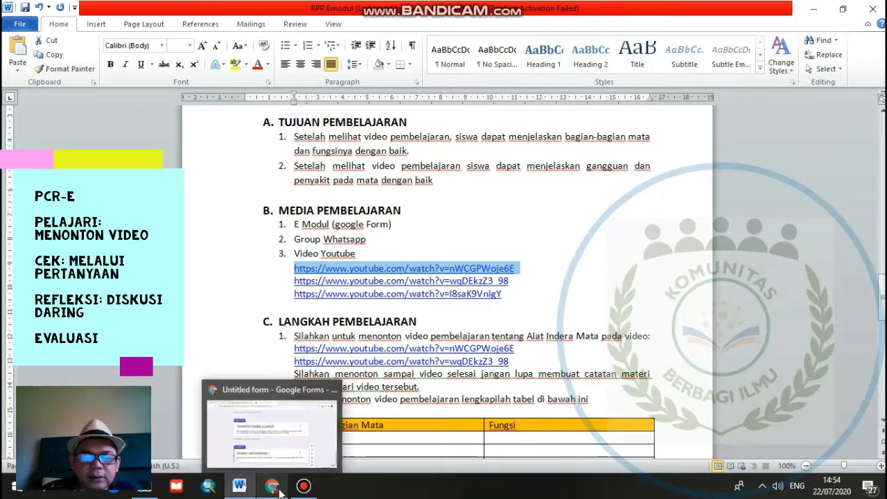
- Return to the form in Chrome and paste the copied YouTube link at the end of the Tahapan pembelajaran 1 description
left_click(272, 488)
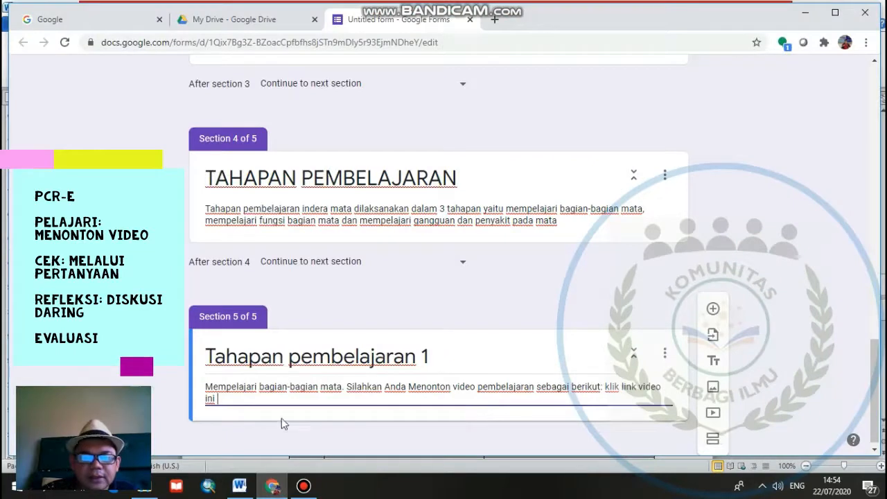
right_click(241, 401)
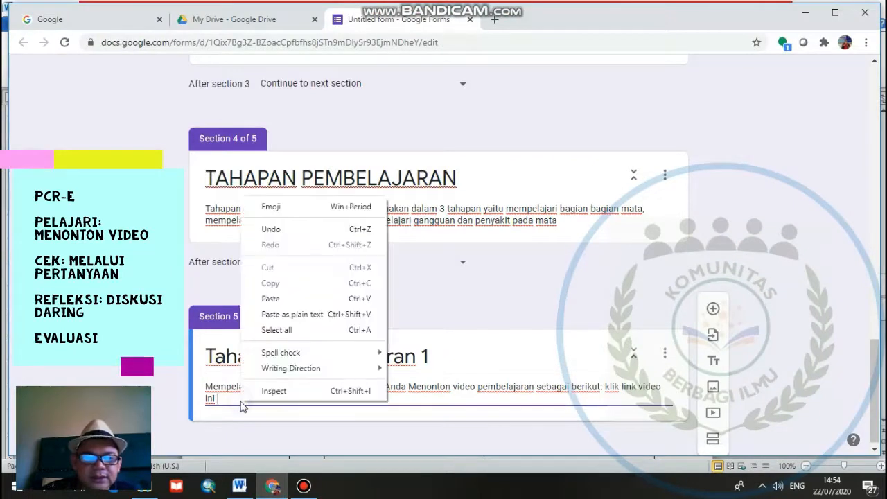
left_click(272, 300)
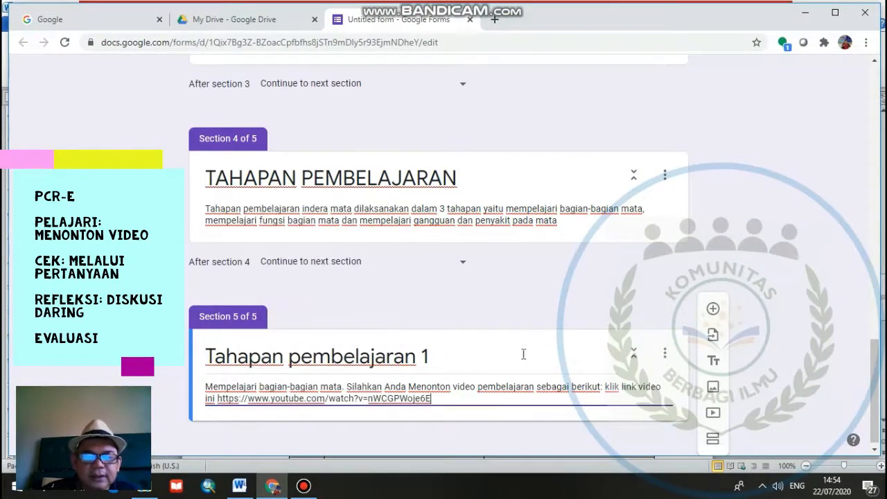
- Add a question to the Tahapan pembelajaran 1 section with the text "Tulisakan nama-nama bagian mata sesuai nomor pada gambar"
scroll(568, 378, "down", 1)
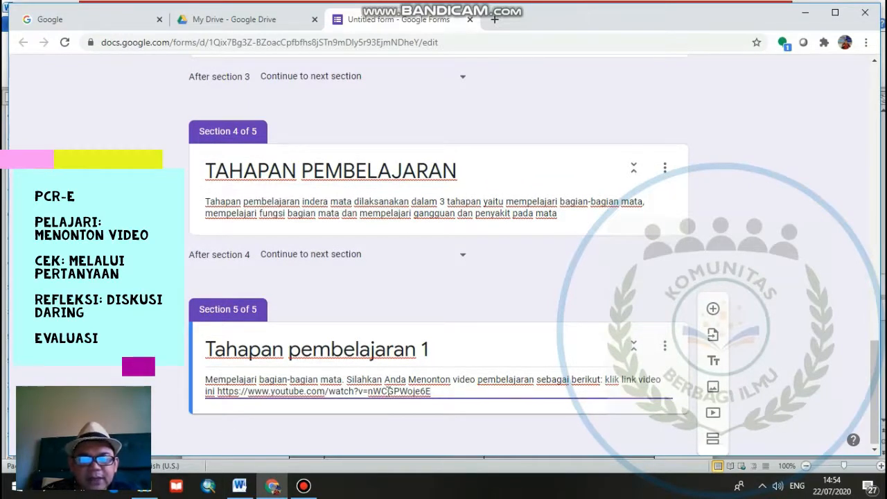
left_click(713, 310)
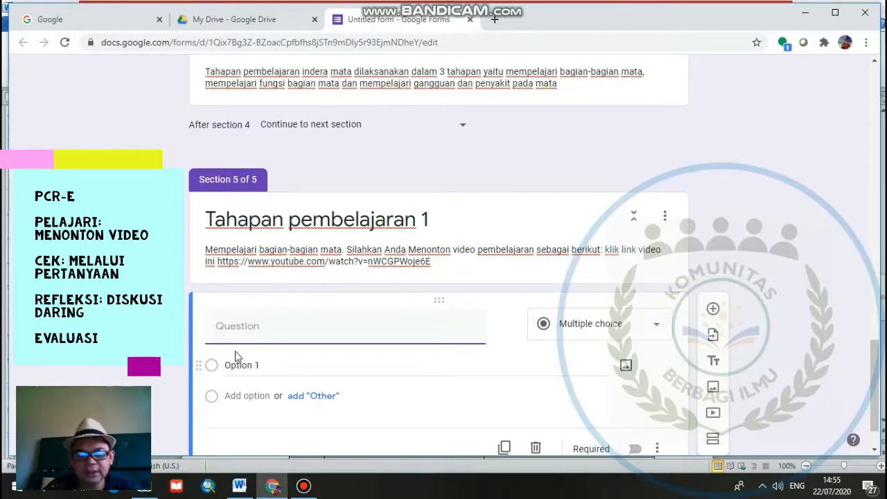
type("Tuki")
key("BackSpace")
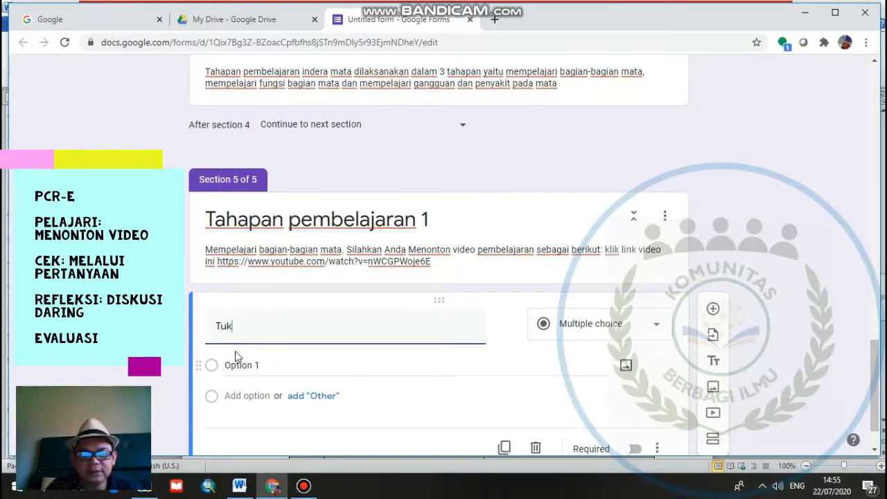
type("lisan")
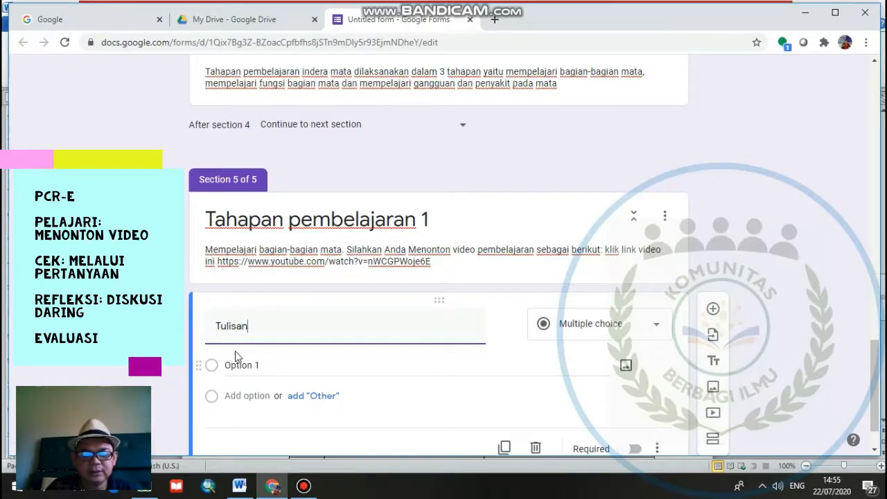
key("BackSpace")
type("kan nama")
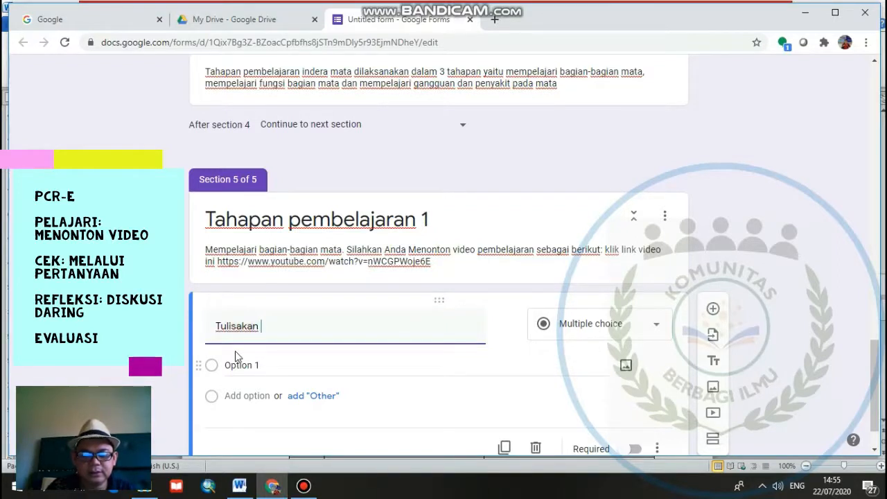
type("-nama b")
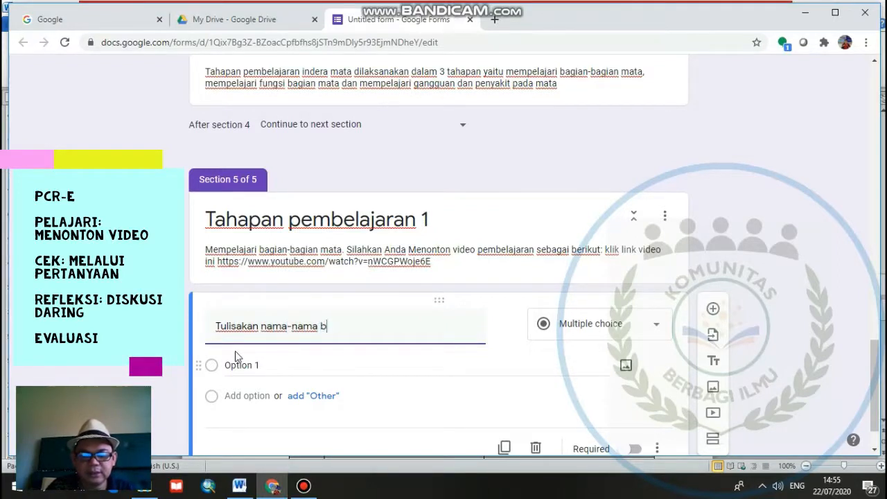
type("agian mata ")
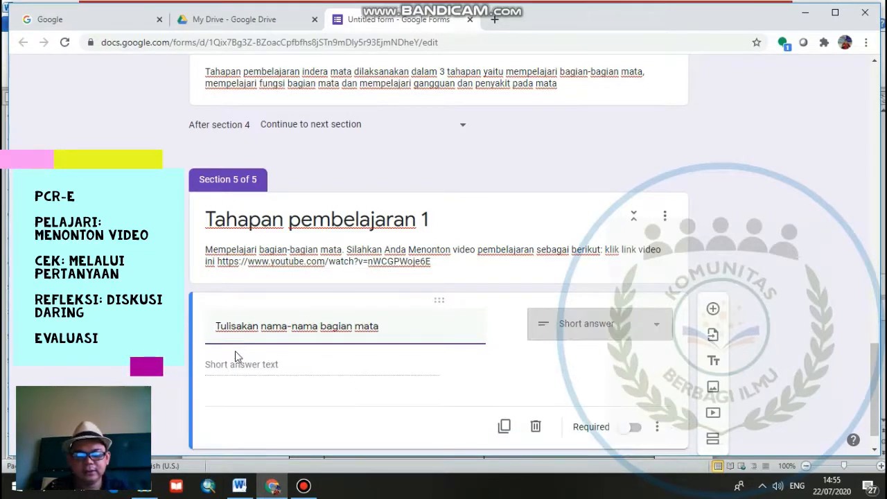
type("sesuai n")
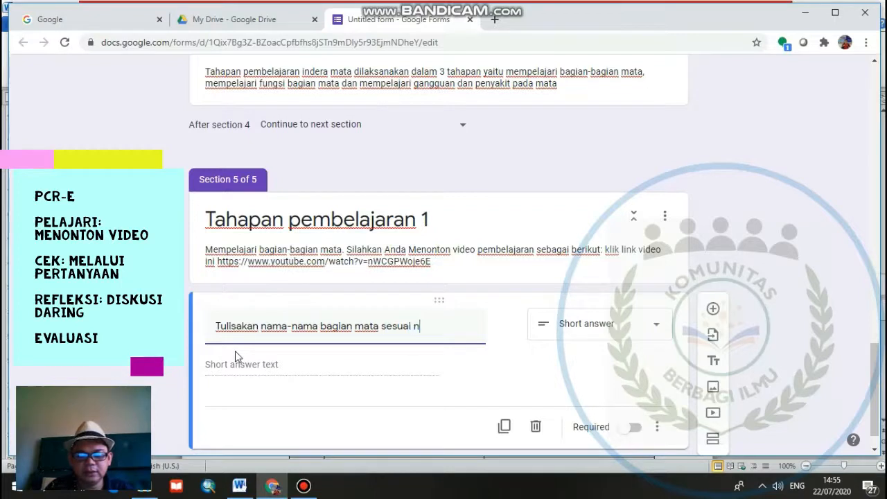
type("omor ")
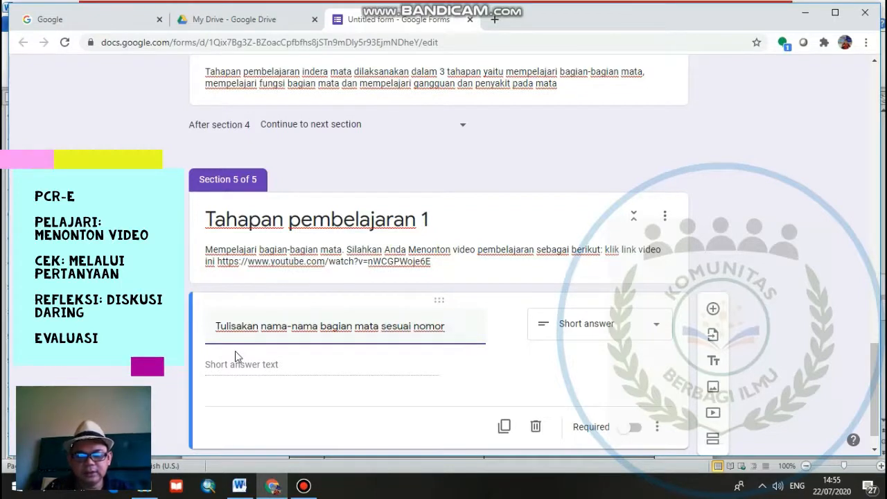
type("pada ")
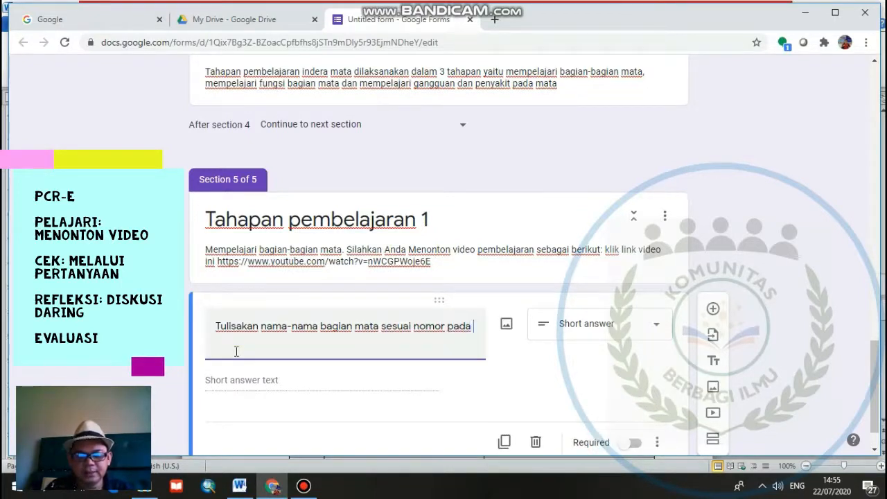
type("gambar ")
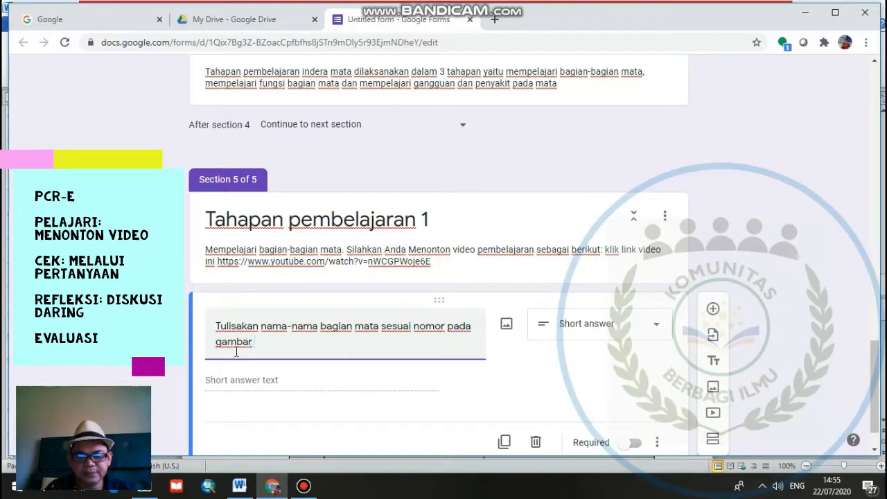
type("dibawah ini!")
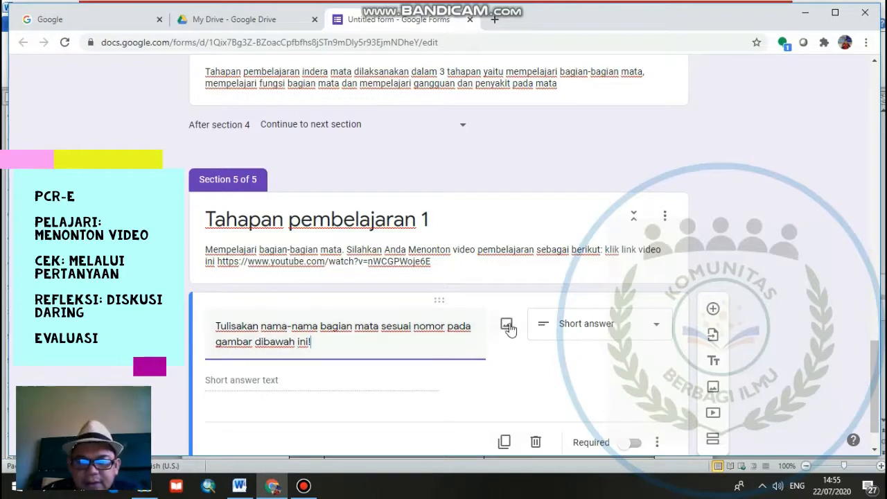
- Complete the question text with "dibawah ini" and attach the Mata image from the komunitas berbagi ilmu folder to the question
left_click(508, 328)
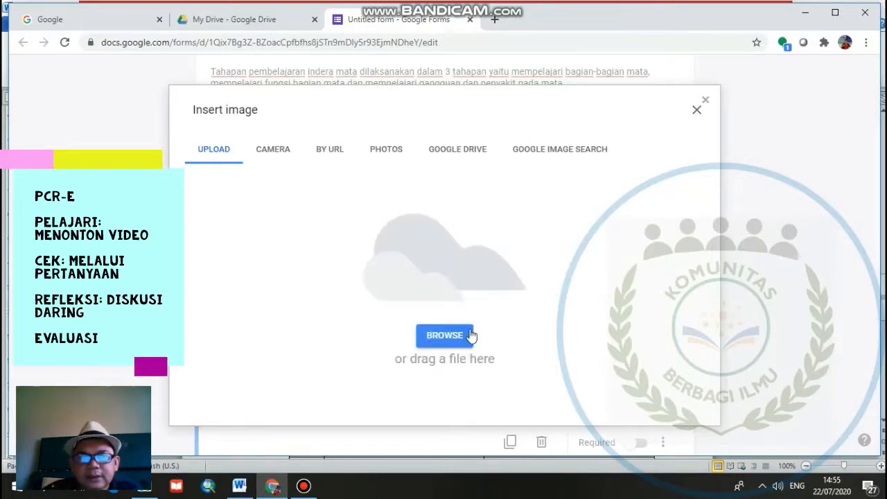
left_click(454, 339)
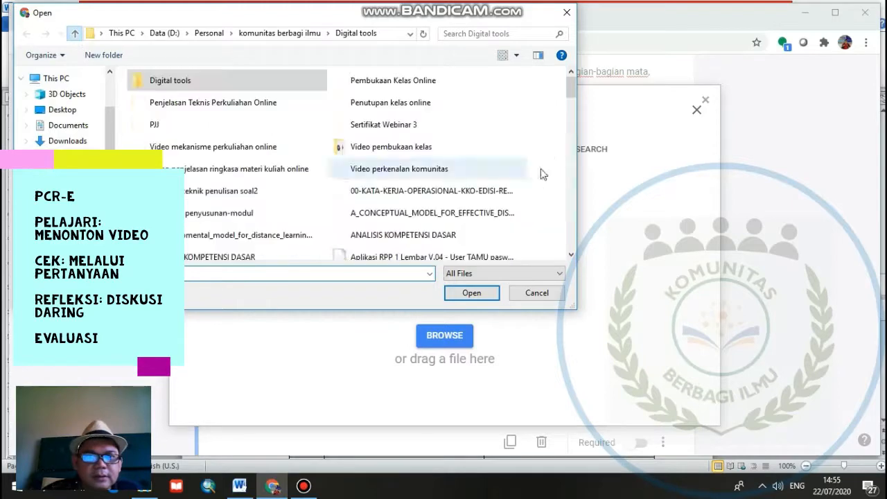
scroll(572, 106, "down", 5)
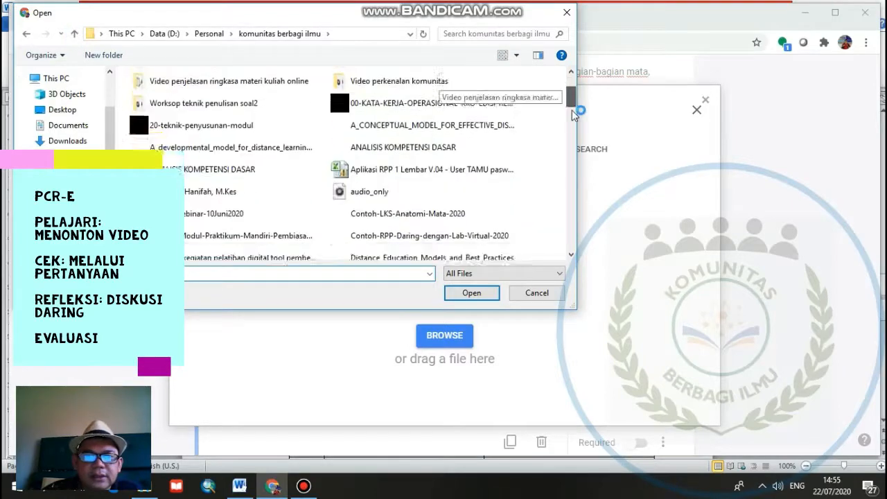
scroll(572, 140, "down", 3)
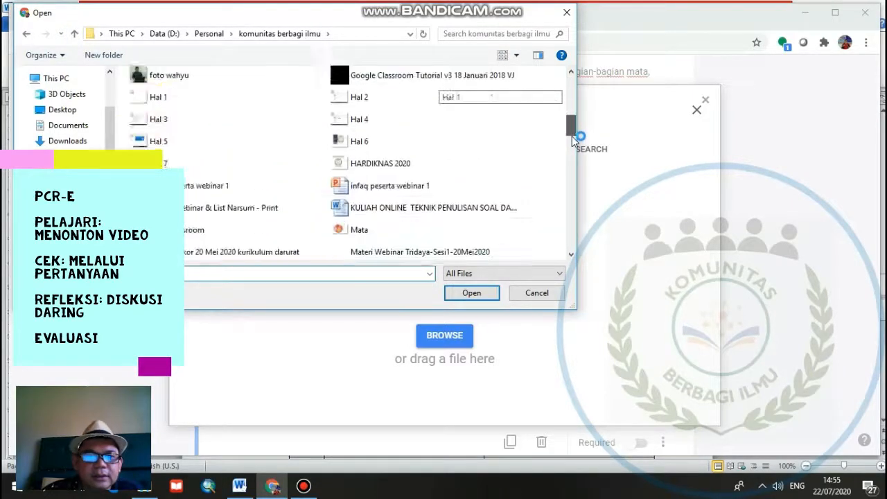
left_click(401, 167)
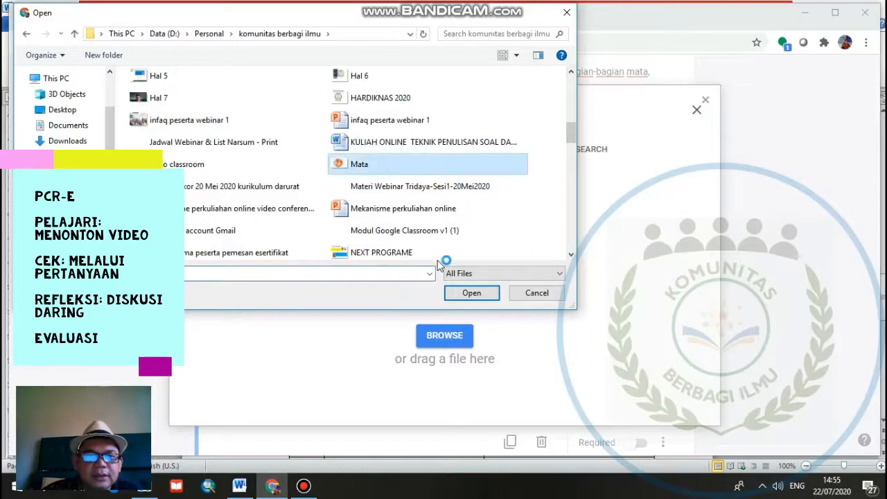
left_click(489, 292)
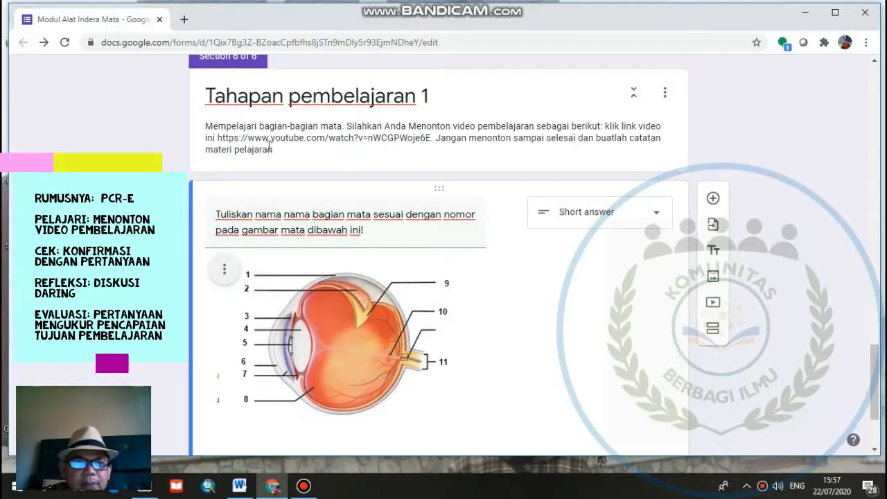
- Add a new section after the eye diagram question and title it "Tahapan pembelajar 2"
scroll(505, 326, "down", 2)
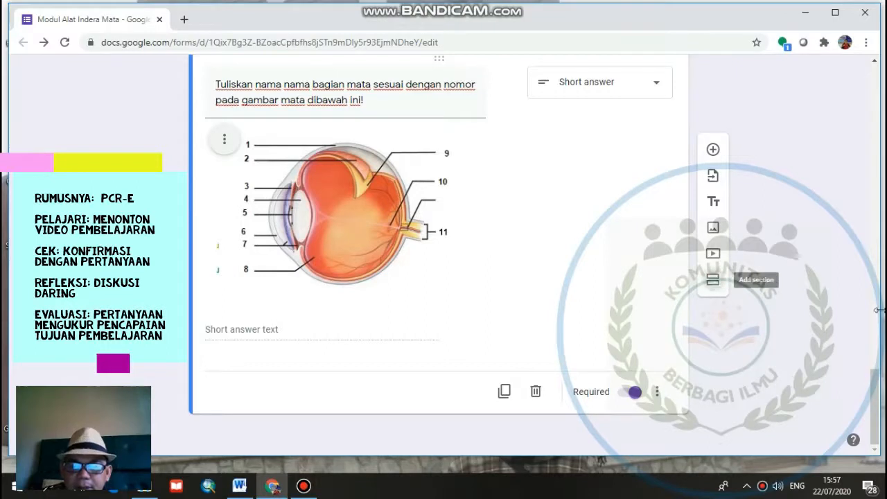
left_click(712, 280)
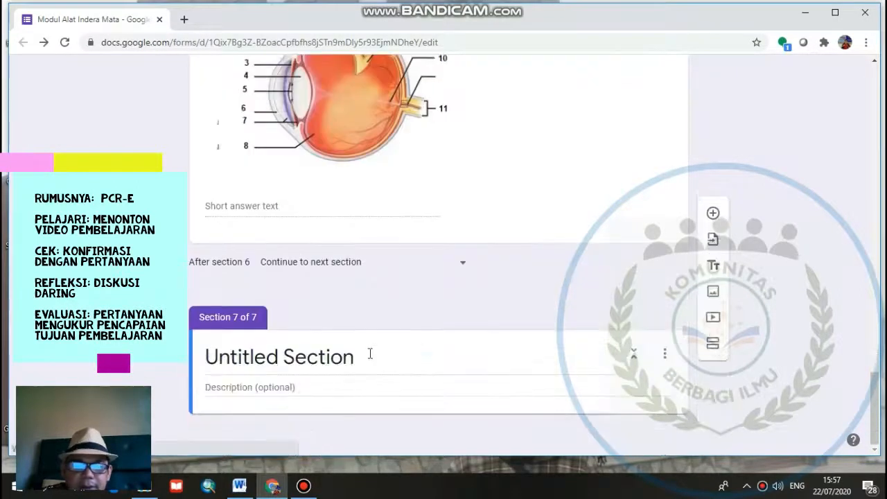
left_click(368, 357)
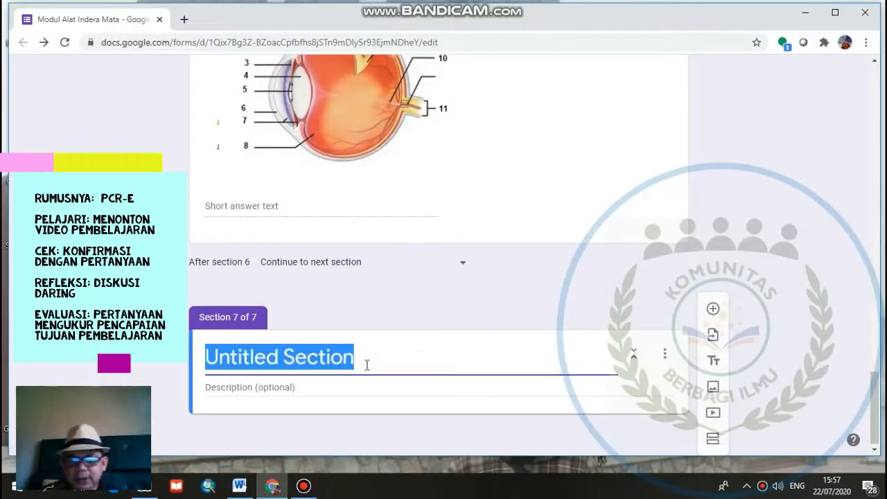
type("Taha")
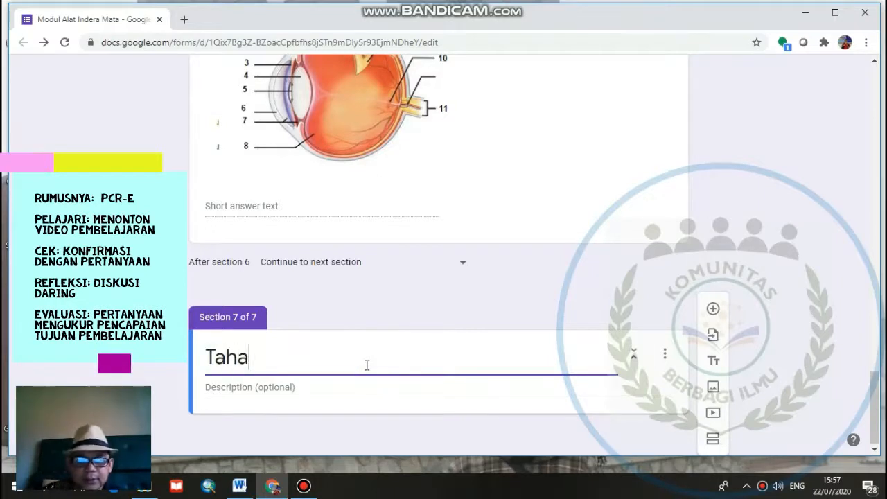
type("pan pembela")
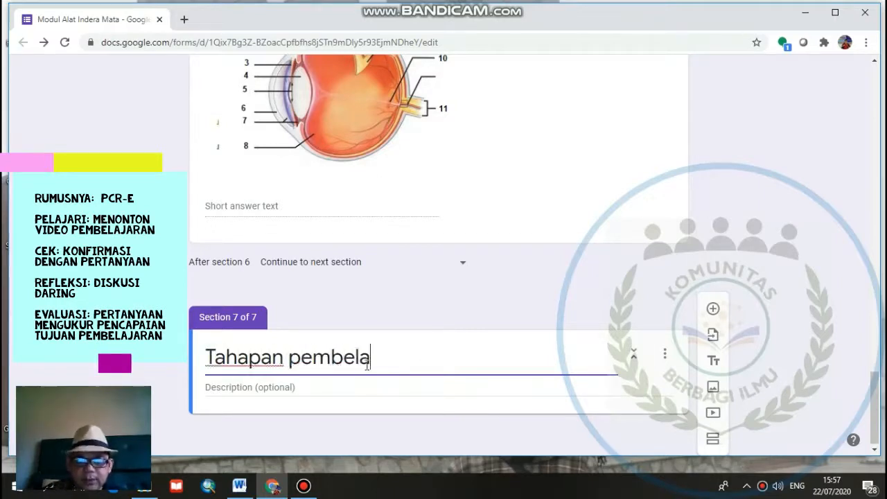
type("jar 2")
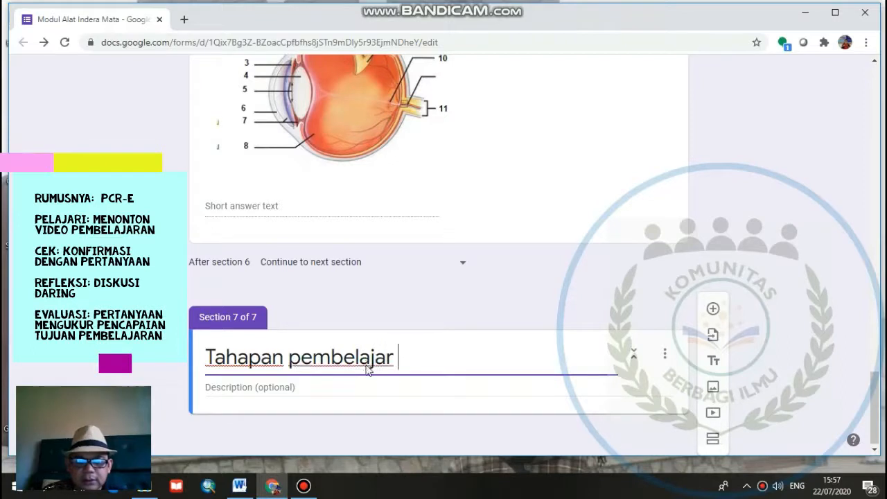
- Start the new section's description with "Pada tahap ini kita akan belajar mengenai fungsi bagian mata. Silah menonton"
left_click(450, 391)
type("Pada tahap i")
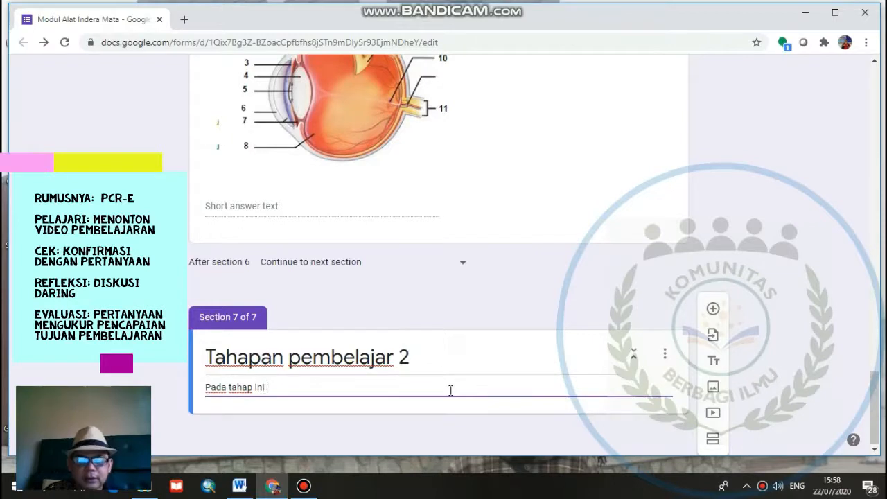
type("ni ")
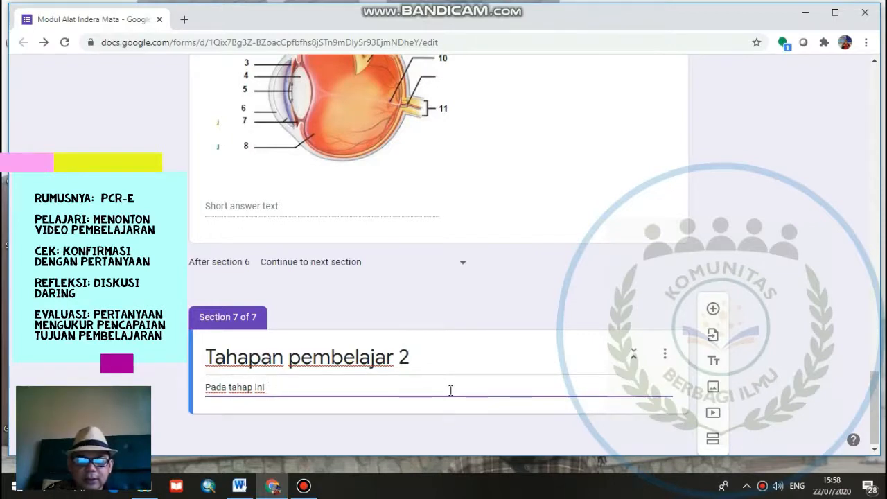
type("kita aka")
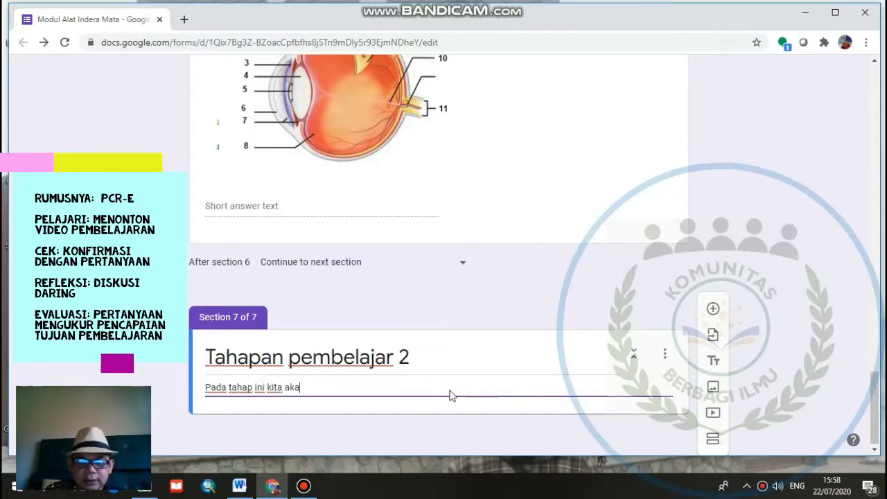
type("n belajar m")
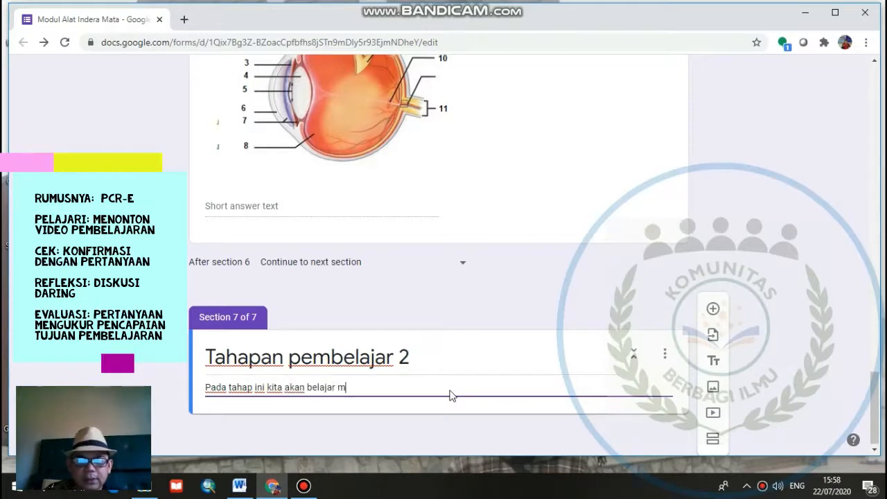
type("engenai")
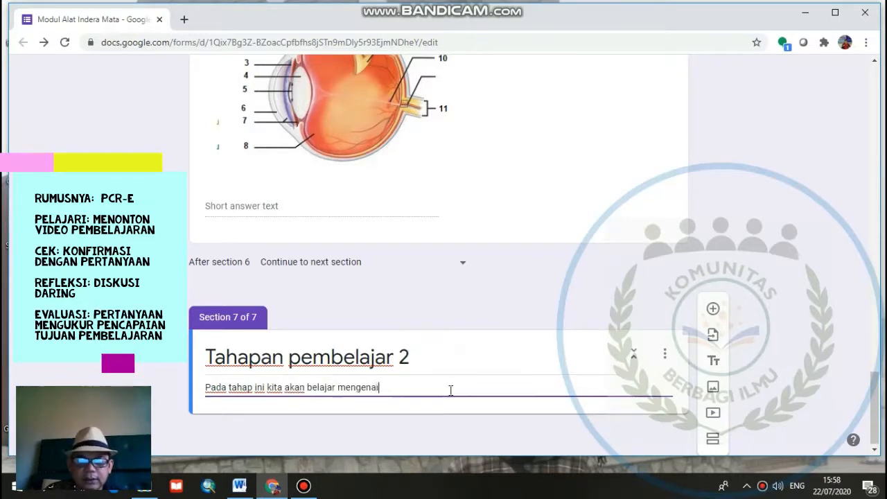
type(" fungsi ")
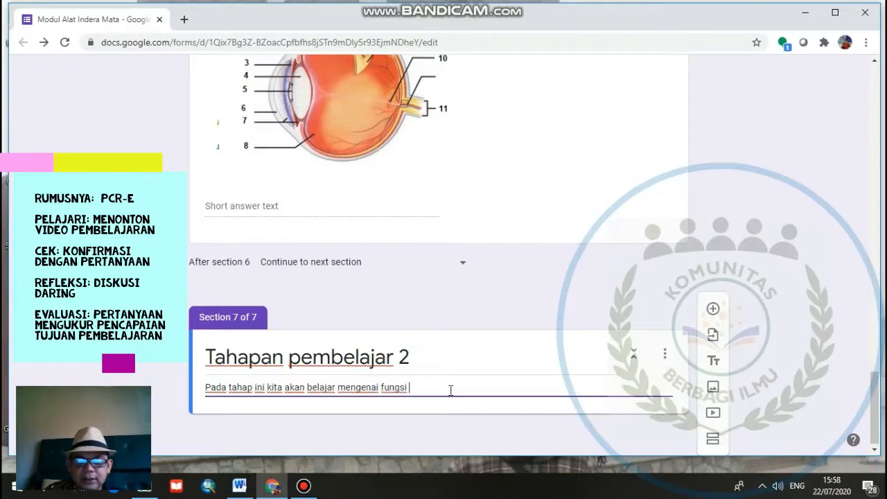
type("bagia")
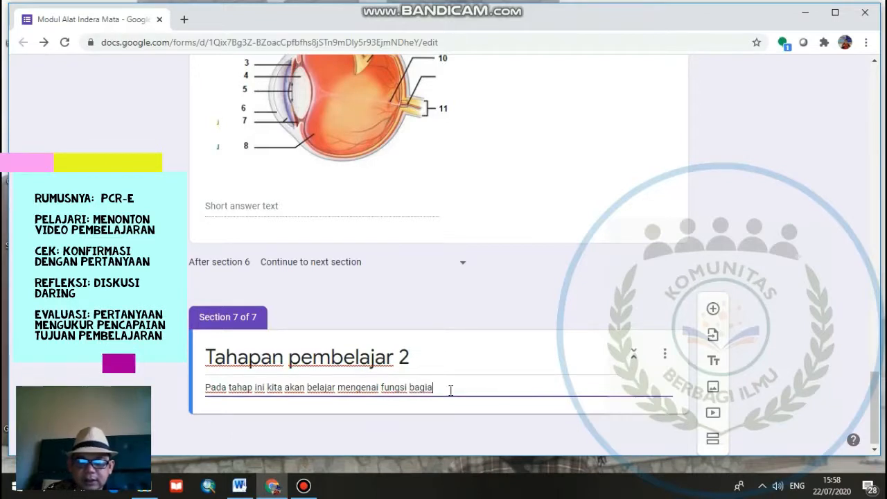
type("n mata")
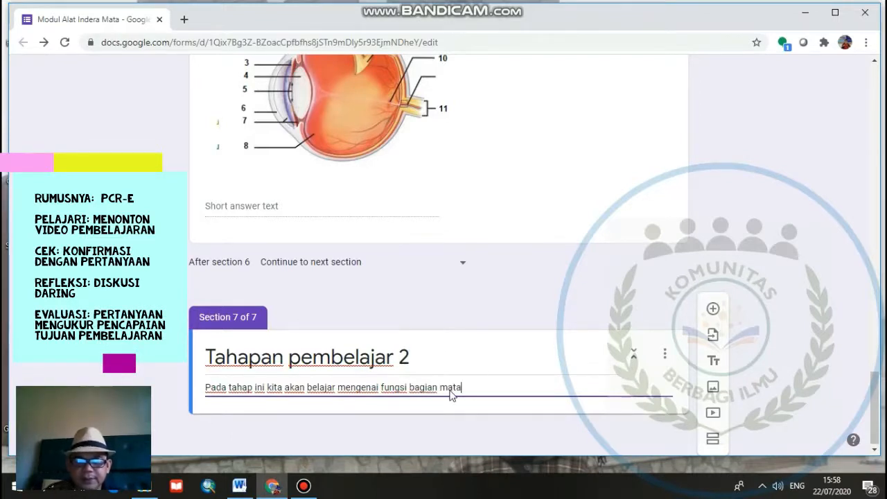
type(". Silah ")
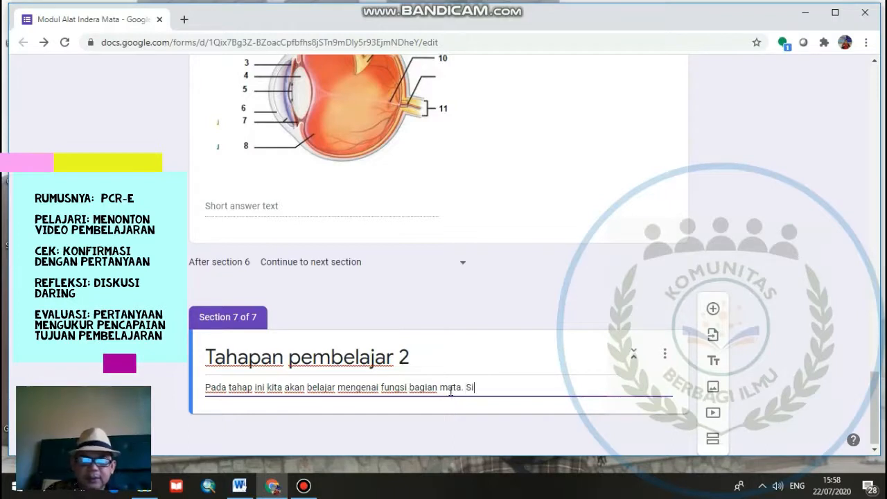
type("menonton")
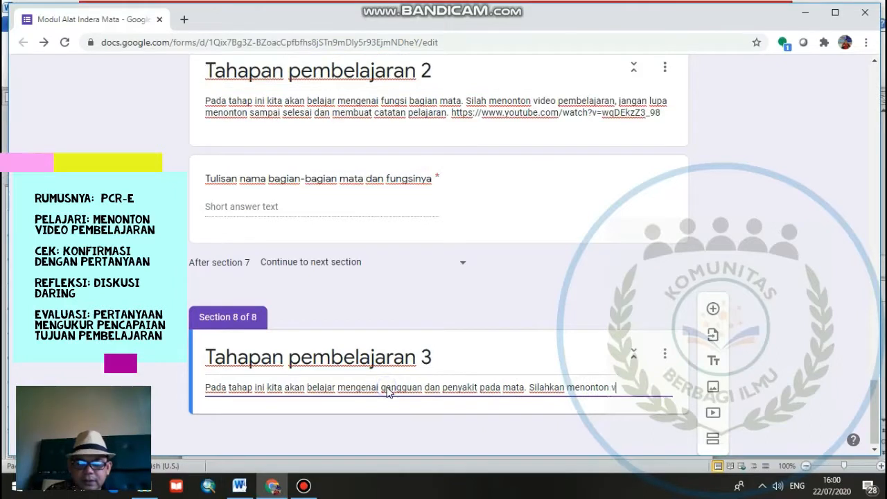
- Continue the Tahapan pembelajaran 3 description with "video sampai selasai jangan lupa membuat catatan pelajaran. silahkan klik link"
type("ideo sam")
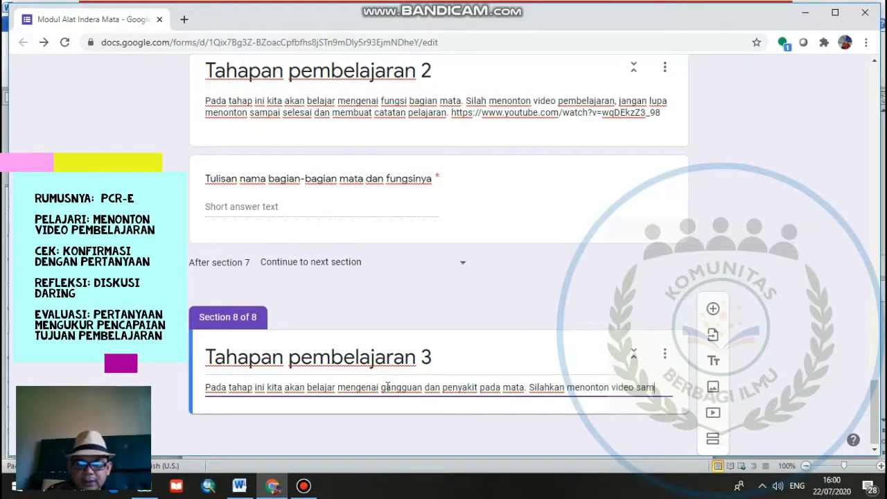
type("pai sel")
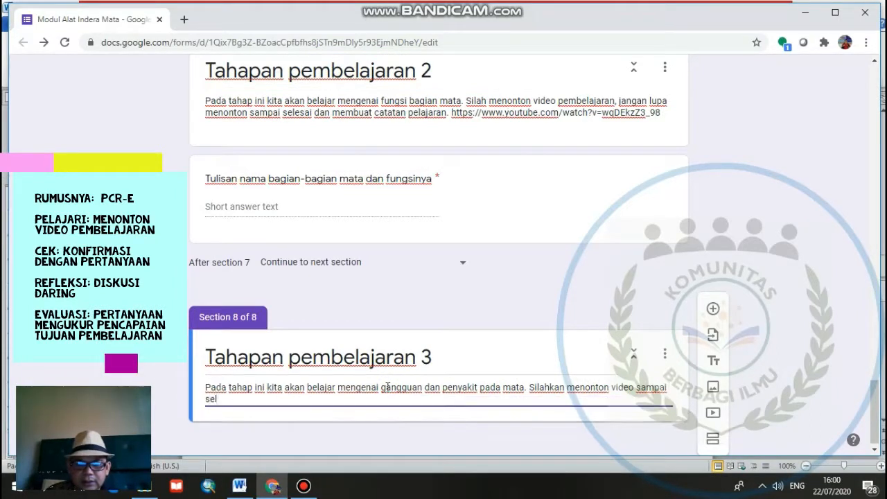
type("asi")
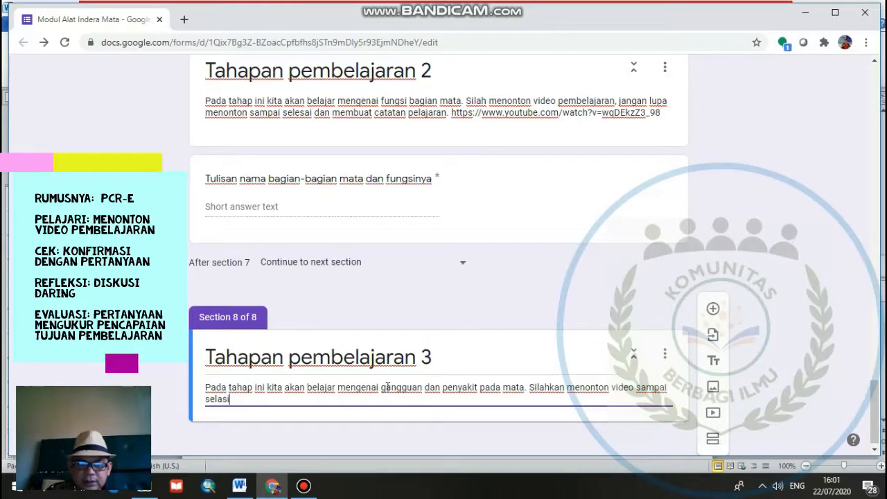
key("BackSpace")
type("ai janga")
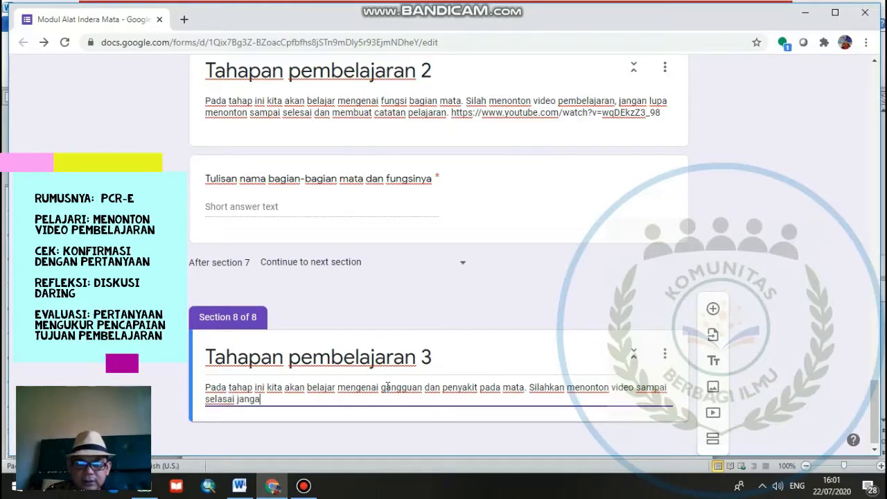
type("n lu")
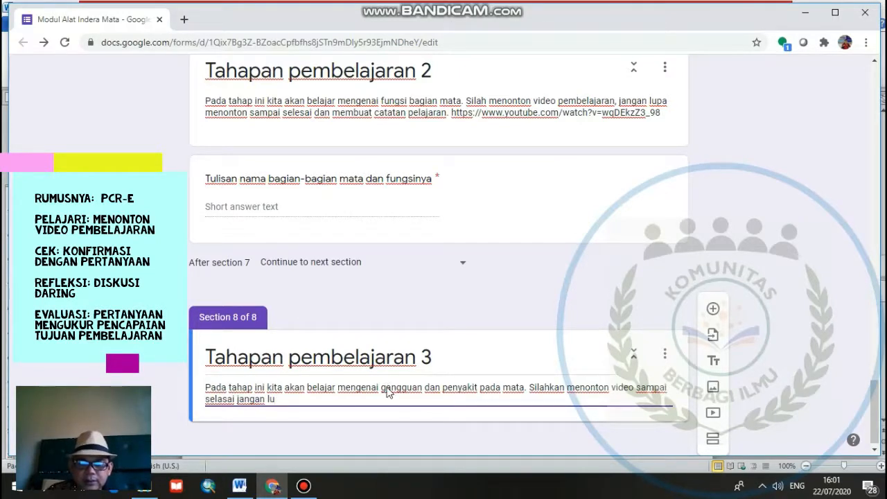
type("pa membuat ")
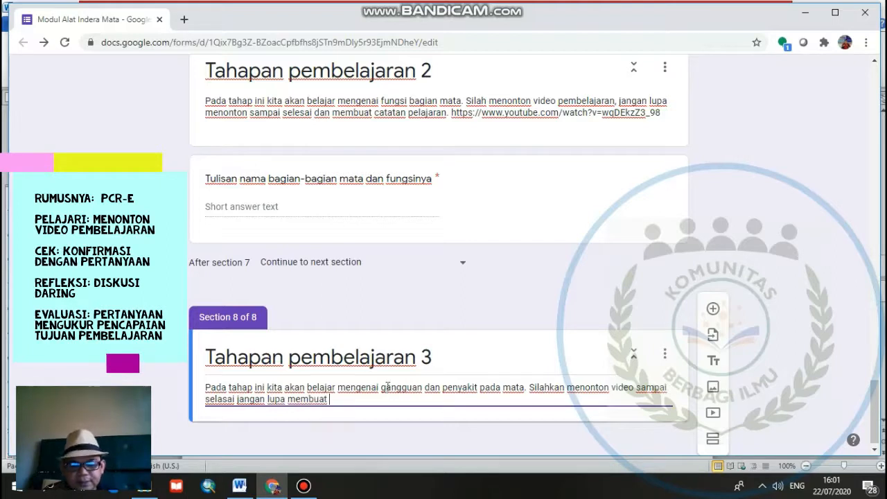
type("cata")
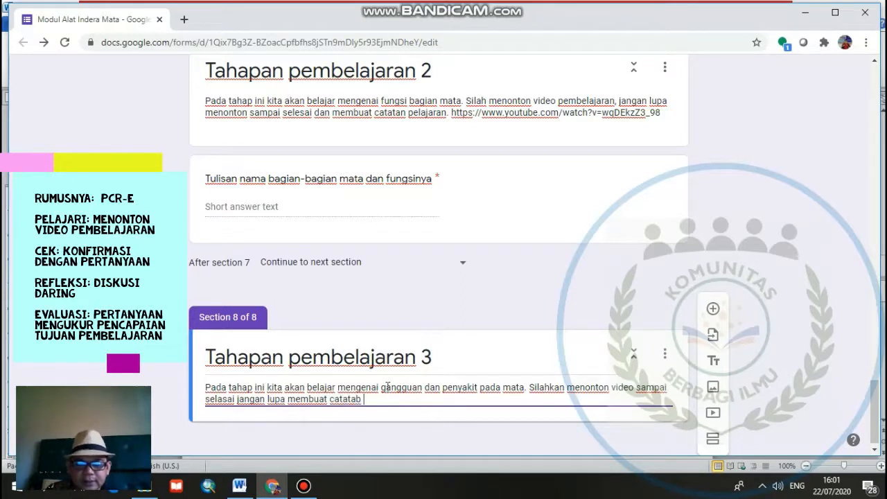
type("ta")
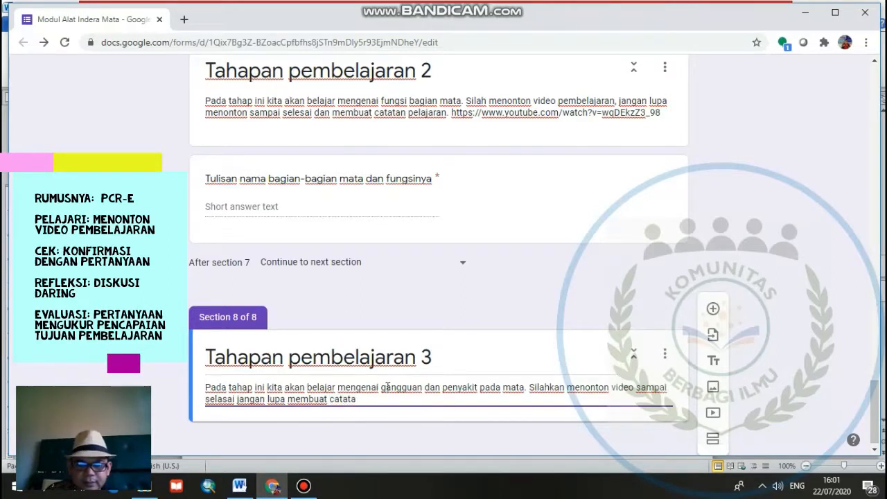
type("n pelajaran")
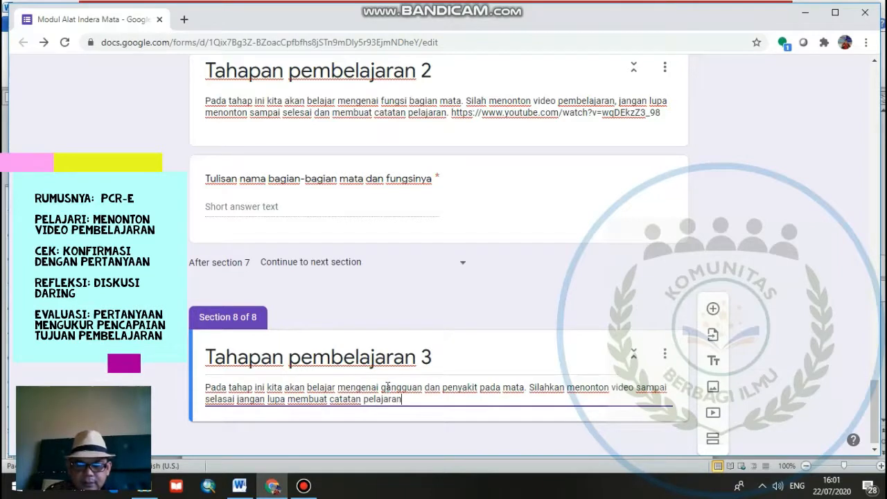
type(". silahka")
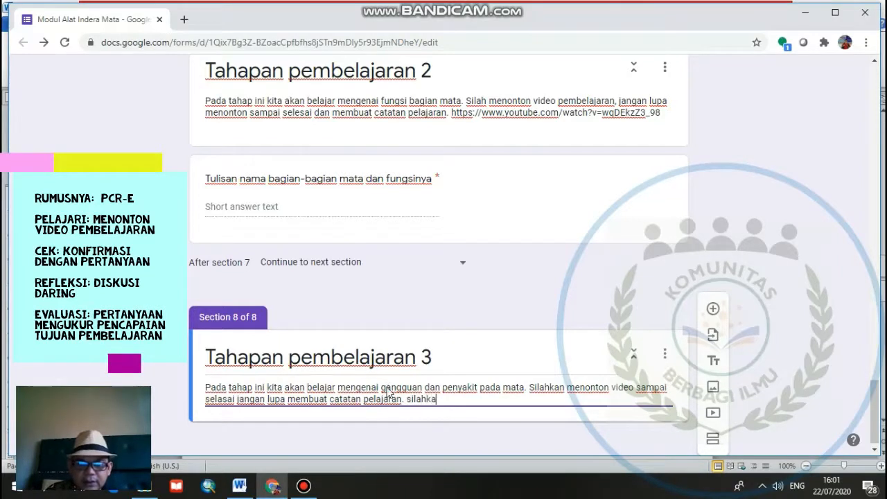
type("n klik link")
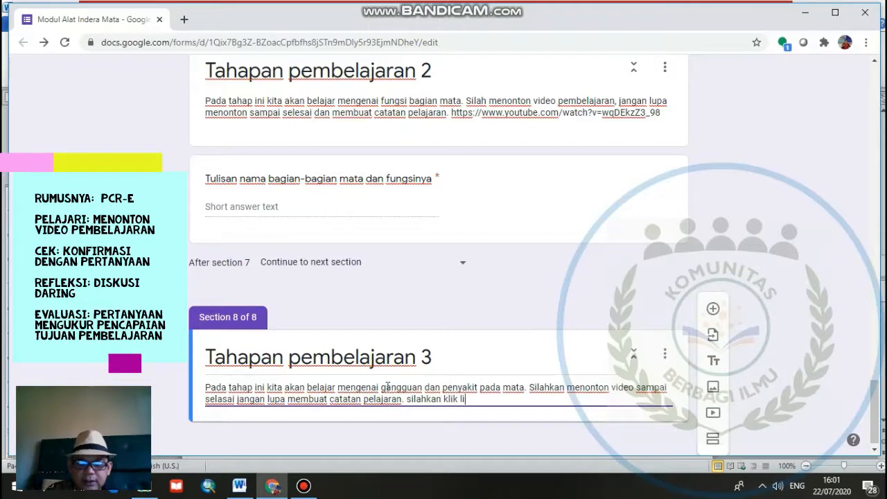
- Copy the third YouTube link from the Word lesson plan and paste it at the end of the Tahapan pembelajaran 3 description in the form
left_click(238, 487)
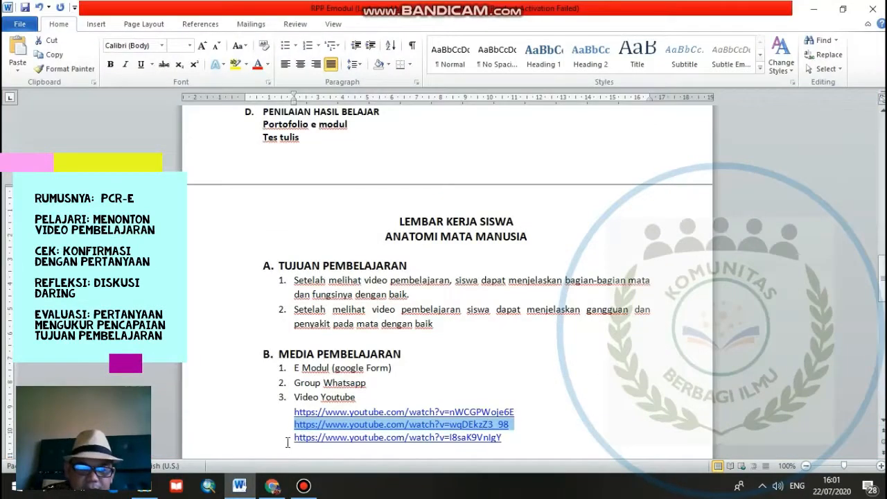
left_click_drag(292, 438, 504, 439)
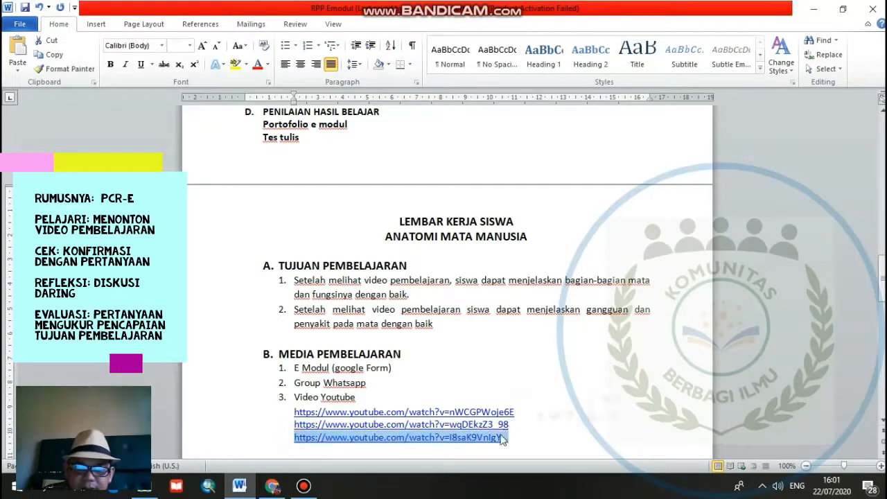
right_click(504, 438)
left_click(559, 231)
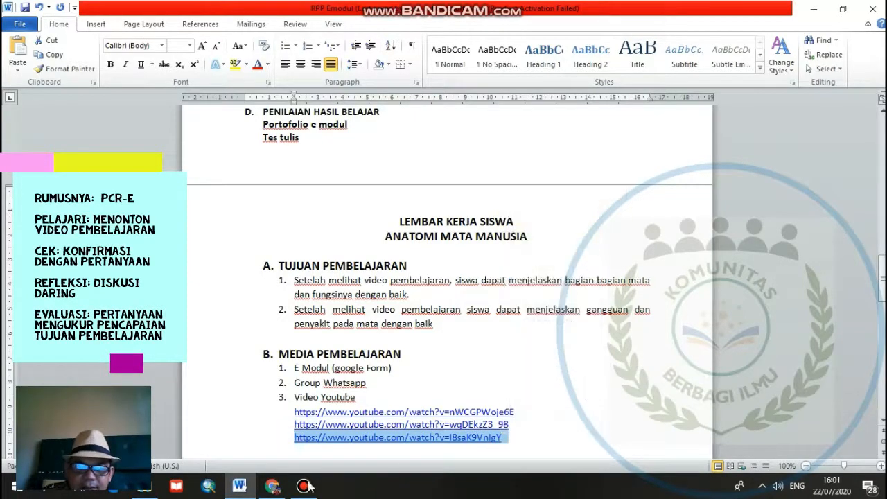
left_click(272, 487)
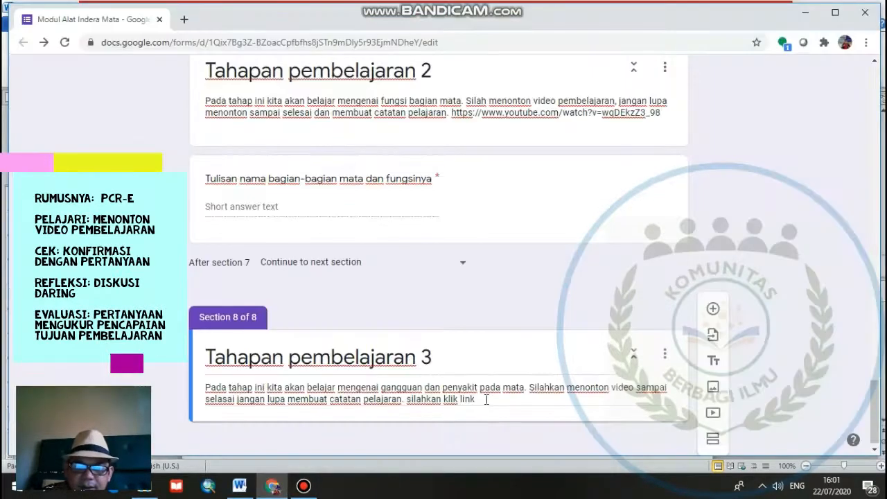
left_click(486, 399)
right_click(485, 399)
left_click(544, 298)
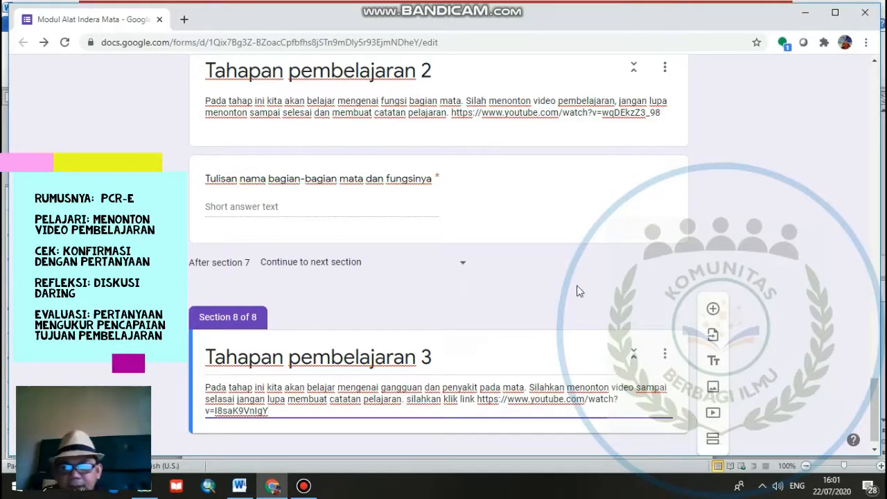
- Add a required paragraph question "Tuliskan 4 jenis gangguan dan penyakit pada mata manusia" to the Tahapan pembelajaran 3 section
scroll(594, 301, "down", 1)
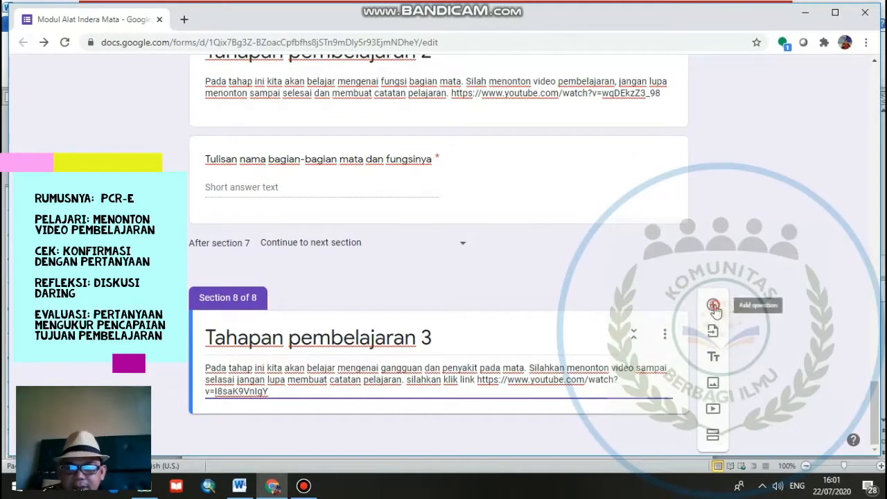
left_click(713, 305)
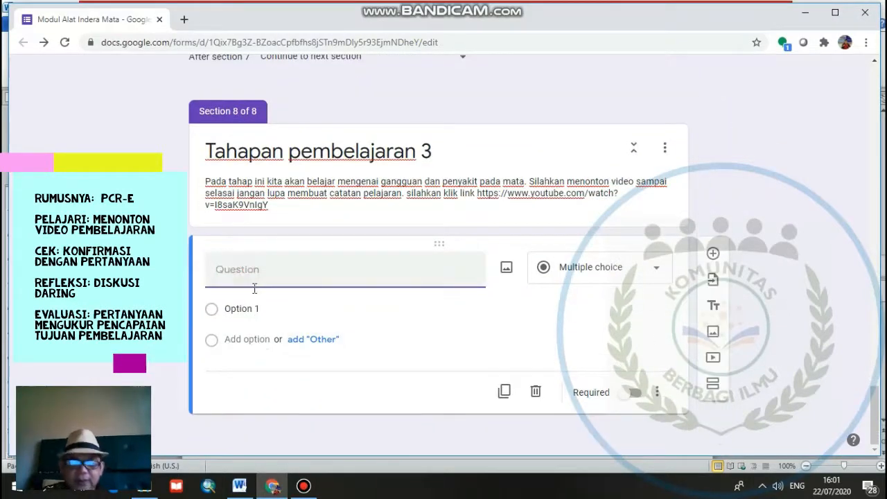
type("Tulisk")
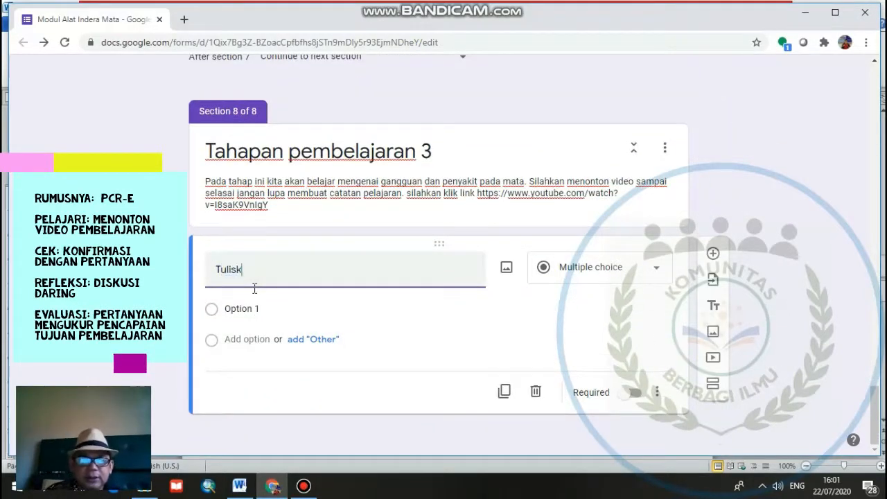
type("an 4 j")
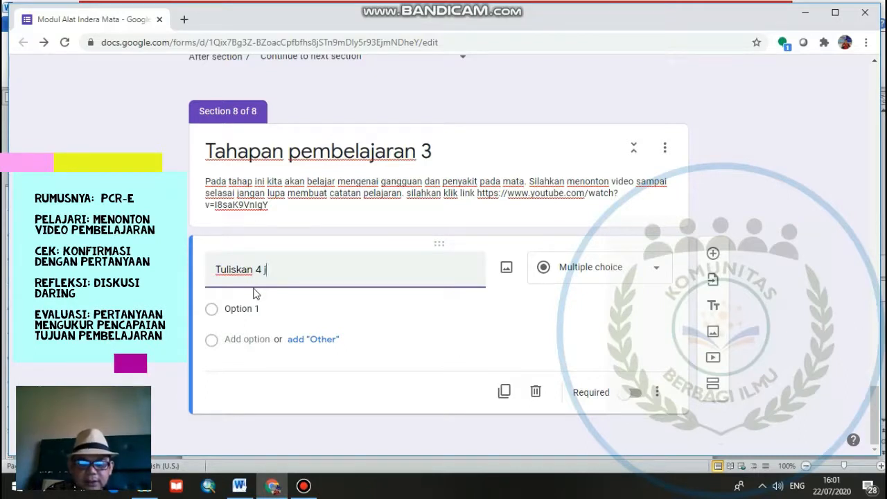
type("enis gannguan")
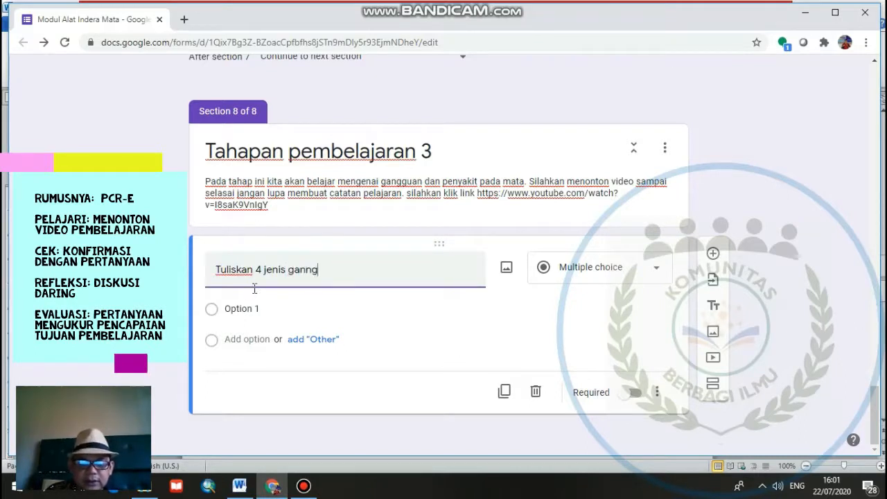
key("BackSpace")
key("BackSpace")
key("BackSpace")
key("BackSpace")
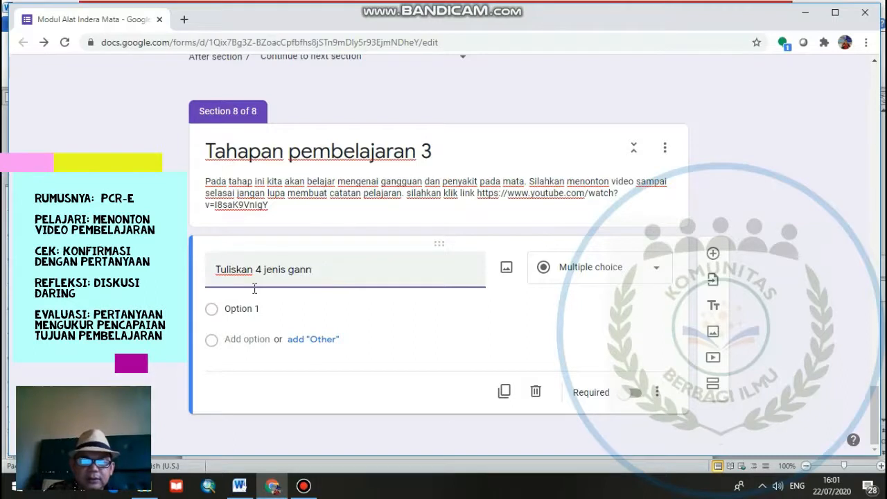
type("gguan dan p")
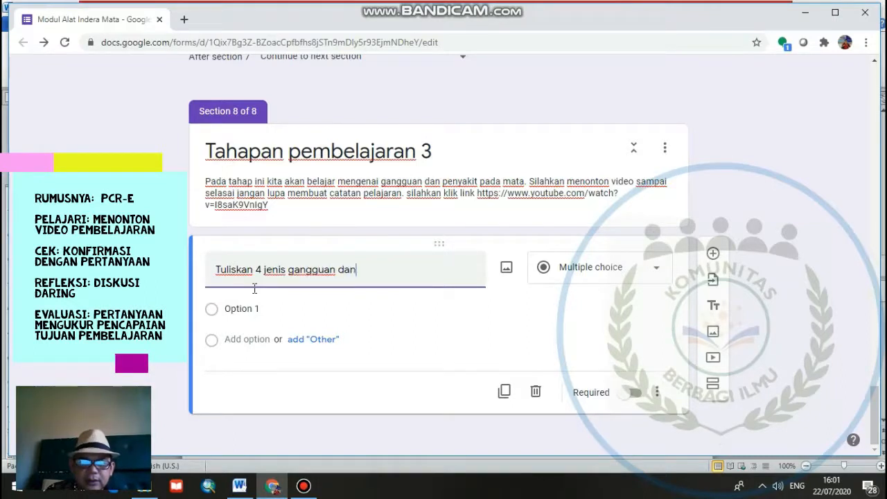
type("enyakit p")
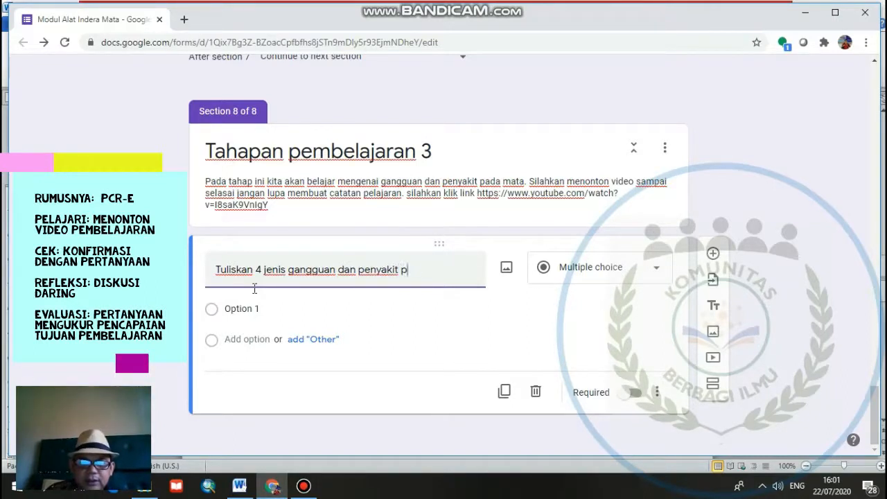
type("ada mata manusia")
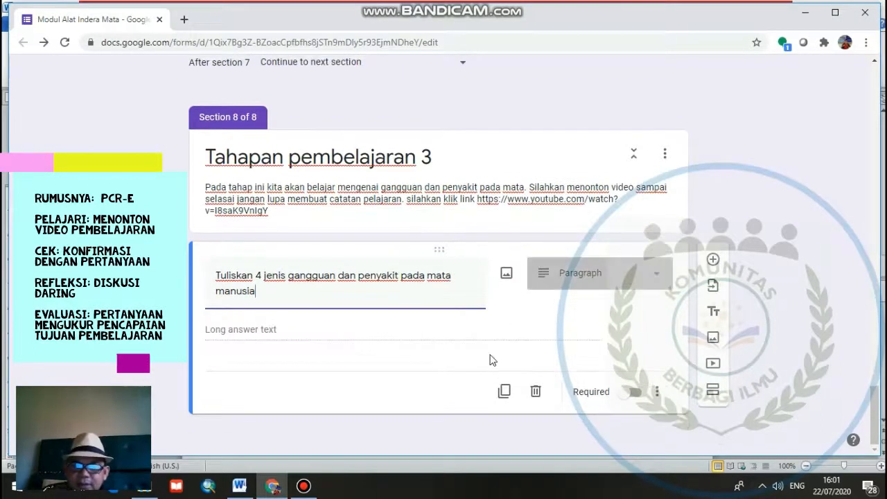
left_click(630, 393)
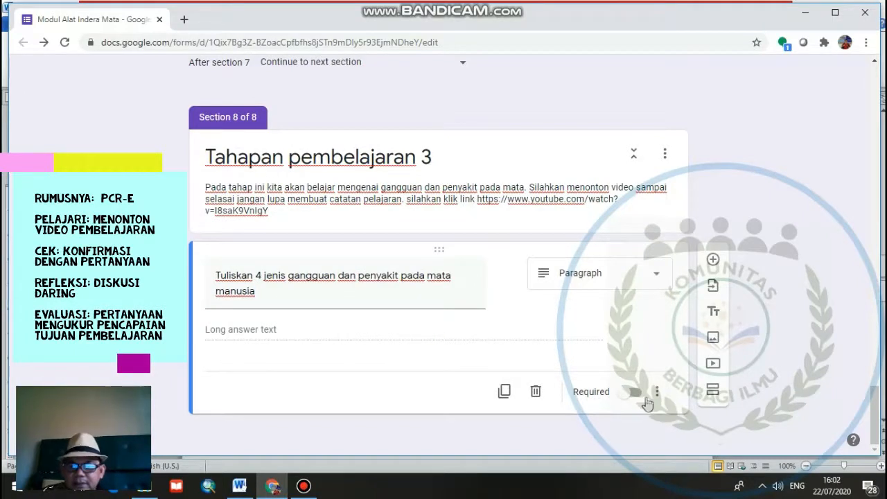
left_click(637, 394)
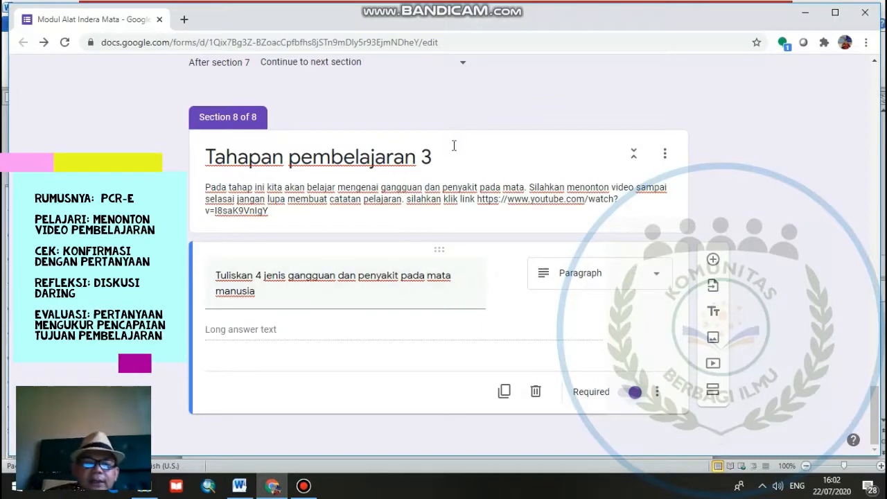
scroll(454, 146, "up", 1)
scroll(454, 145, "up", 6)
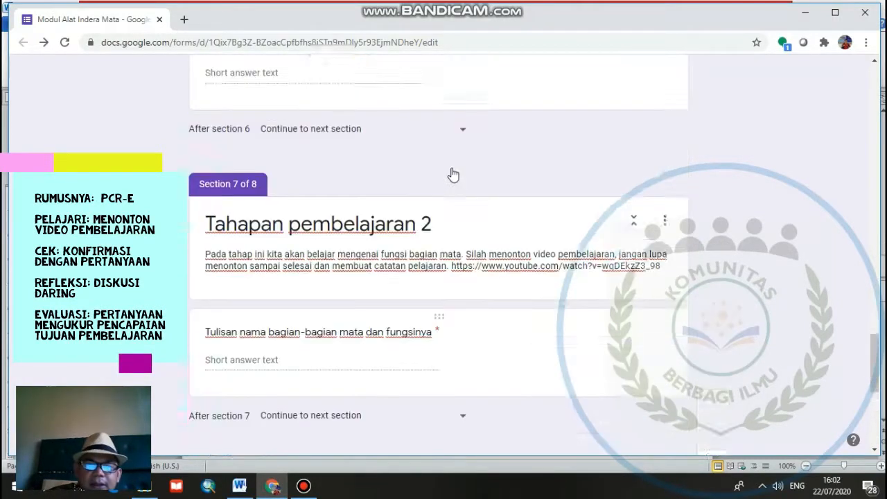
scroll(451, 173, "up", 6)
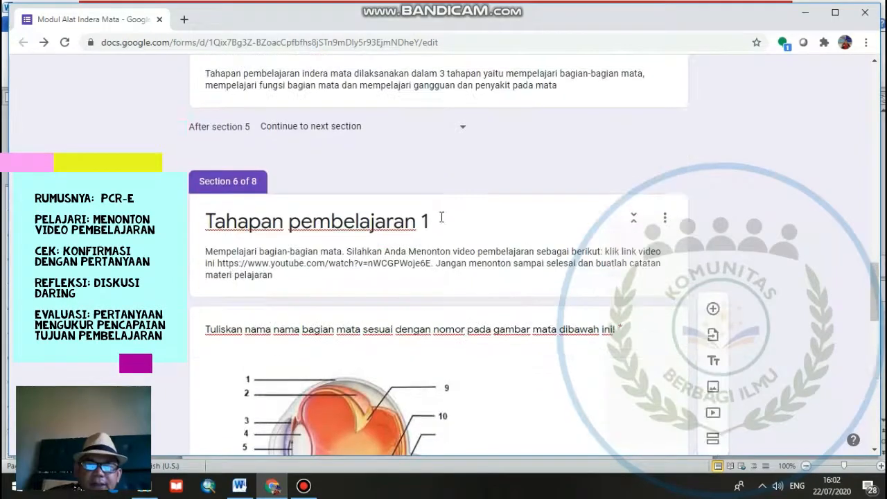
scroll(442, 218, "down", 1)
scroll(442, 222, "down", 11)
left_click(489, 409)
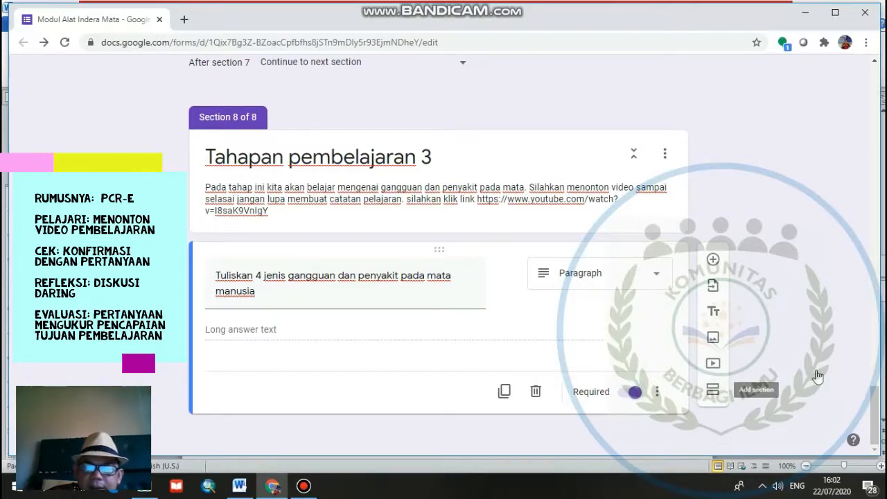
- Add a new section after the eye disorders question and title it "Jika ada pertanyaan silahkan menulisakan pada wa group"
left_click(712, 389)
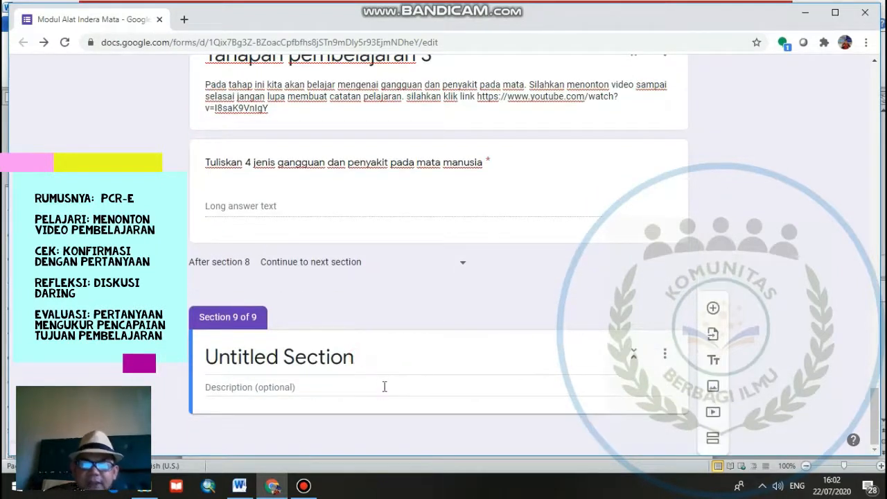
type("Jika")
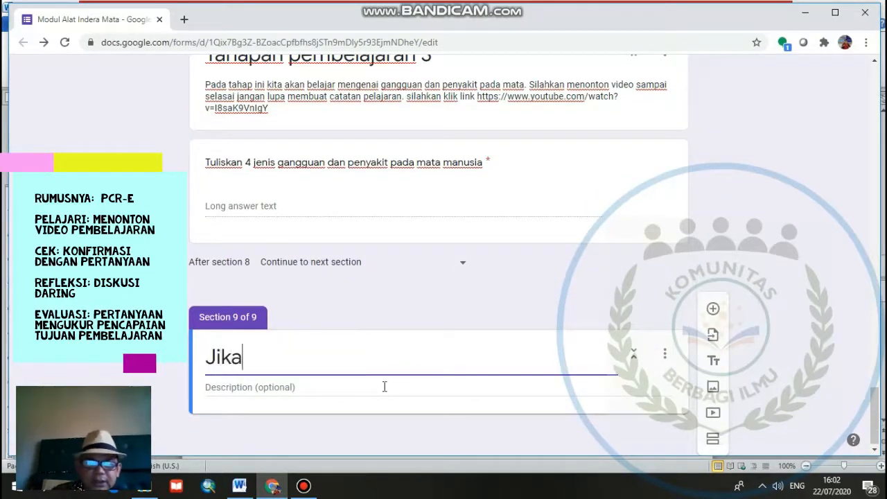
type(" anda")
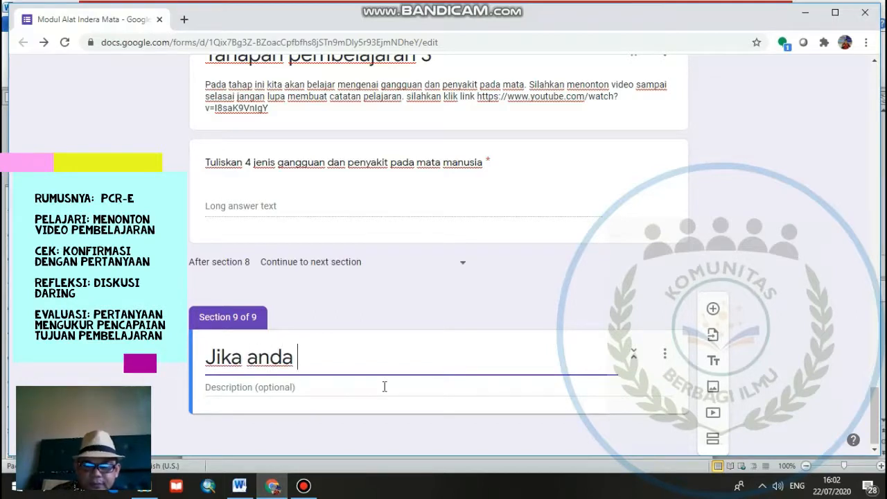
key("BackSpace")
key("BackSpace")
key("BackSpace")
key("BackSpace")
type("da per")
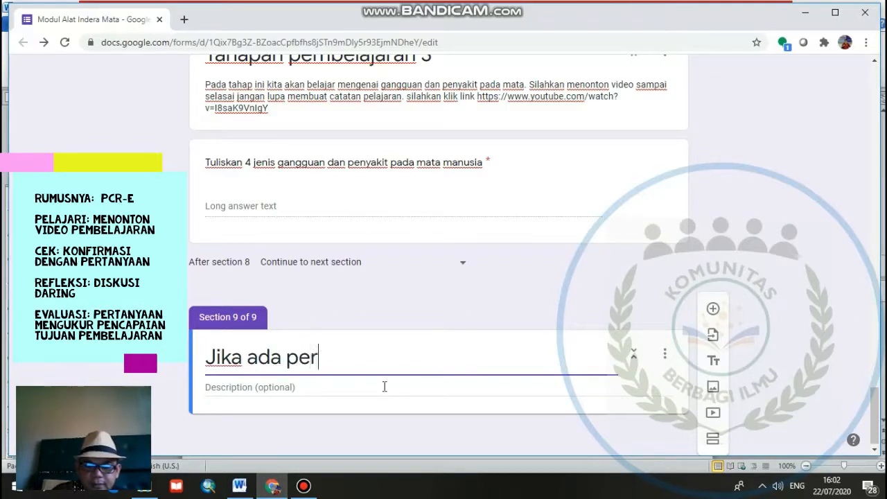
type("tanyaan")
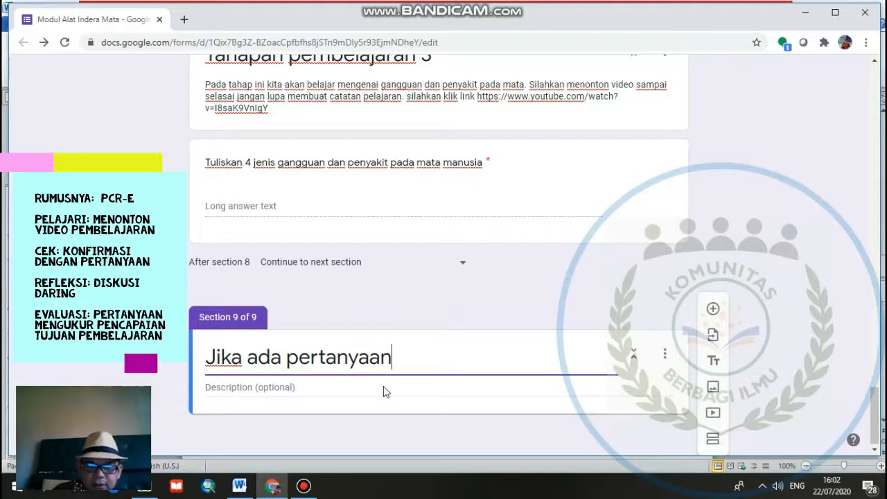
type(" silahka")
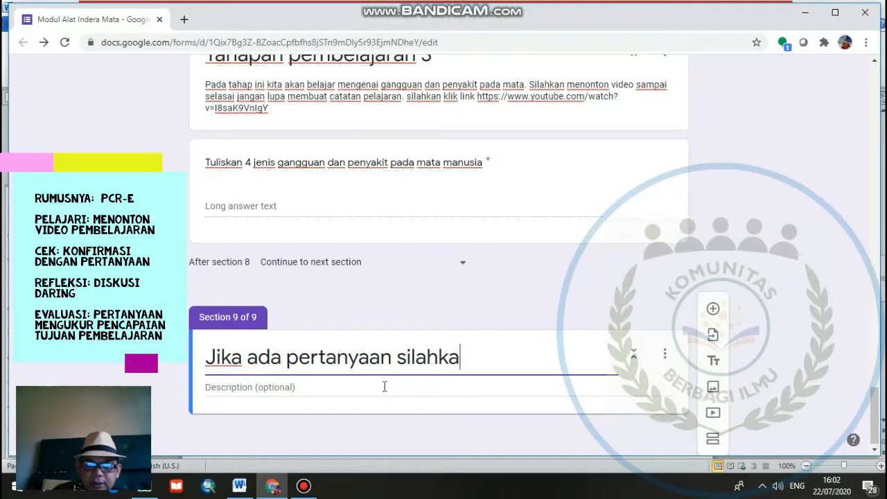
type("n men")
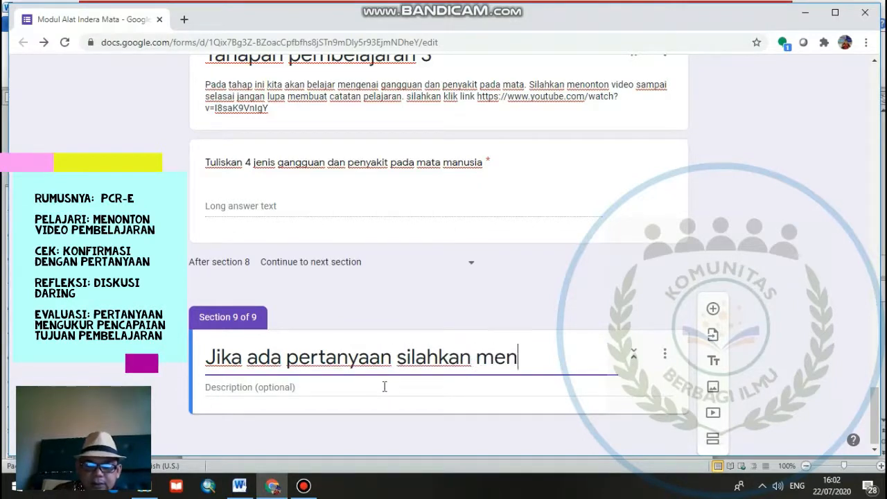
type("ulisak")
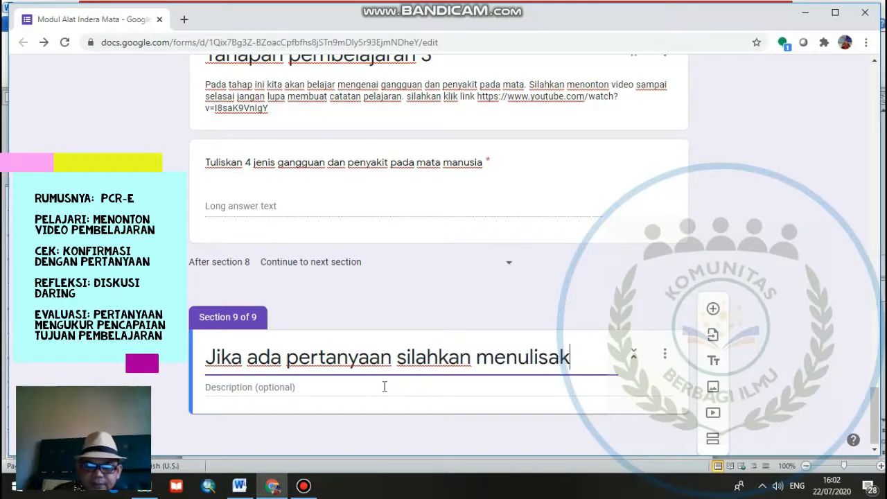
type("an pada wa")
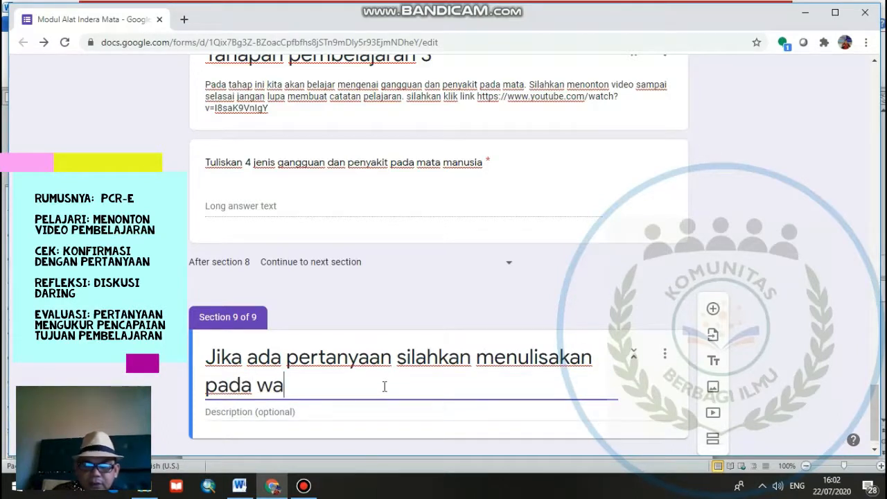
type(" group")
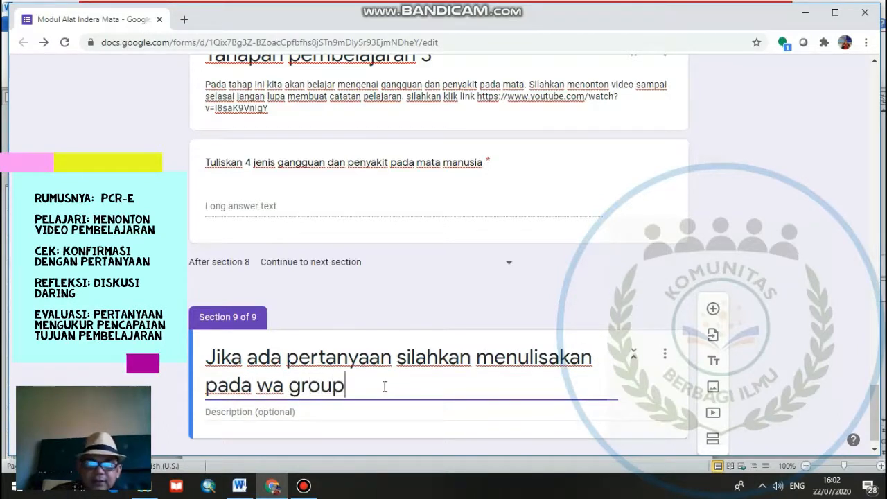
- Enter "link wa group." as the description of the new last section
left_click(363, 409)
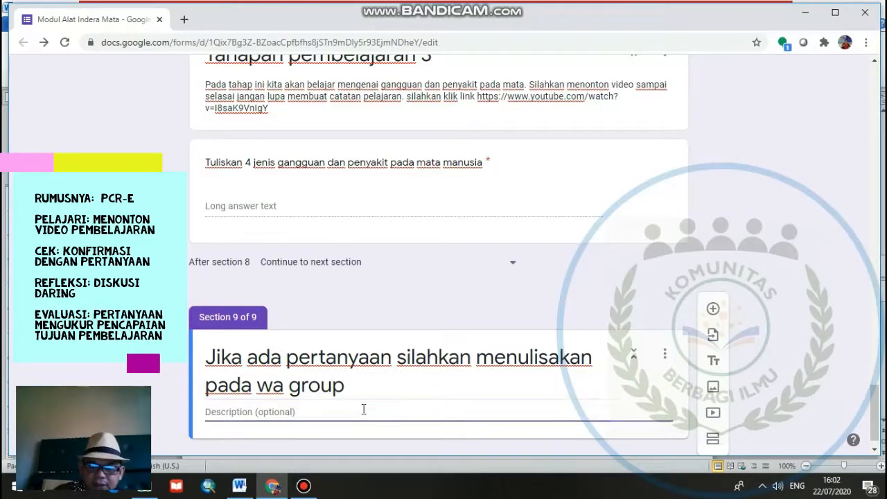
type("link wa gr")
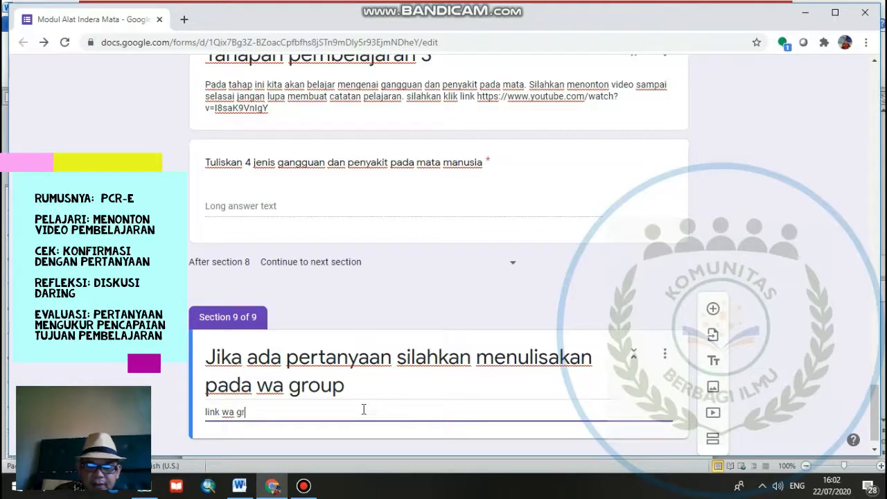
type("oup.")
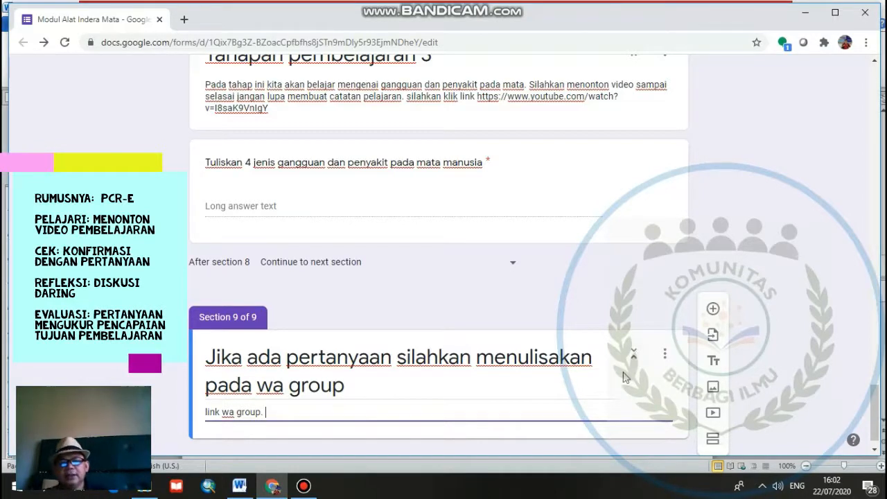
- Correct the misspelled word in the last section's title to "menuliskan"
scroll(623, 383, "down", 1)
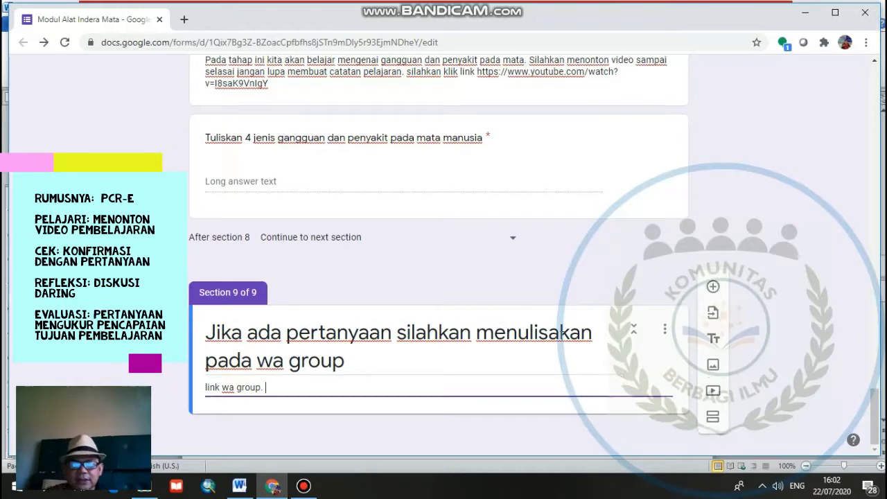
triple_click(557, 334)
left_click(558, 335)
key("BackSpace")
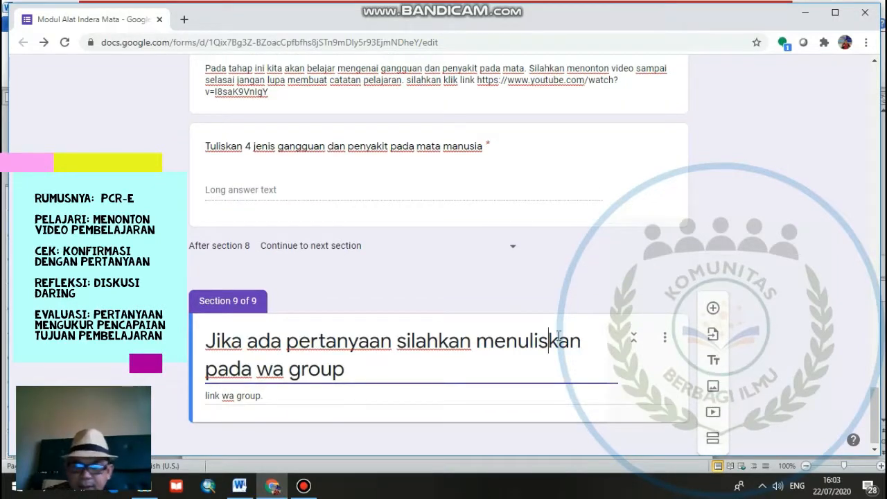
left_click(358, 379)
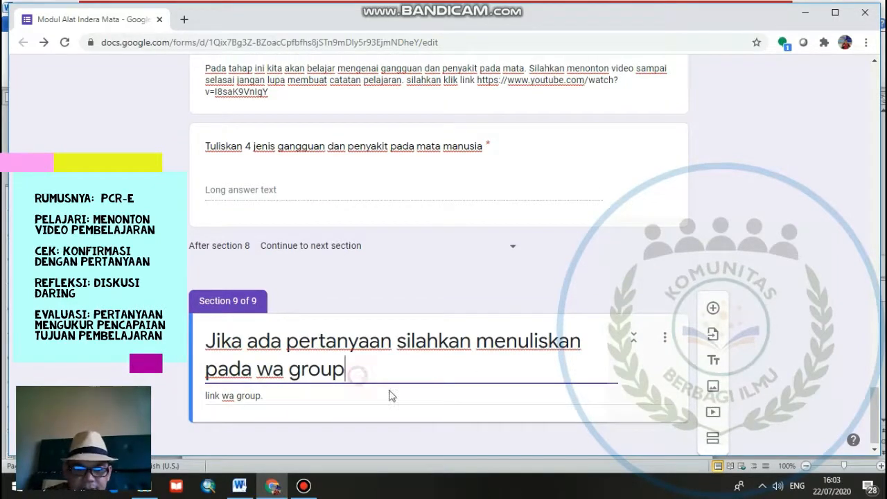
- Add a multiple-choice question "Apakah Anda sudah memahami materi pelajaran tentang alat indera mata" to the WhatsApp group section
left_click(714, 310)
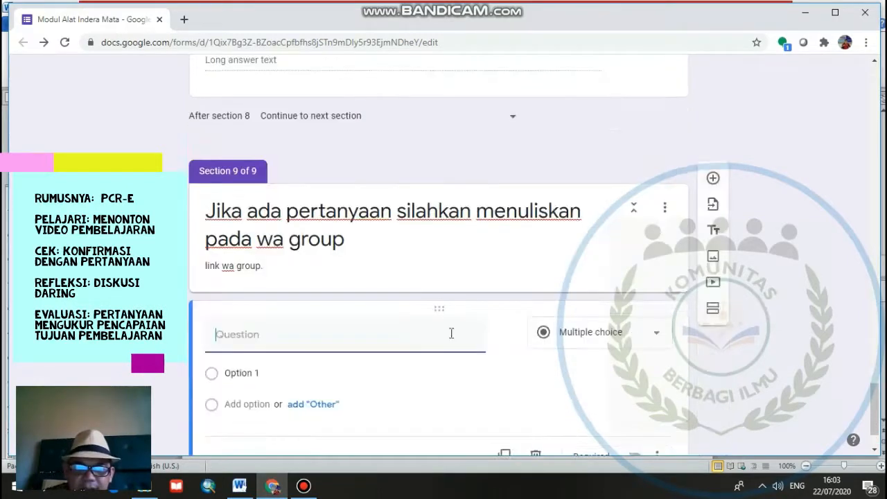
type("A")
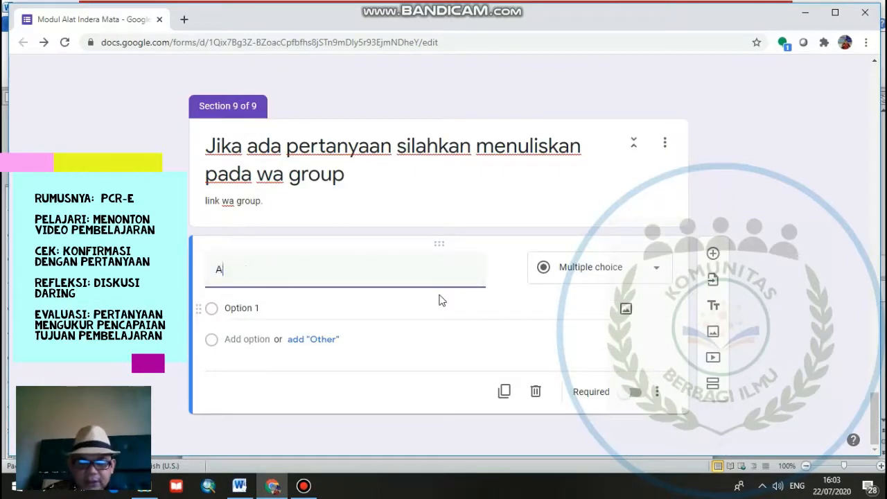
type("pakah ")
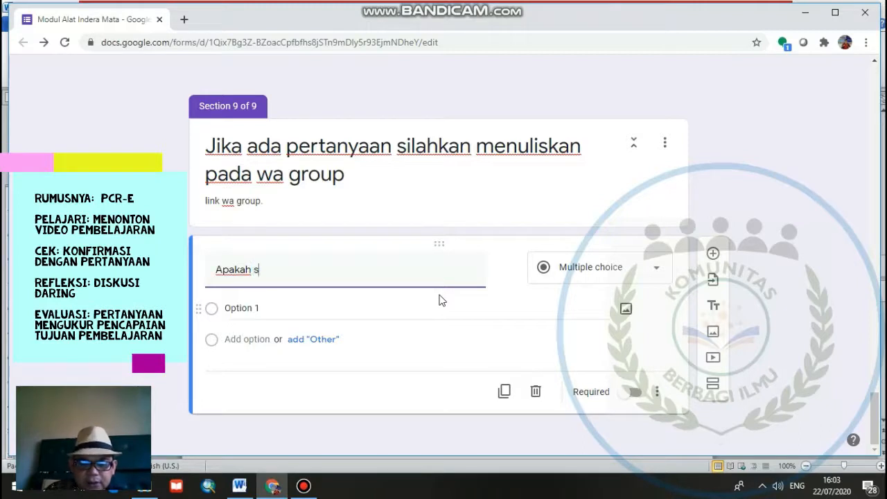
type("A")
type("a ")
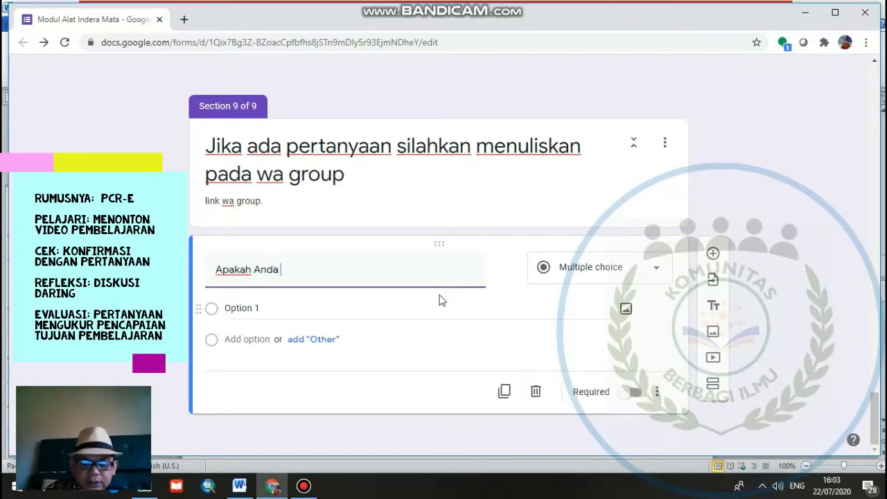
type("sudah mam")
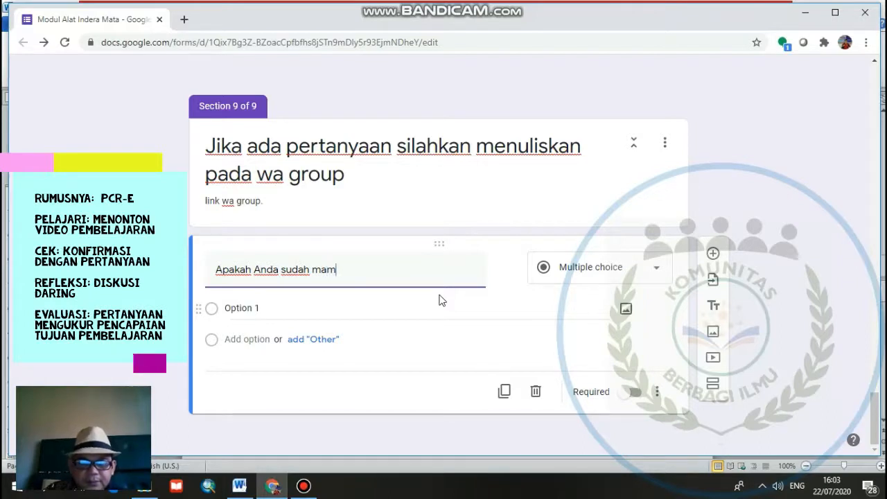
key("BackSpace")
key("BackSpace")
type("emaham")
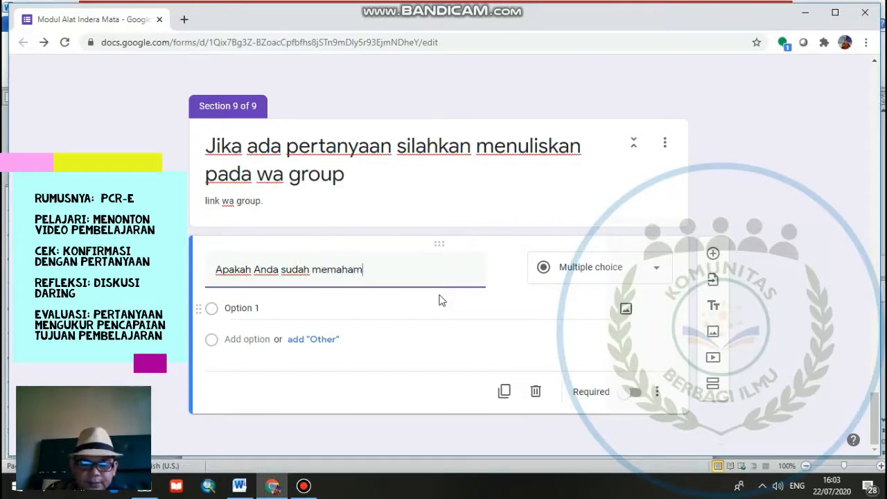
type("i materi")
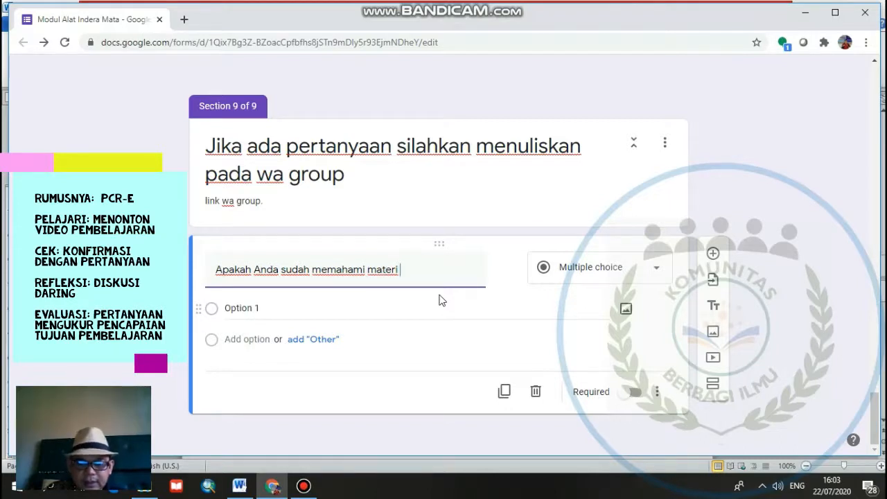
type(" pelajaran")
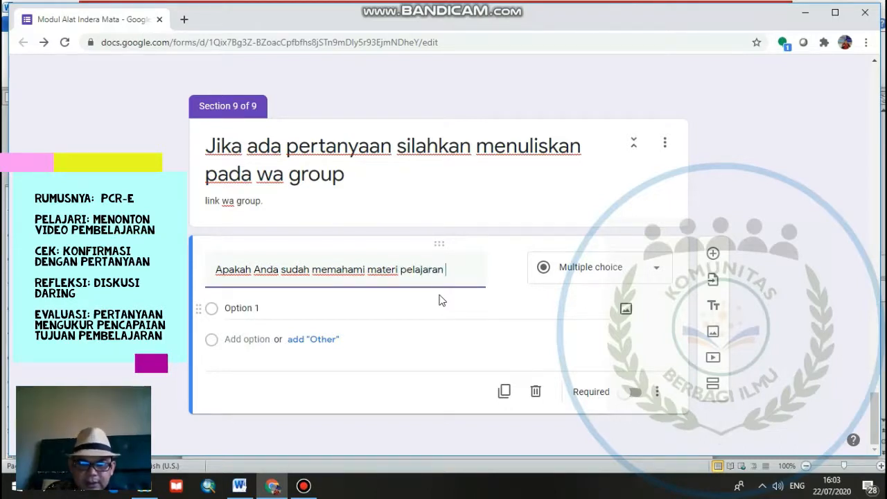
type(" tentang alat")
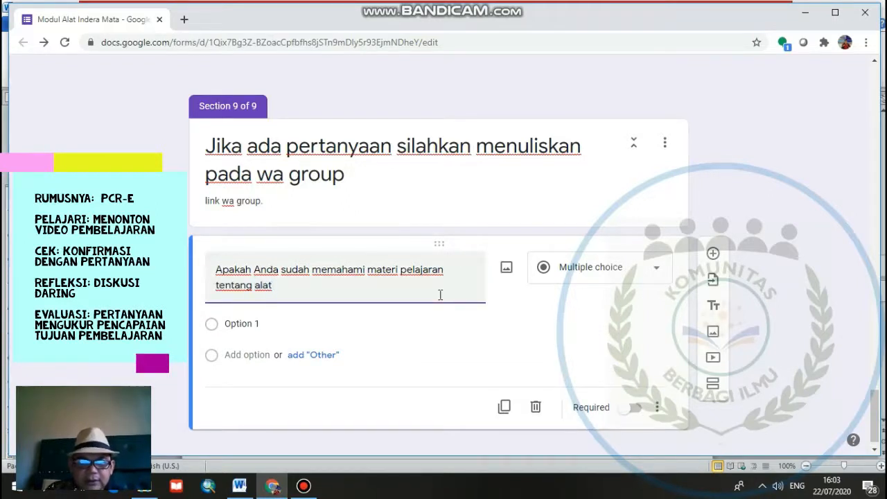
type(" indera")
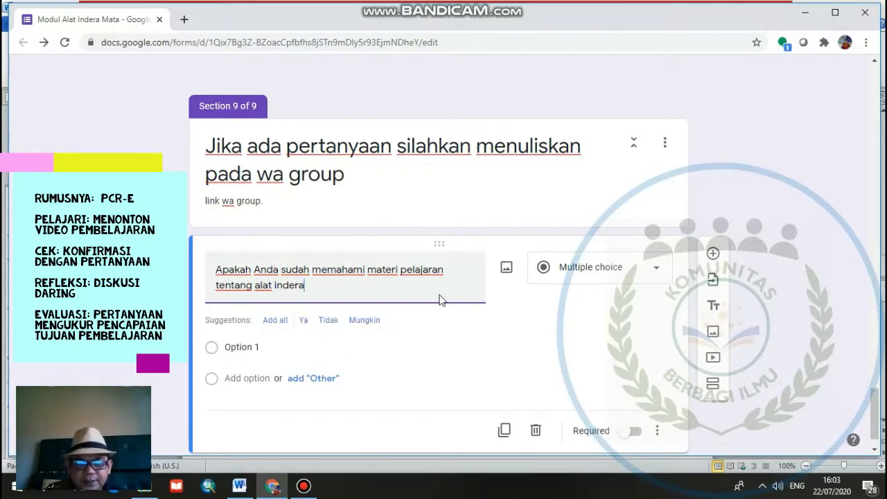
type(" mata")
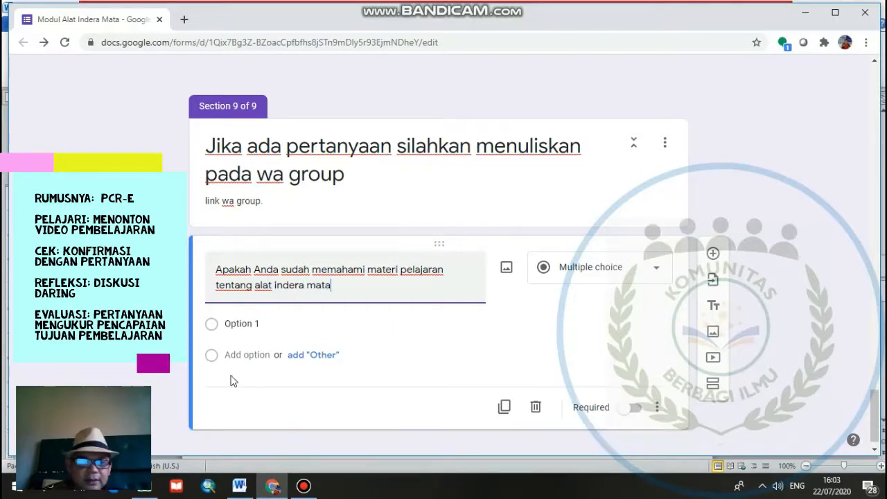
- Enter "ya" as the only answer option of the material comprehension question and make the question required
left_click(246, 347)
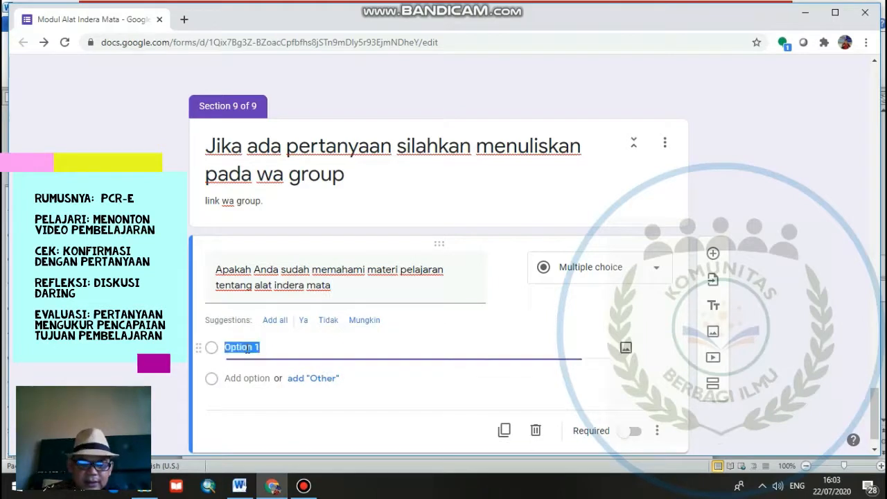
type("ya")
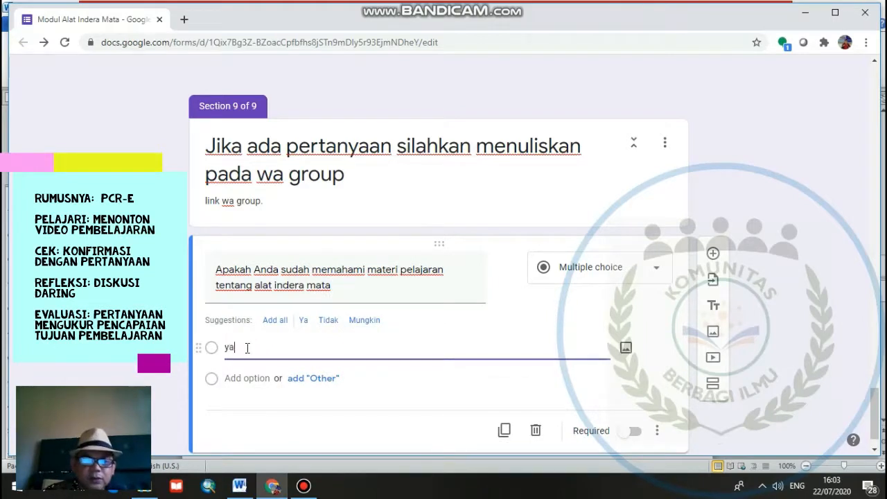
left_click(632, 430)
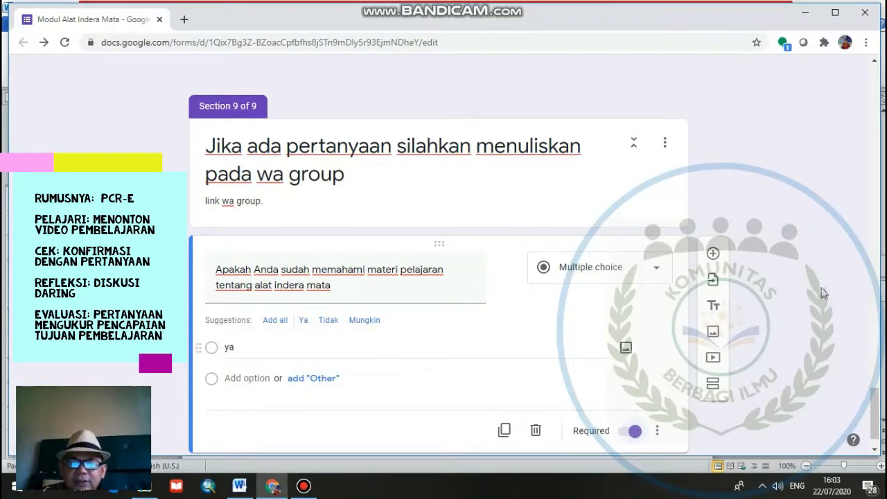
- Add a new section after the required comprehension question
left_click(718, 387)
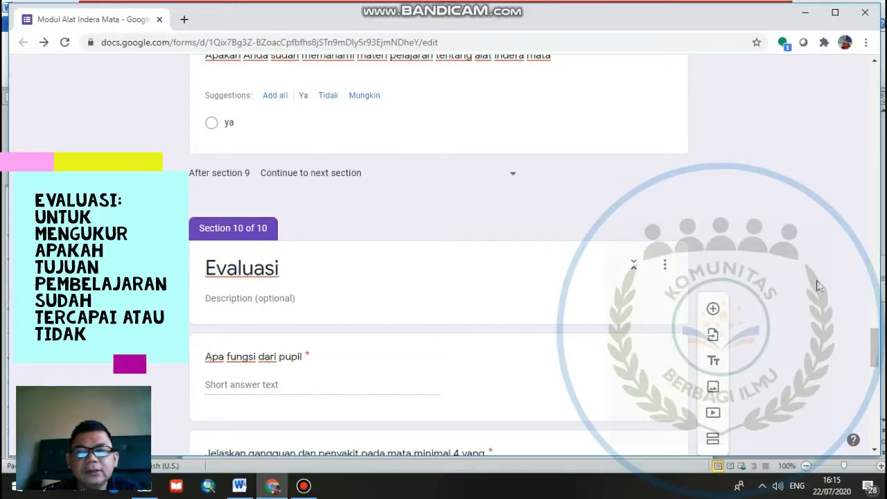
- Correct the eye disorders question in the Evaluasi section to read "Jelaskan gangguan dan penyakit pada mata minimal 4!"
scroll(879, 315, "up", 2)
left_click_drag(879, 316, 877, 154)
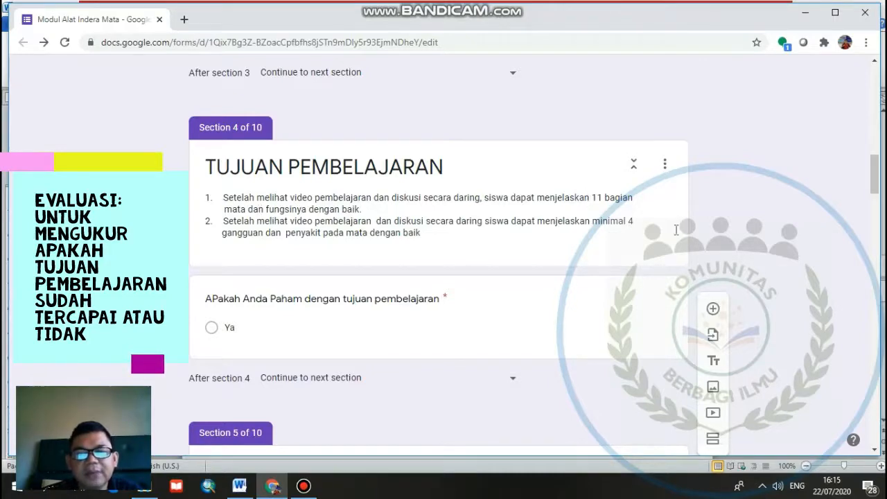
scroll(652, 284, "down", 5)
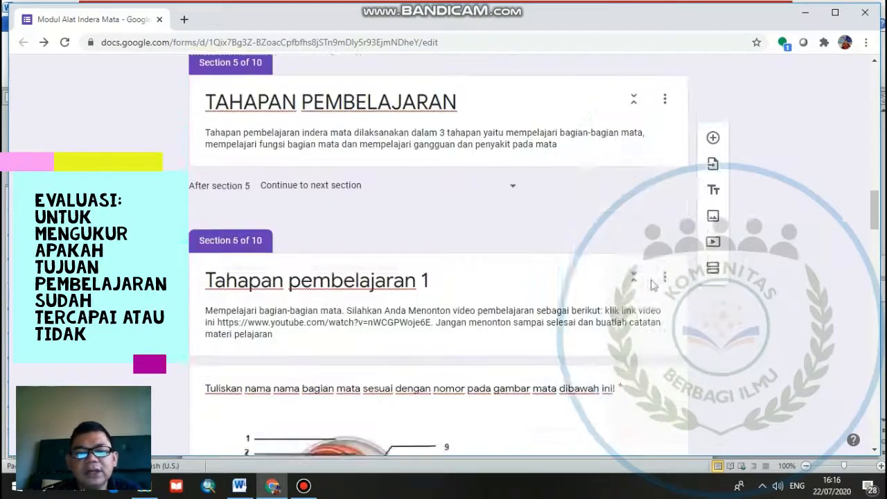
scroll(651, 285, "down", 10)
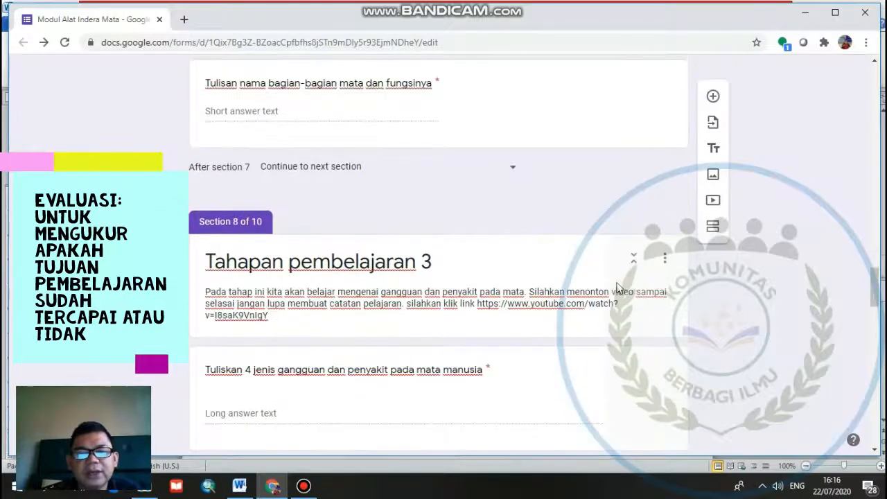
scroll(617, 286, "down", 10)
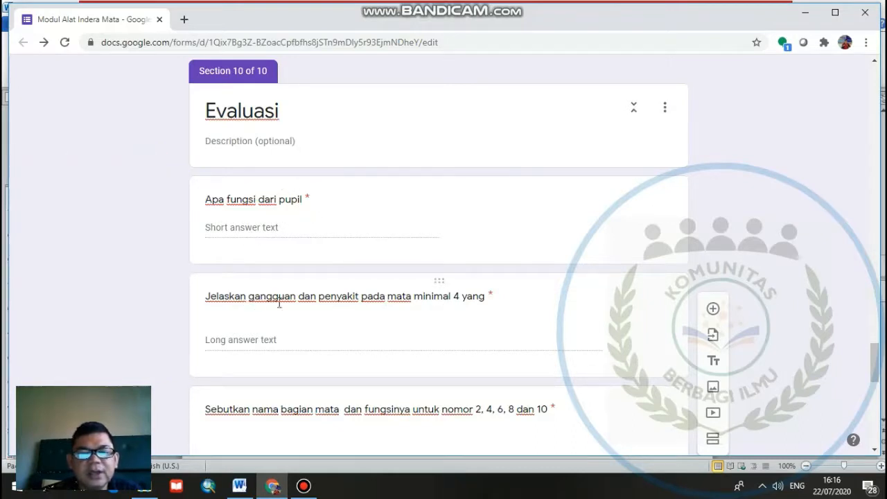
left_click(494, 307)
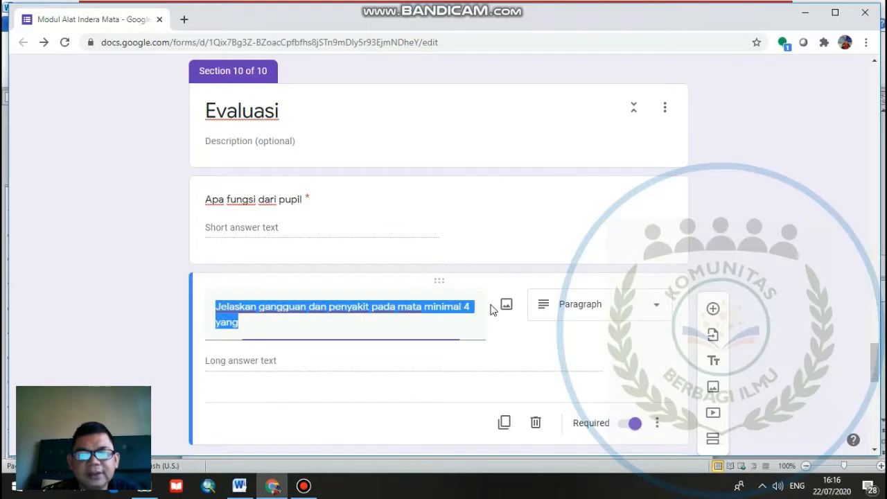
left_click(242, 322)
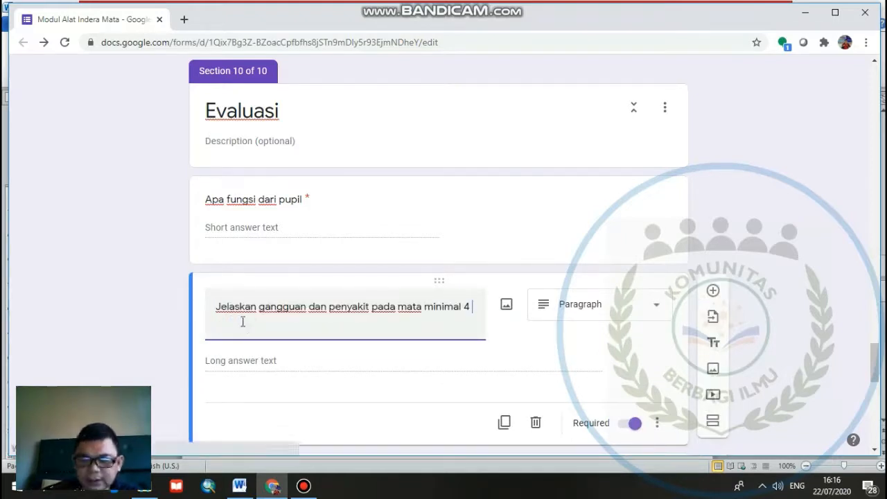
key("BackSpace")
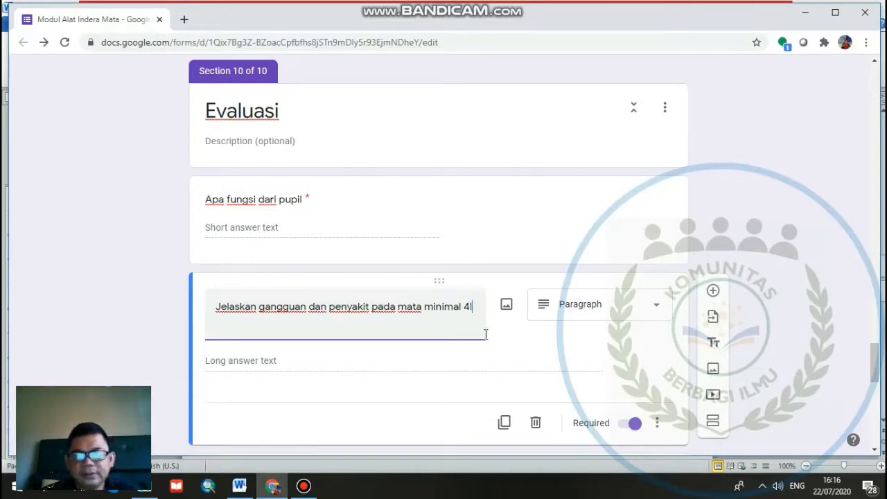
left_click(493, 358)
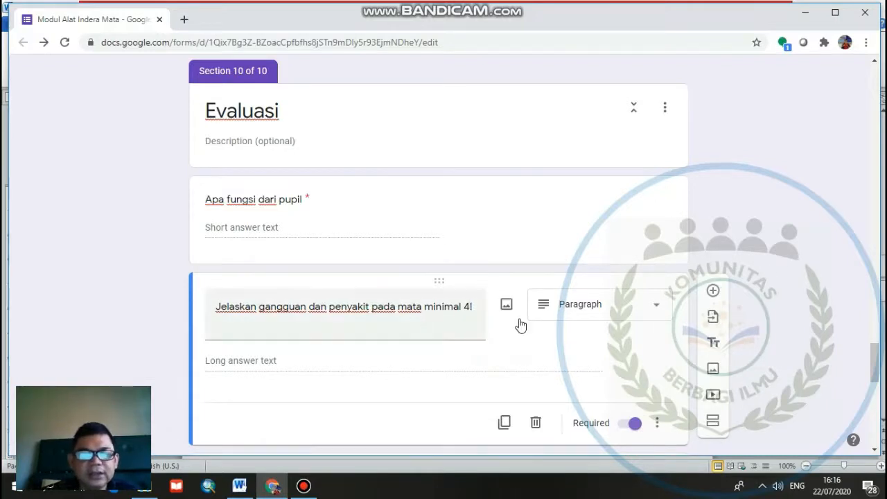
- Review the learning objectives in section 4 against the Evaluasi questions about the numbered eye parts and their functions
scroll(565, 202, "up", 5)
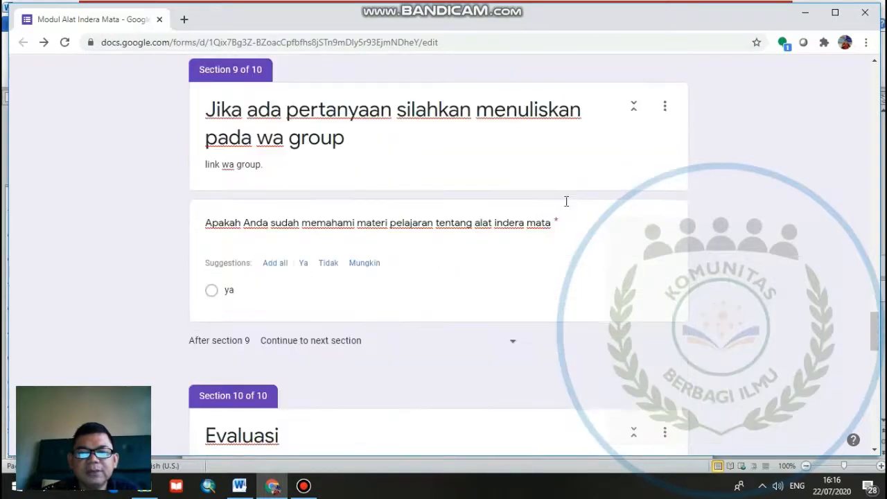
scroll(565, 203, "up", 13)
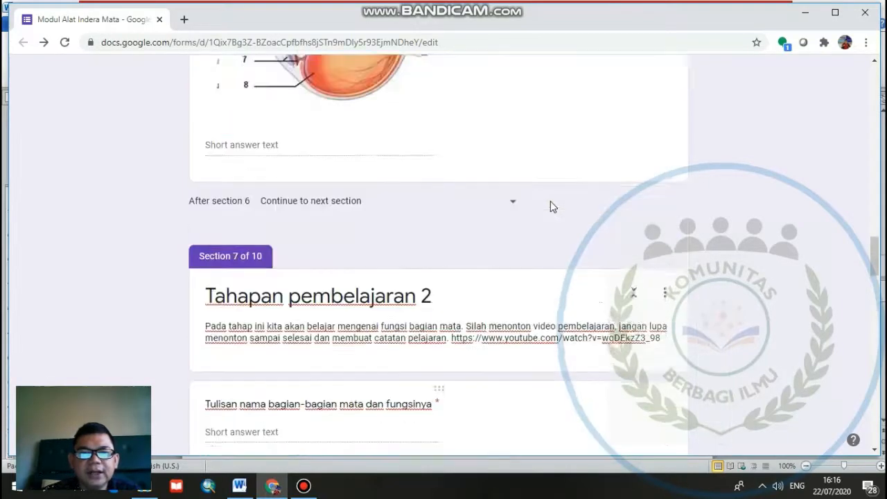
scroll(550, 206, "up", 10)
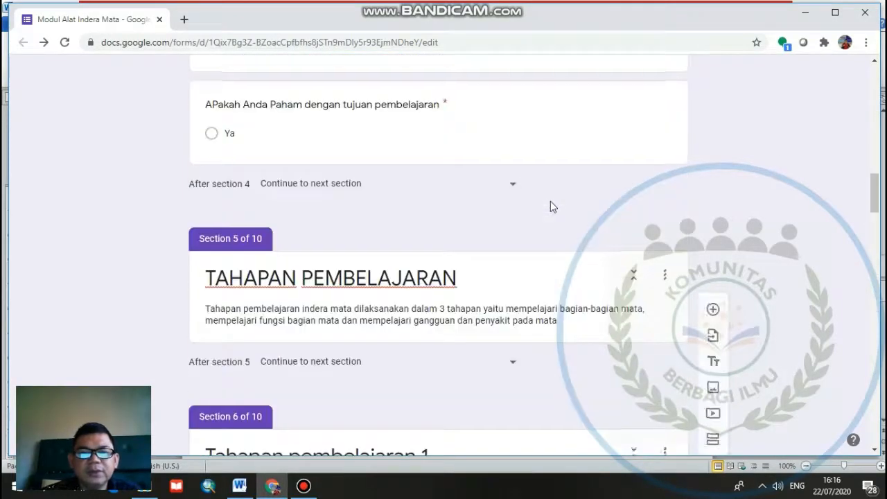
scroll(551, 206, "up", 3)
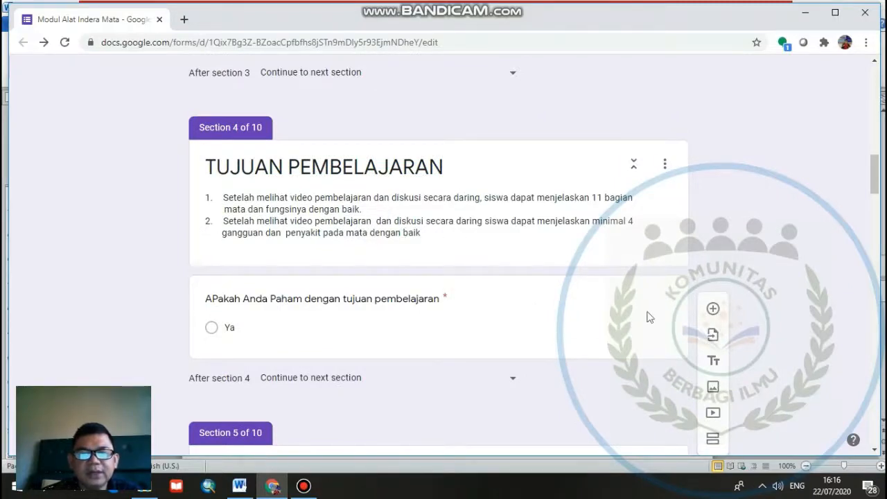
scroll(523, 319, "down", 6)
scroll(522, 322, "down", 15)
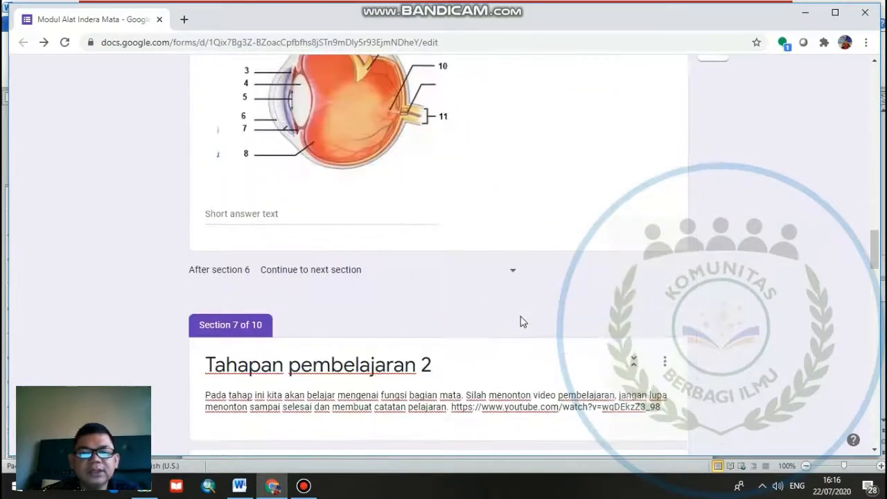
scroll(522, 322, "down", 12)
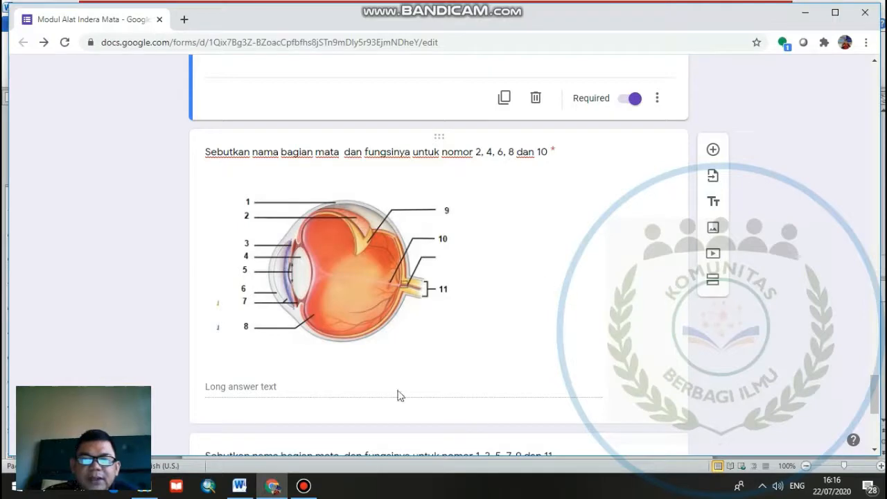
scroll(374, 352, "down", 3)
left_click(292, 283)
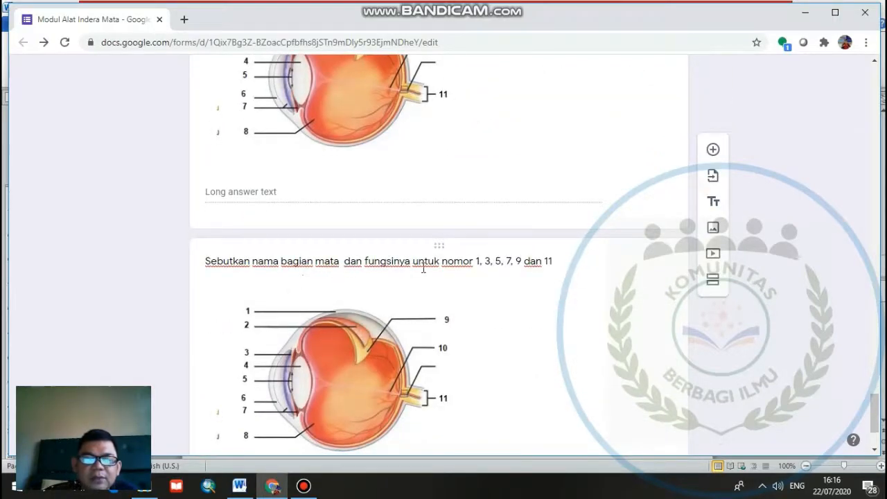
scroll(432, 412, "down", 1)
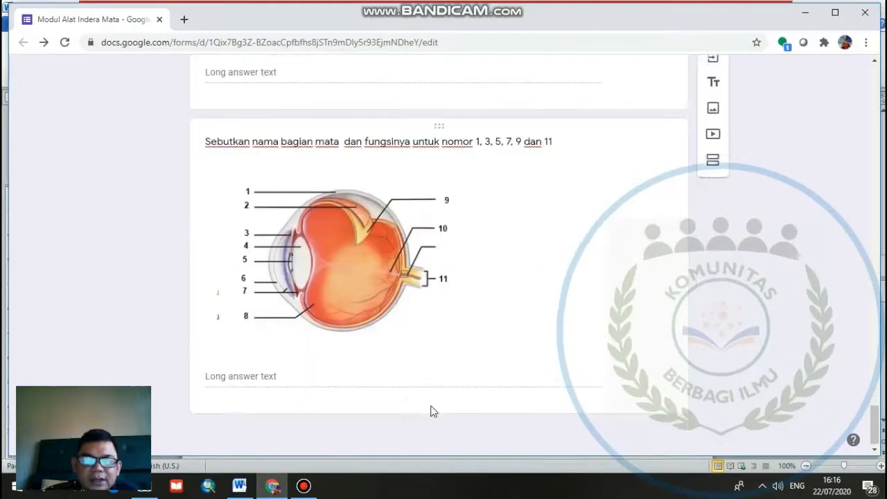
scroll(490, 241, "up", 3)
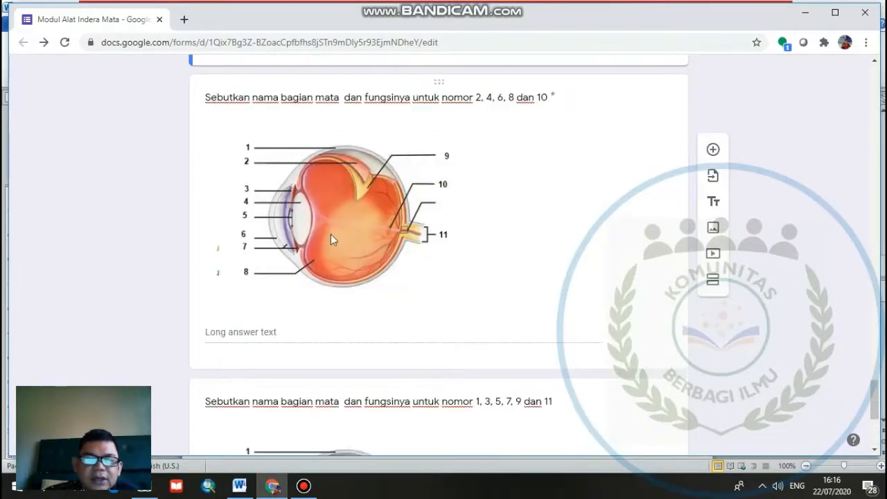
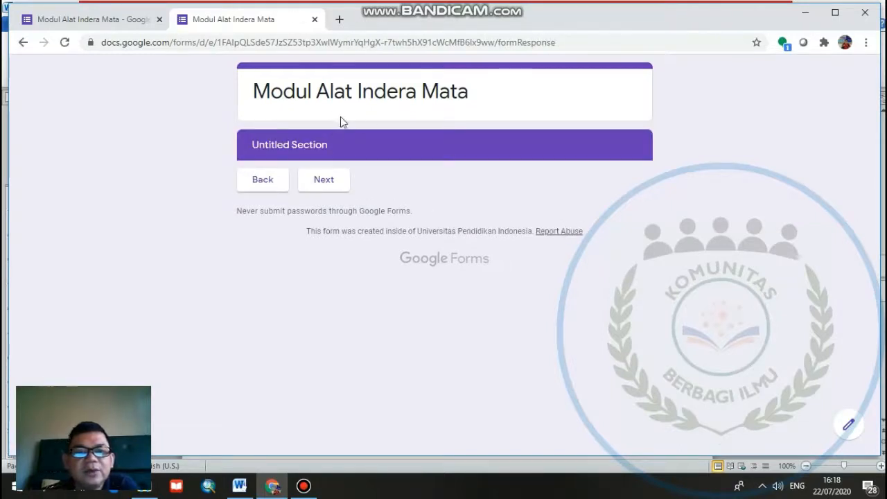
- Fill in the Identitas Siswa section with the student's name, No Absen 3 and Kelas VIII C, and continue to the learning objectives
left_click(334, 184)
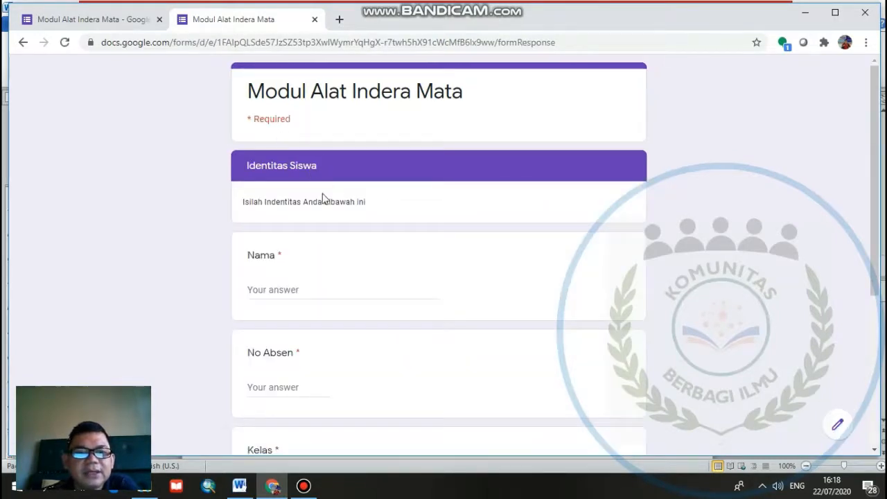
left_click(302, 288)
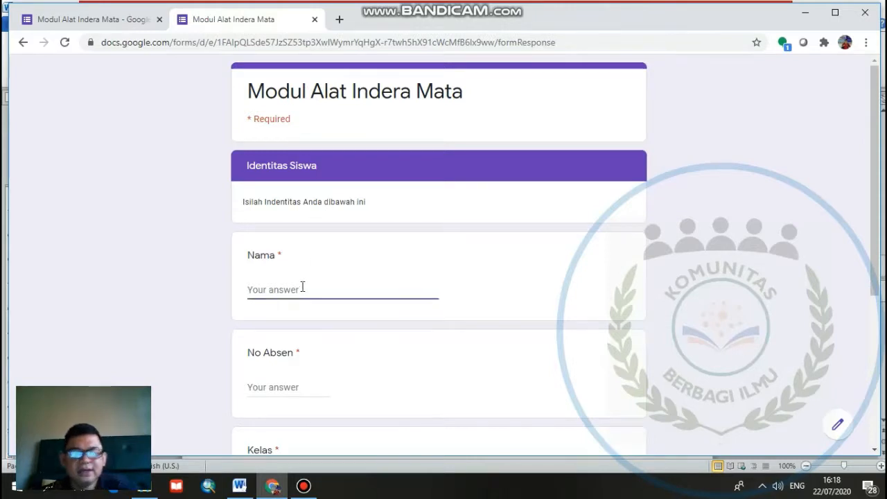
type("Wahyu")
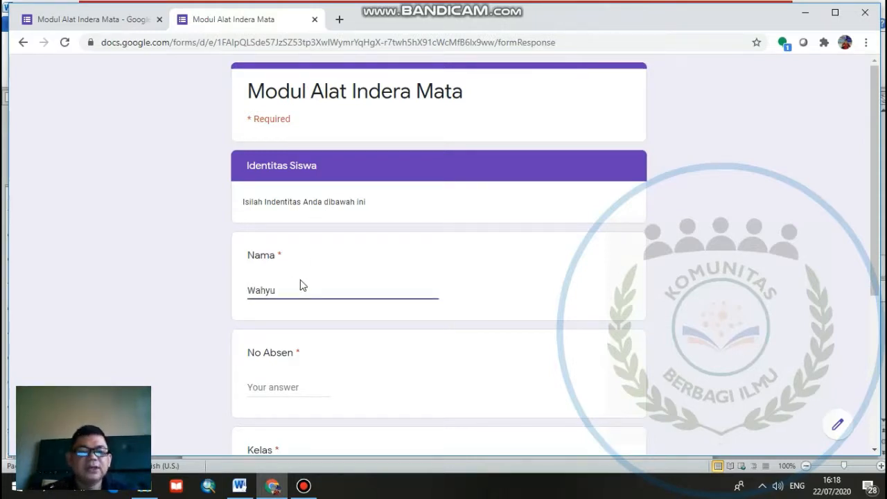
left_click(296, 386)
type("3")
scroll(308, 384, "down", 4)
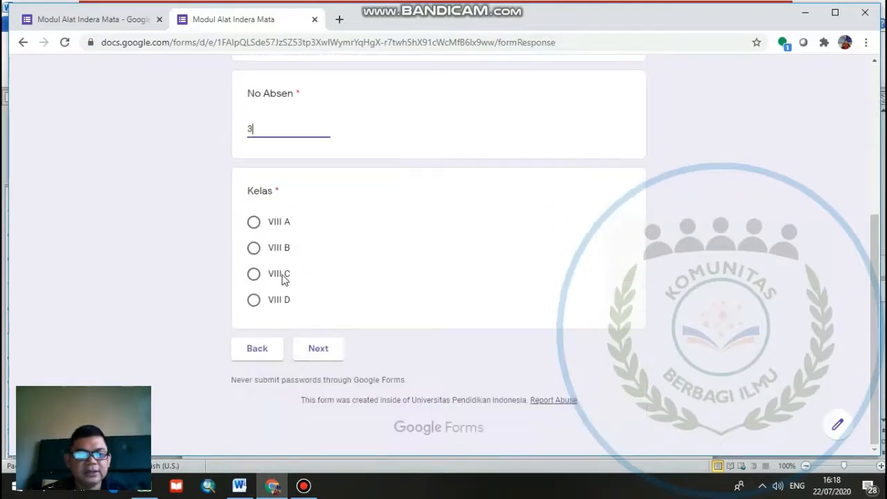
left_click(257, 275)
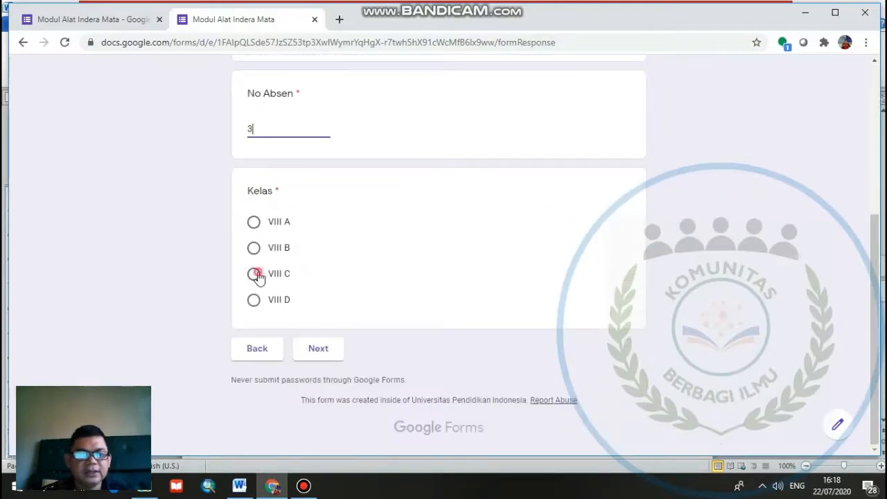
left_click(325, 345)
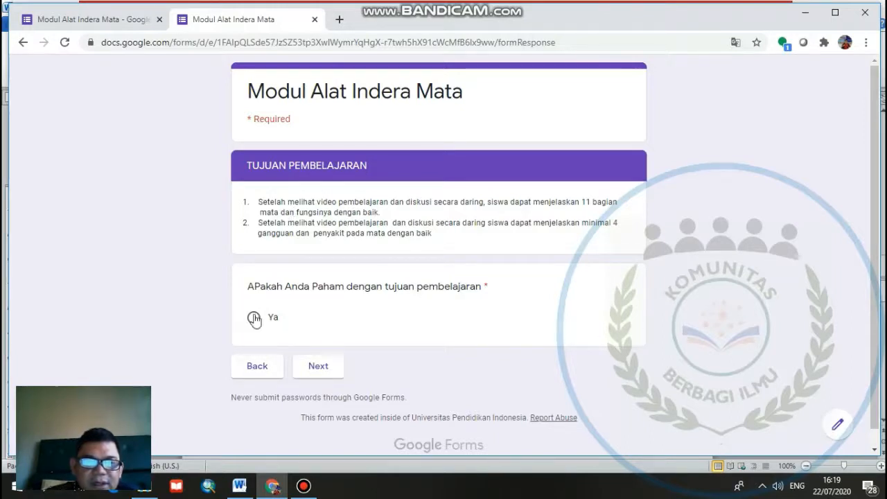
- Confirm understanding of the learning objectives with "Ya" and continue past the Tahapan Pembelajaran overview to stage 1
left_click(335, 368)
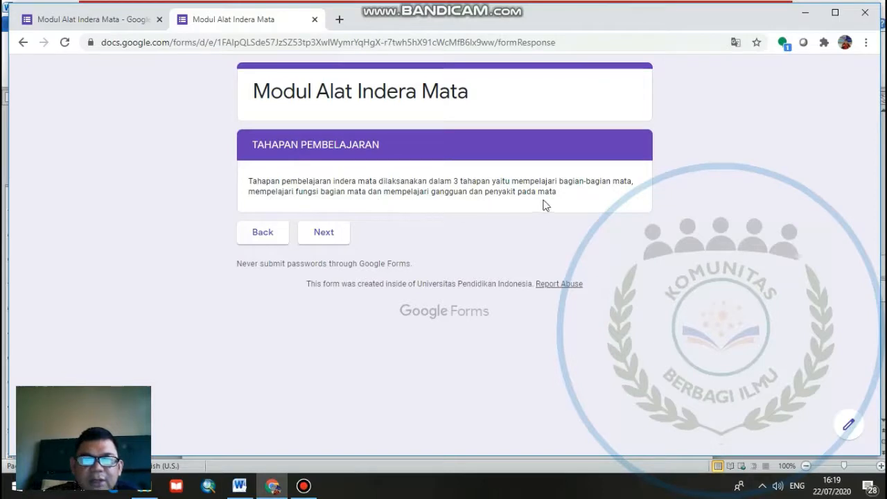
left_click(319, 232)
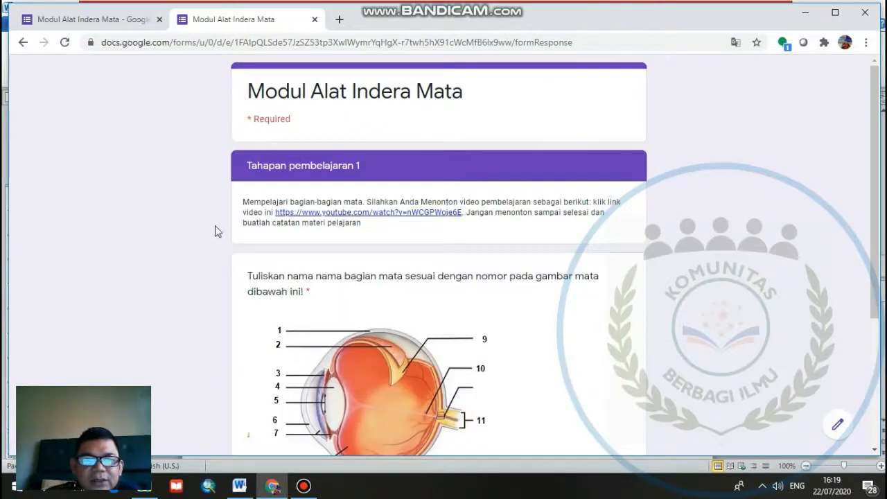
- View the linked YouTube video of Tahapan pembelajaran 1 and return to the form
scroll(548, 284, "down", 3)
scroll(547, 285, "up", 1)
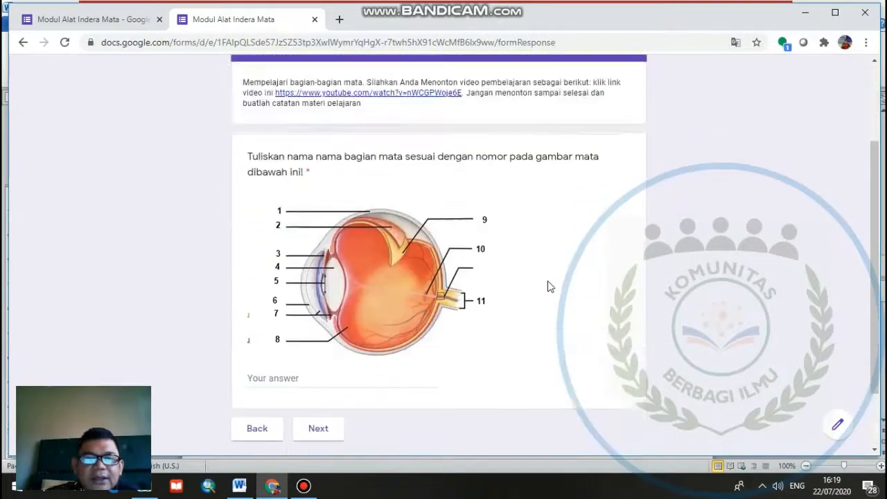
scroll(547, 286, "up", 1)
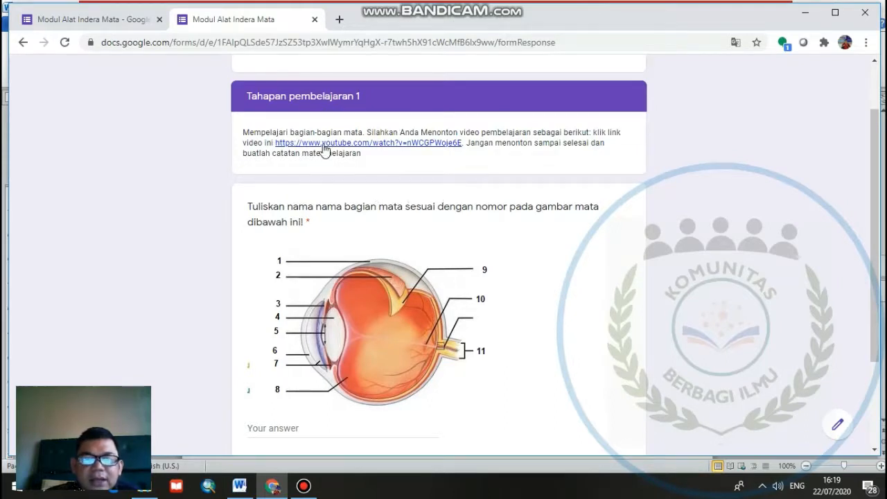
left_click(369, 144)
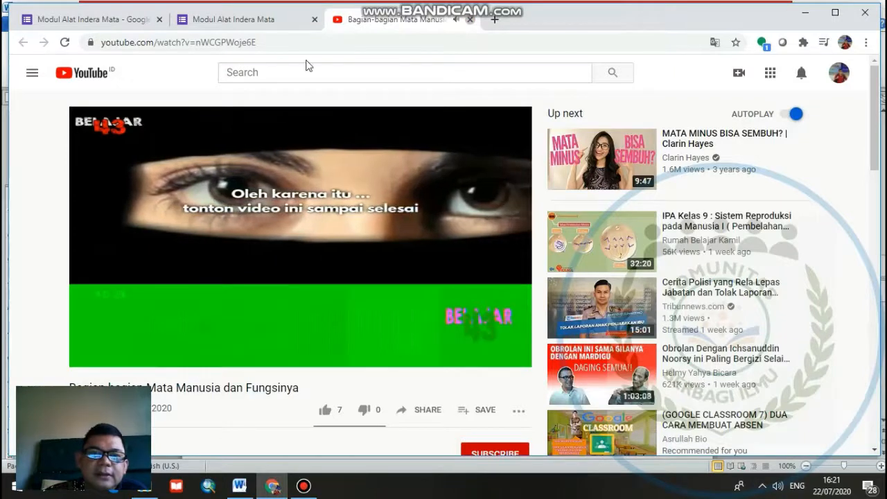
left_click(469, 20)
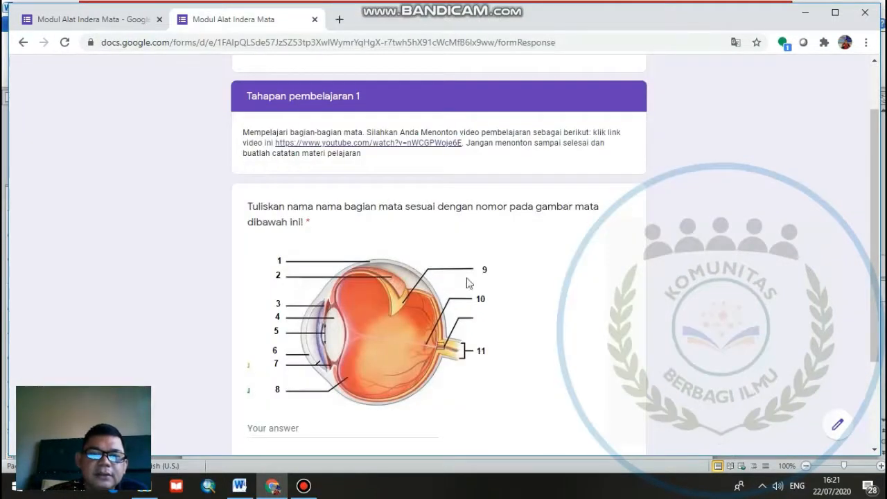
- Answer the numbered eye parts question with "1 . s...2 d...3..." and continue to Tahapan pembelajaran 2
scroll(455, 335, "down", 1)
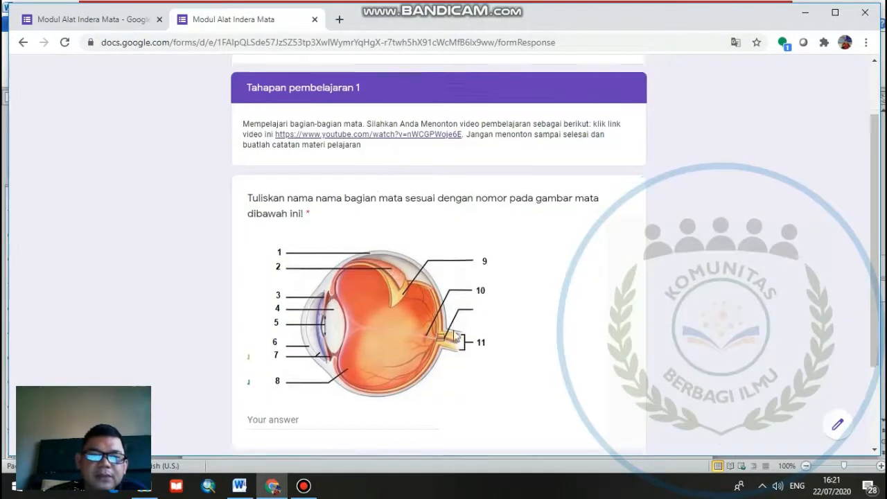
scroll(456, 335, "down", 2)
left_click(338, 304)
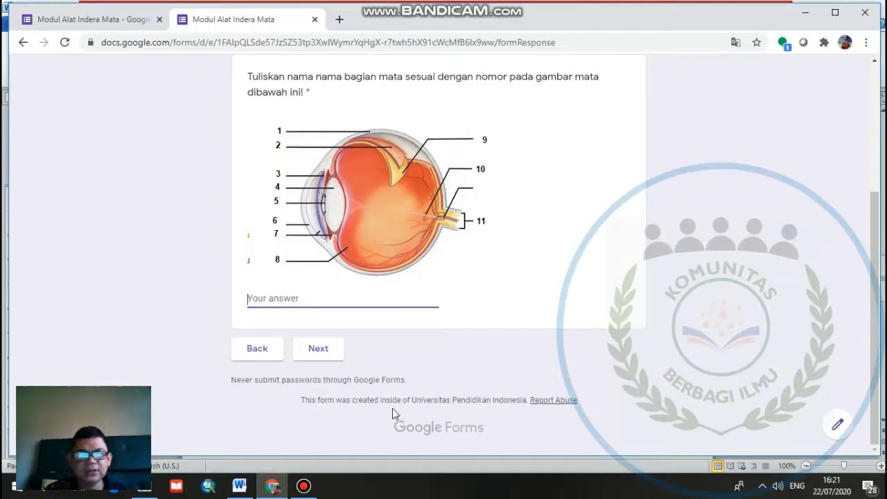
type("1 ")
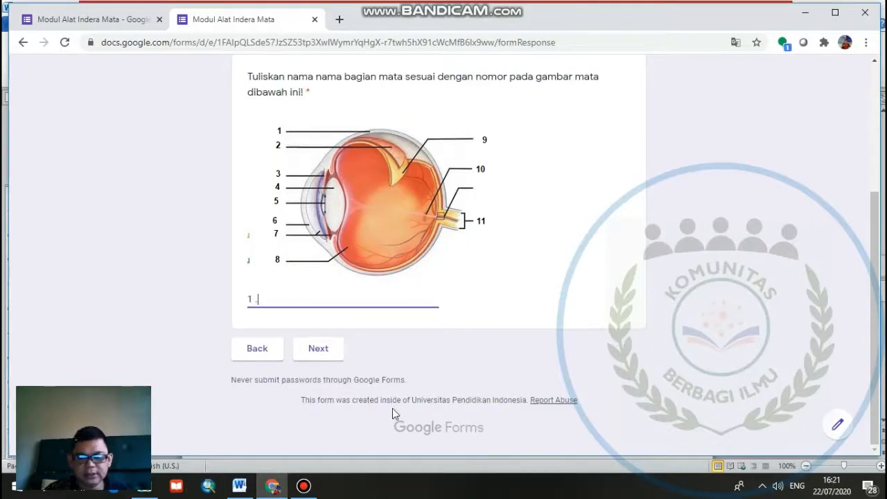
type(". s.")
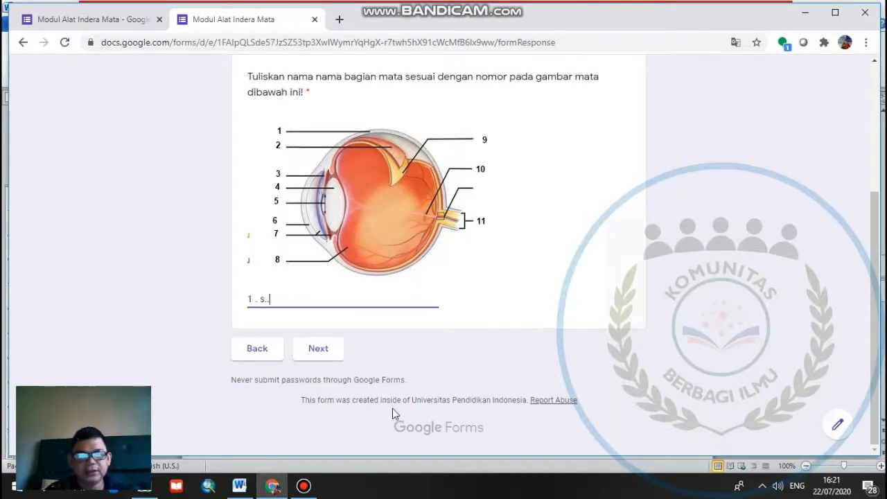
type("..2 d")
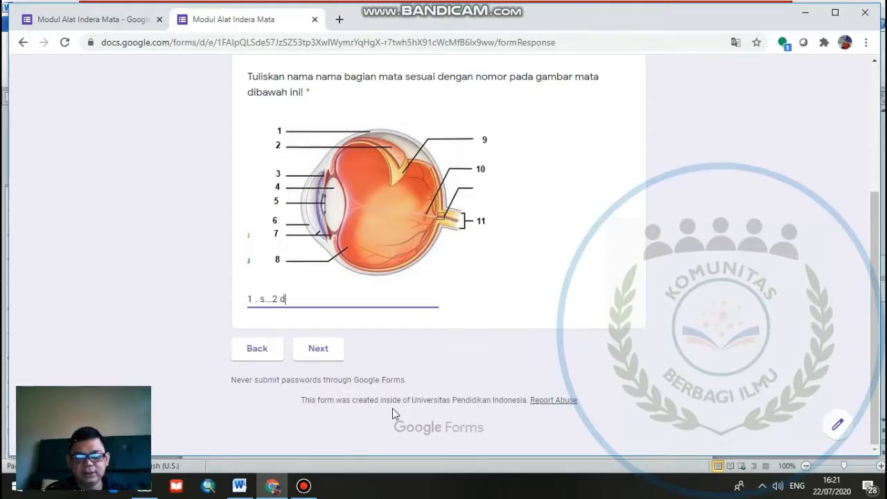
type("...3...")
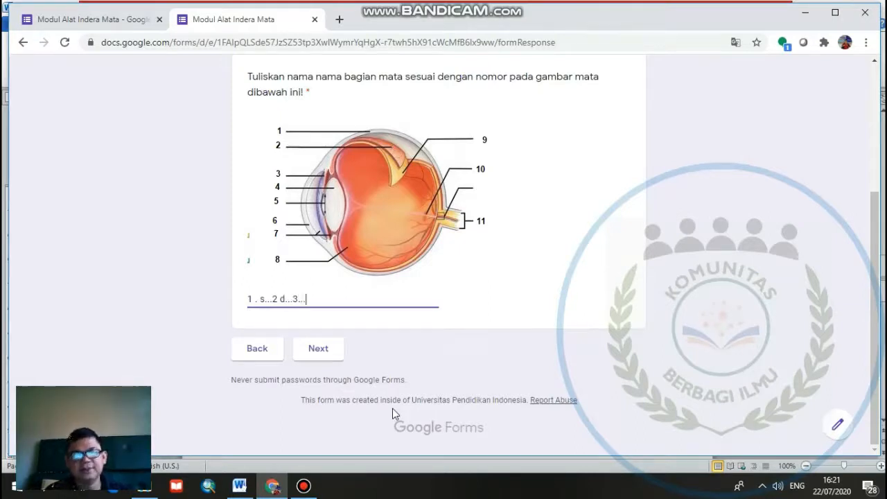
left_click(319, 349)
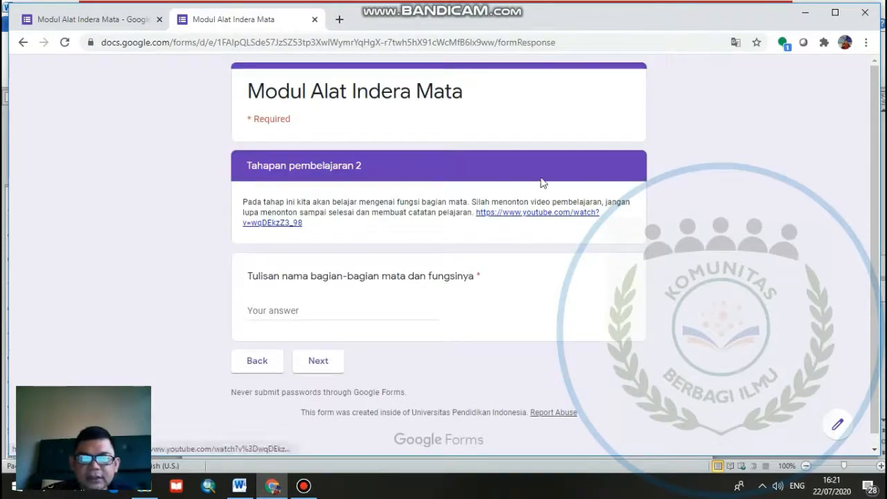
- Answer the question on eye parts and their functions with "bagian a fungsinya adalah..." and continue to Tahapan pembelajaran 3
left_click(374, 314)
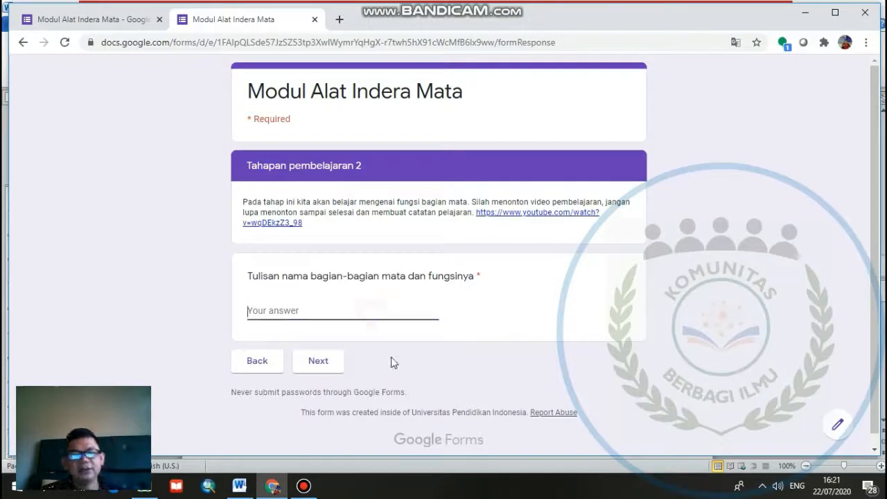
type("b")
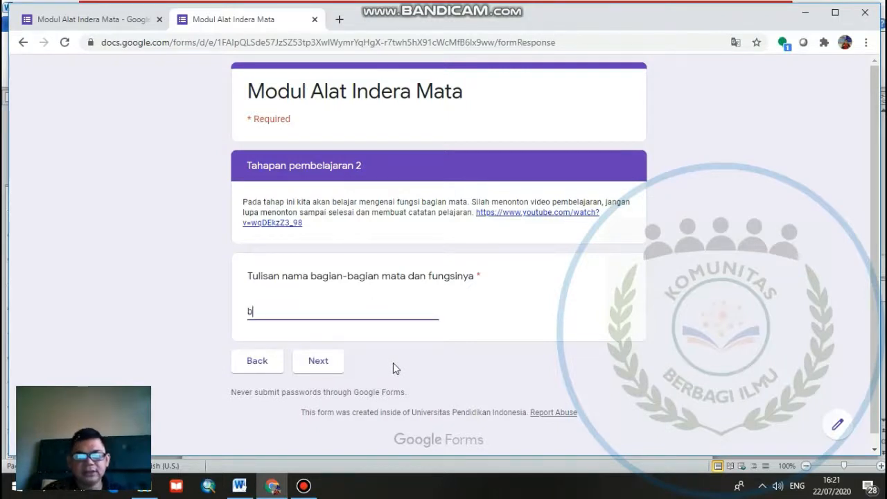
type("agian a ")
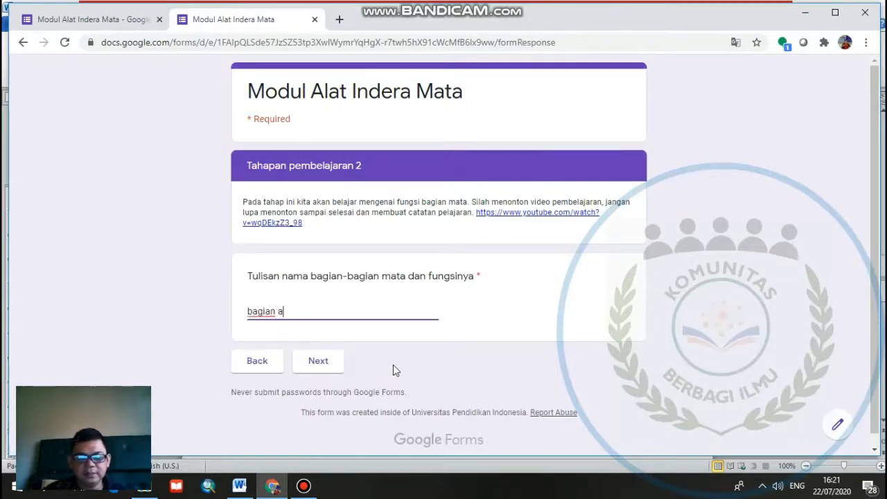
type("fungsiny")
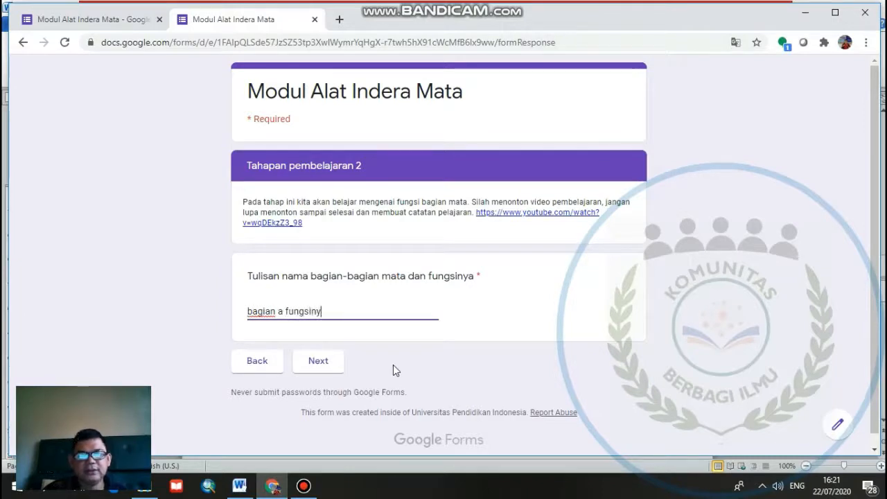
type("a adalah.")
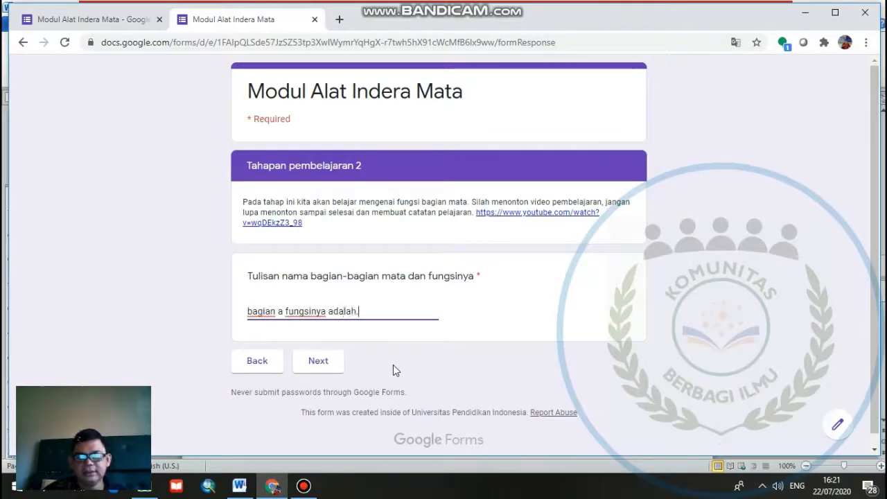
type("...")
left_click(319, 361)
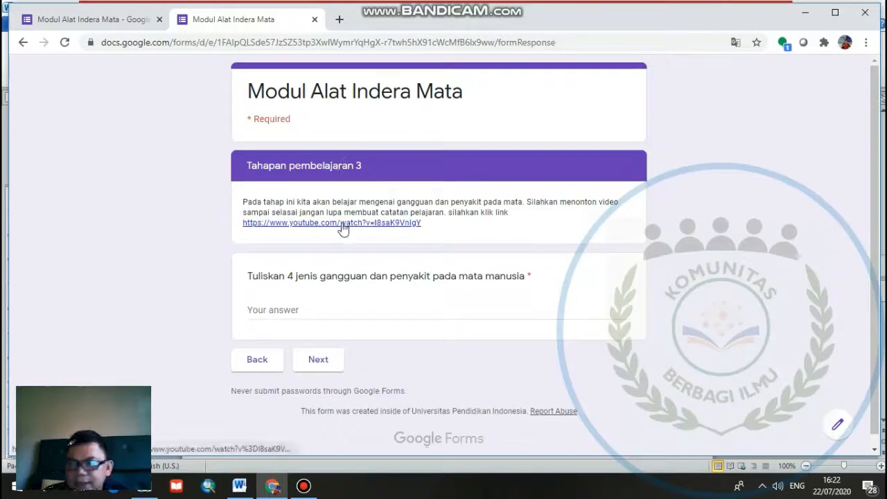
- Answer the question on four eye disorders with "buta warna, miopia..." and continue to the WhatsApp group section
left_click(309, 311)
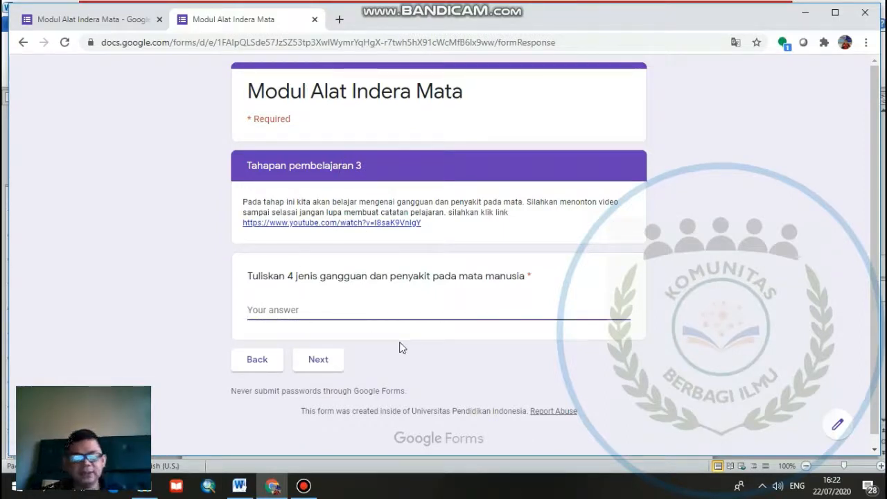
type("buta war")
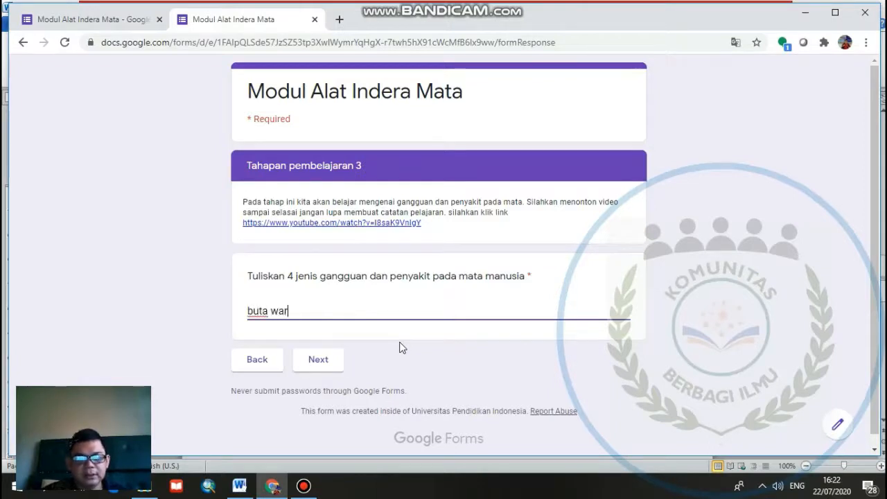
type("na, m")
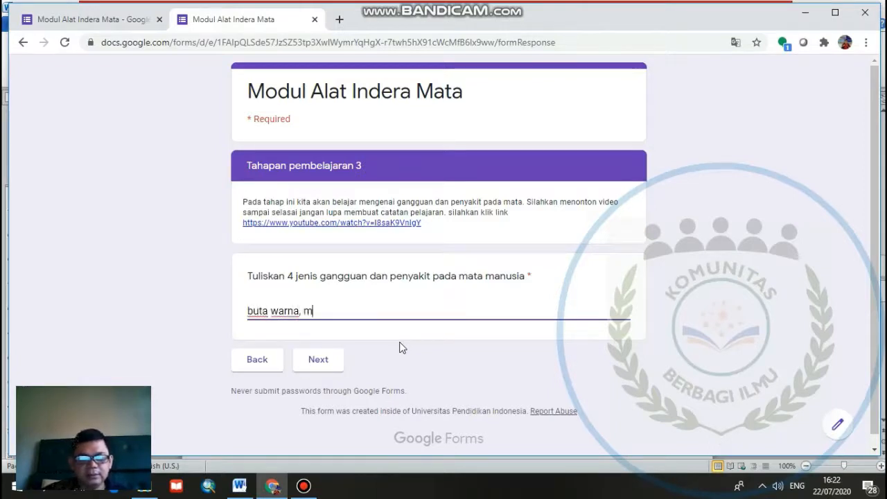
type("iopia.")
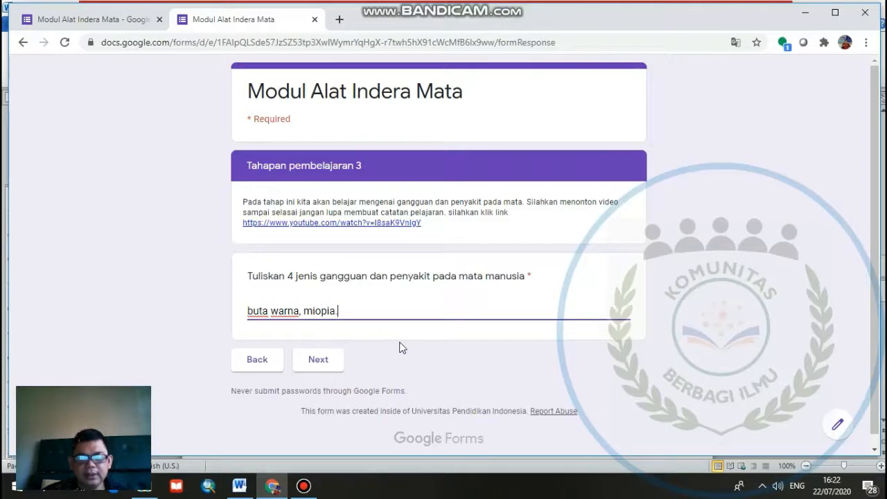
type("...")
left_click(489, 379)
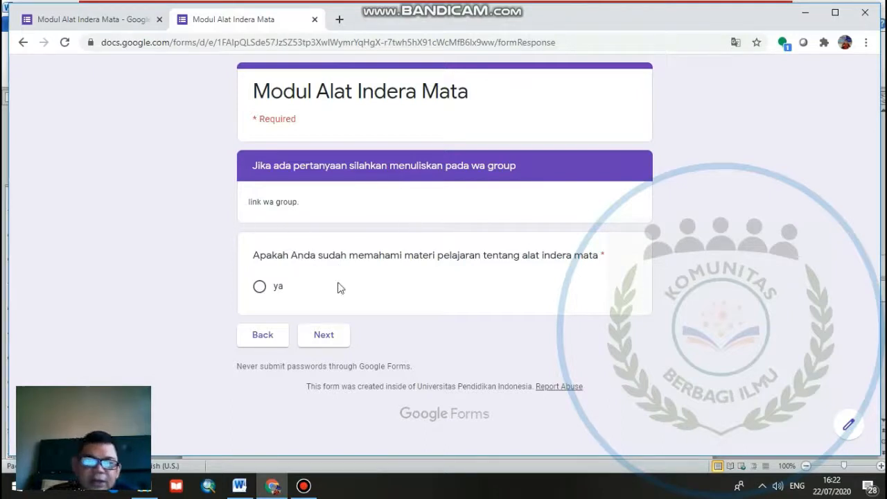
- Proceed past the material comprehension question to Evaluasi and answer the pupil function question with "diafgrama"
left_click(332, 336)
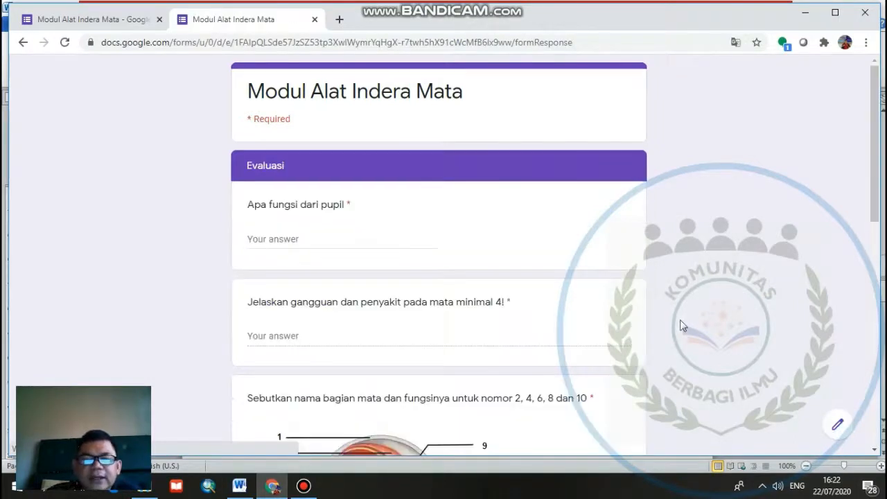
left_click(298, 240)
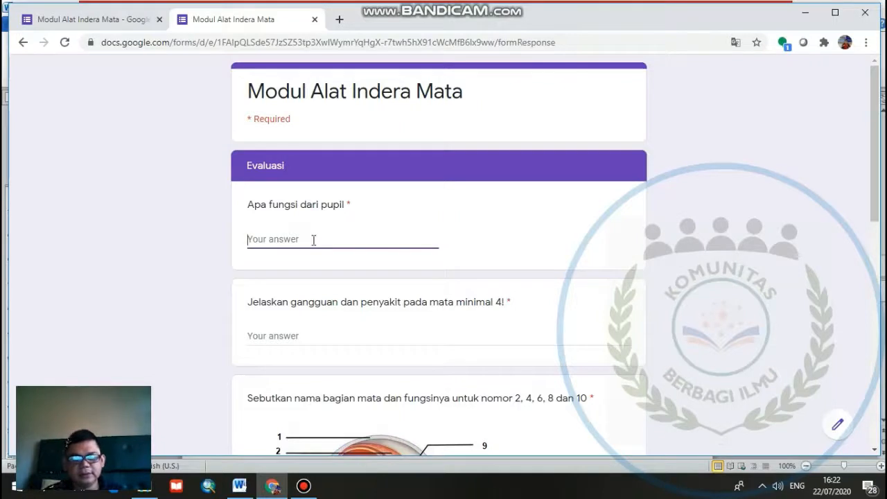
type("diafgram")
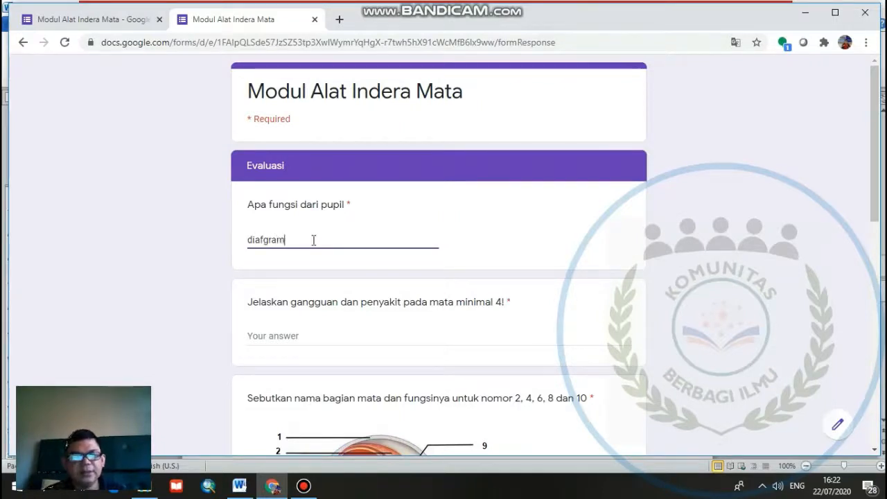
type("a")
- Answer the evaluation question on at least four eye disorders and diseases with "buta warna miopia, hipermtropia"
left_click(356, 332)
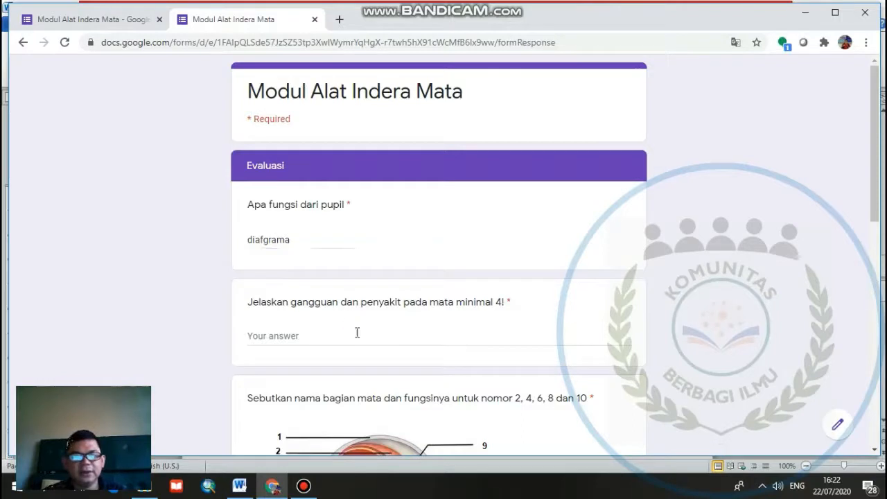
type("bu")
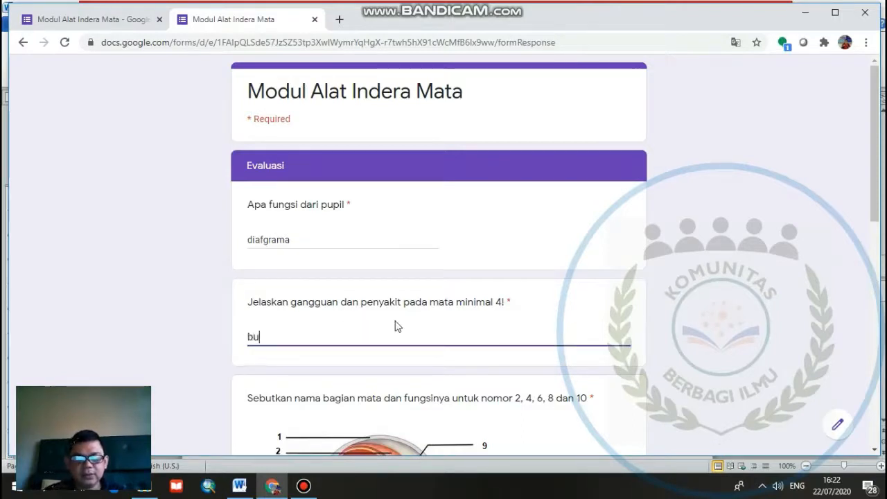
type("ta warna miop")
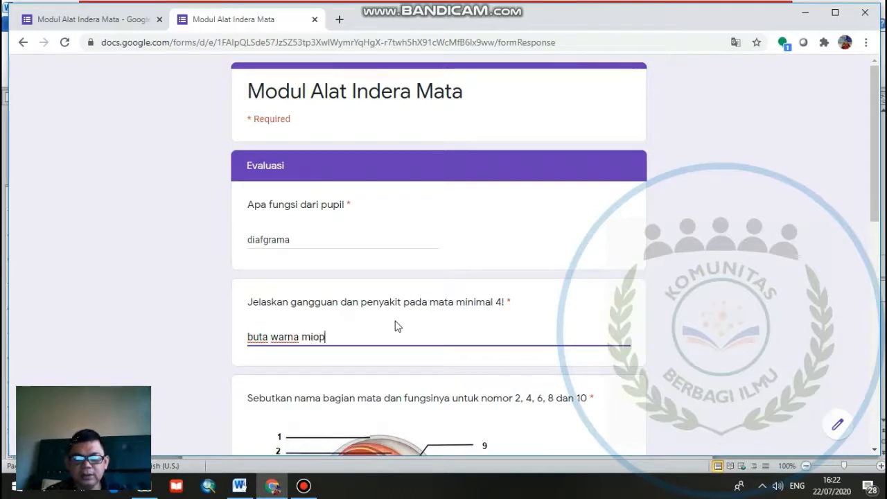
type("ia, h")
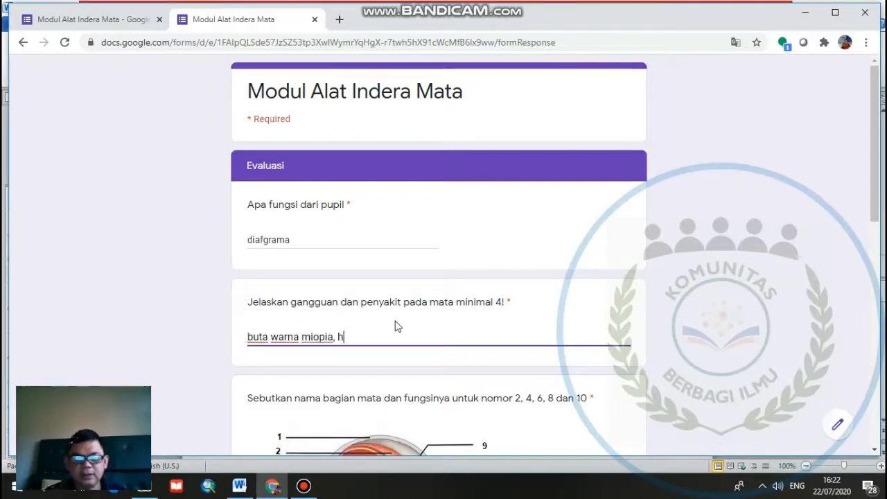
type("ipr")
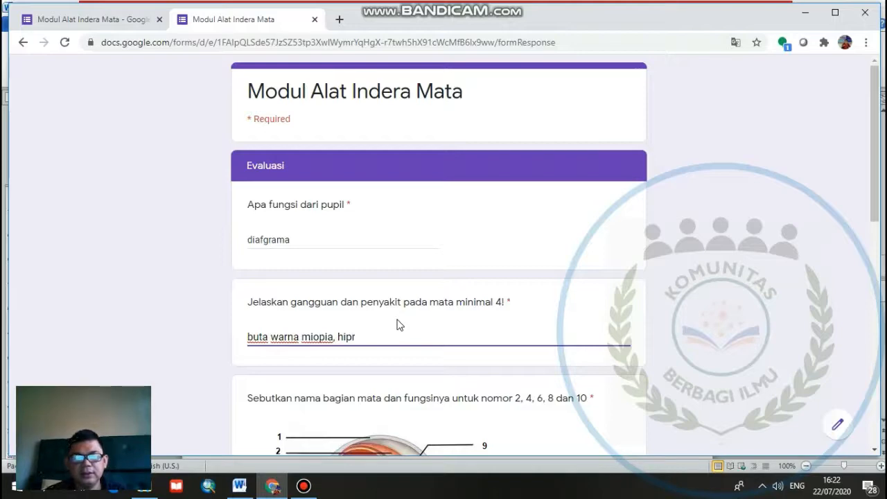
key("BackSpace")
type("erm")
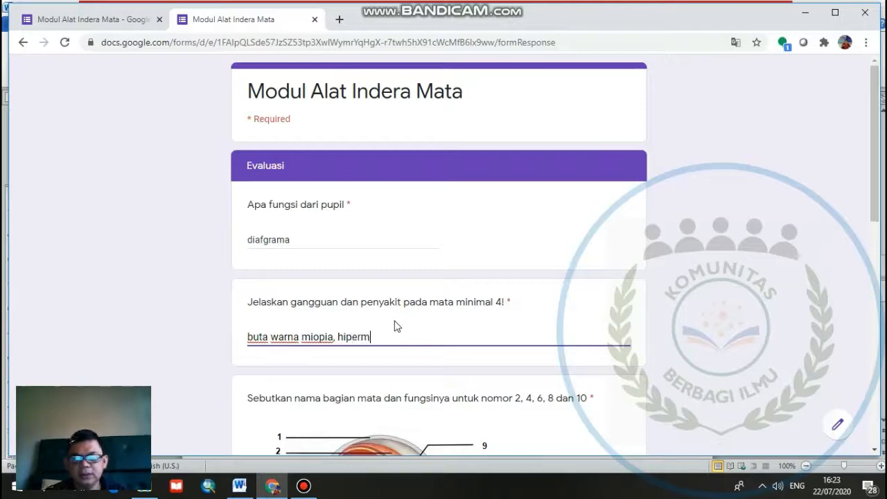
type("tropia")
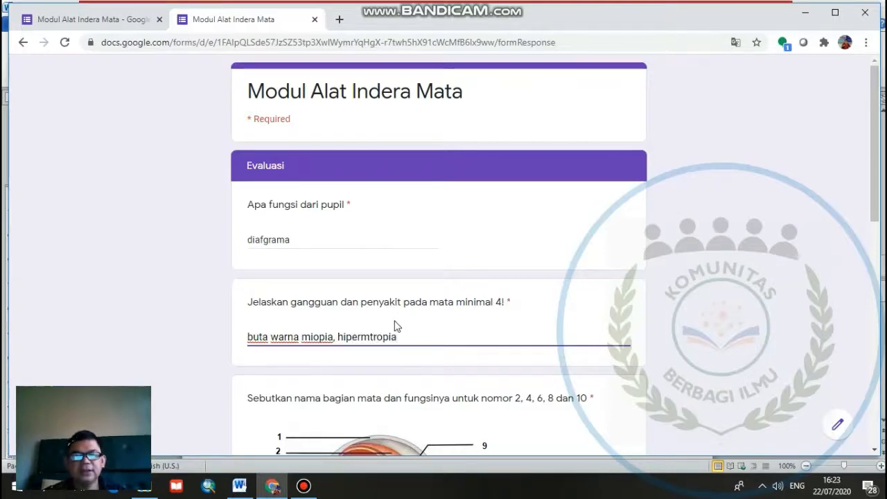
- Answer the question on eye parts 2, 4, 6, 8 and 10 with "1.....2.....3...."
scroll(410, 317, "down", 5)
left_click(414, 271)
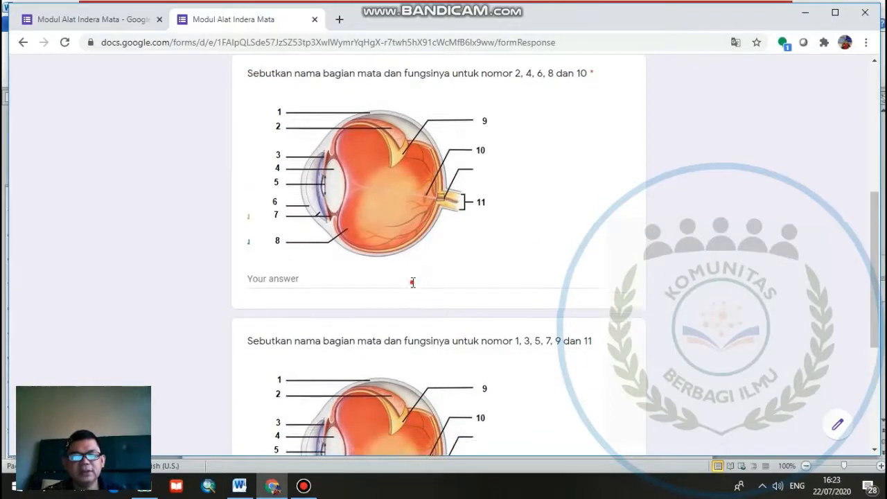
left_click(420, 281)
type("1.....")
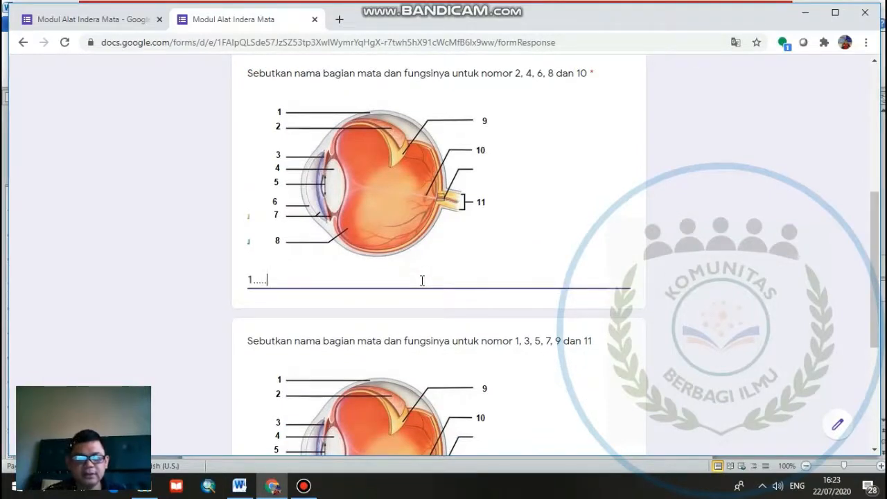
type("2.....3.")
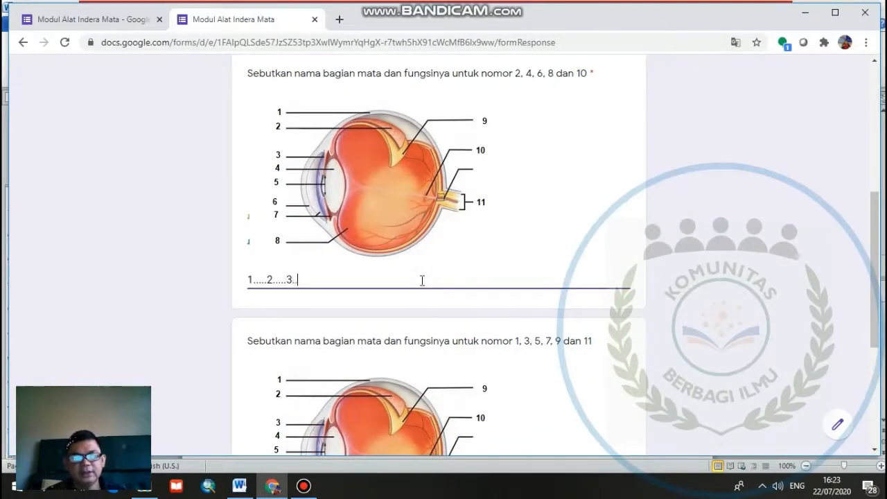
type("...")
- Answer the question on eye parts 1, 3, 5, 7, 9 and 11 with "2....4....." and submit the form
scroll(485, 298, "down", 5)
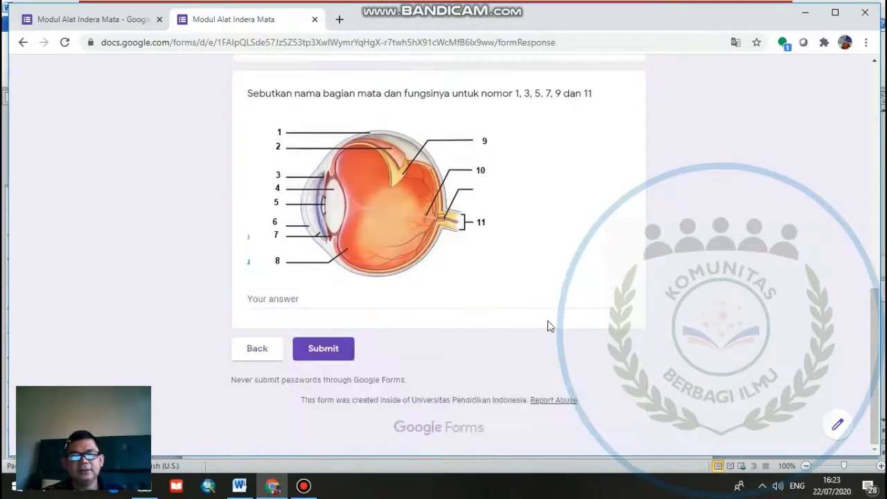
left_click(446, 297)
type("2....")
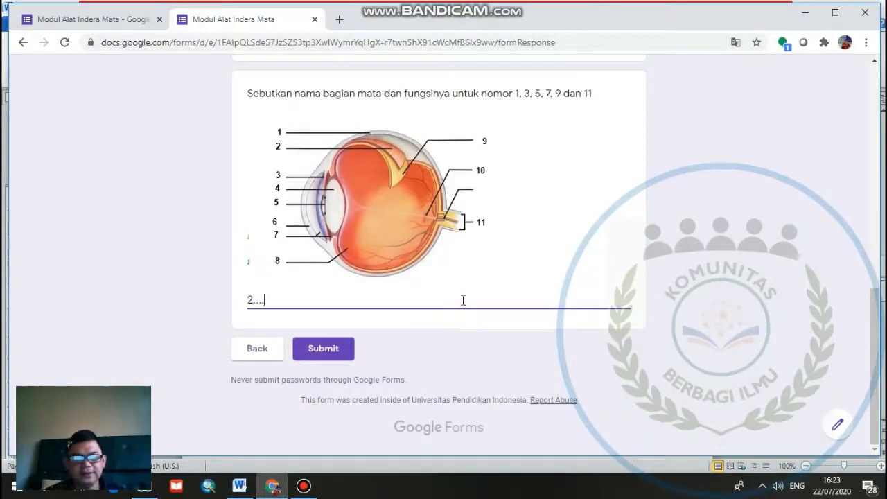
type("4.....")
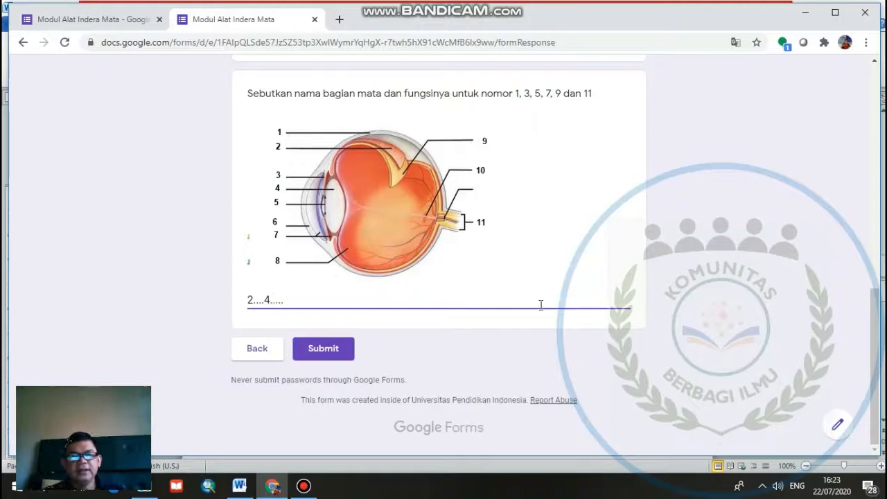
left_click(323, 348)
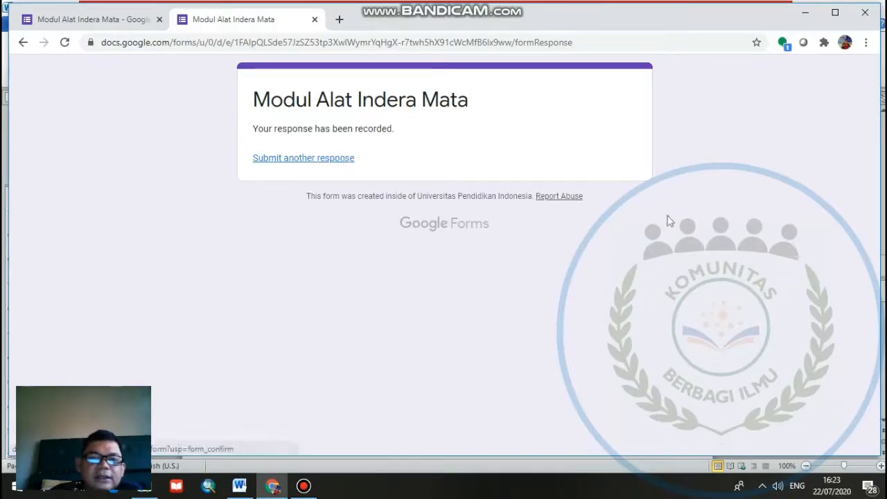
- Return to the form editor and review the submitted responses from Identitas Siswa through Evaluasi
left_click(54, 19)
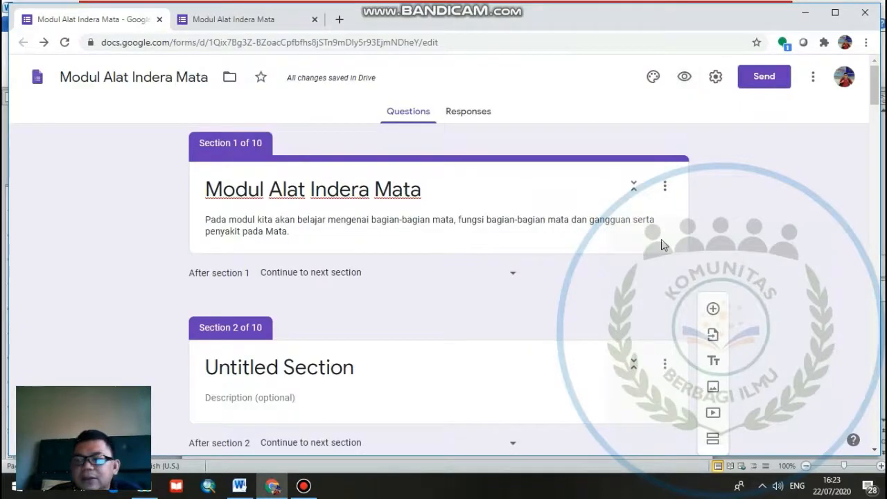
left_click(466, 115)
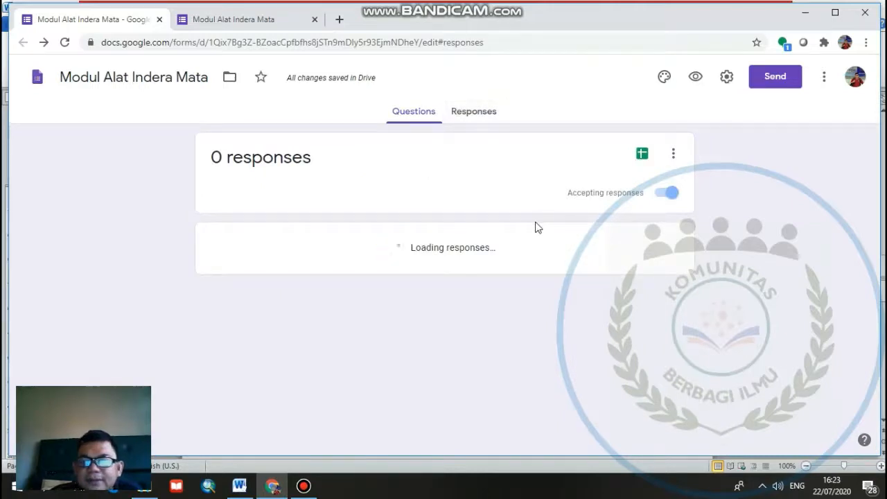
scroll(465, 219, "down", 5)
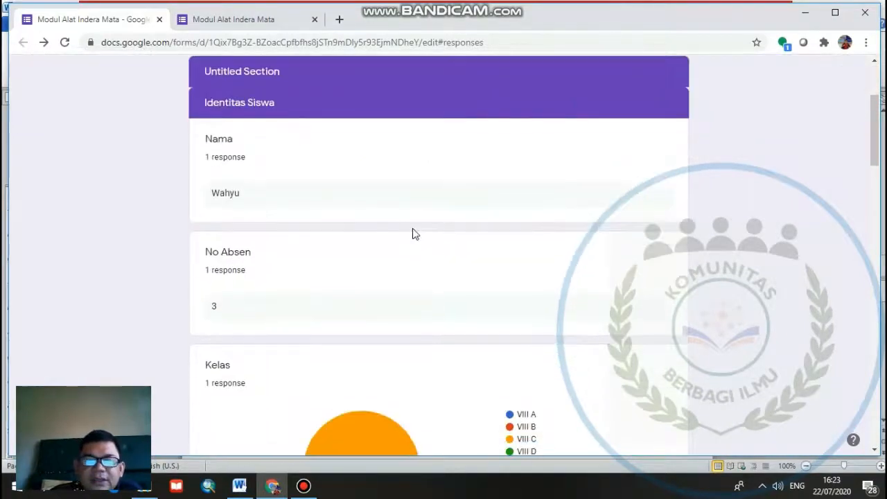
scroll(406, 256, "down", 3)
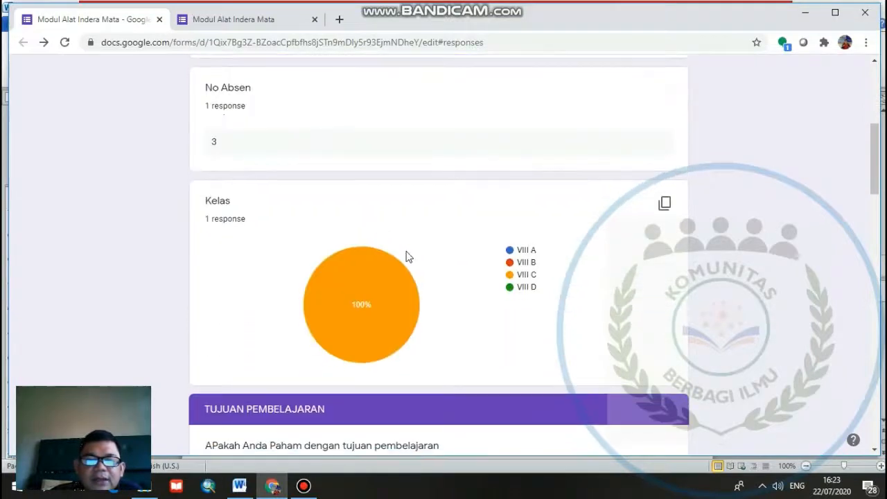
scroll(416, 234, "down", 11)
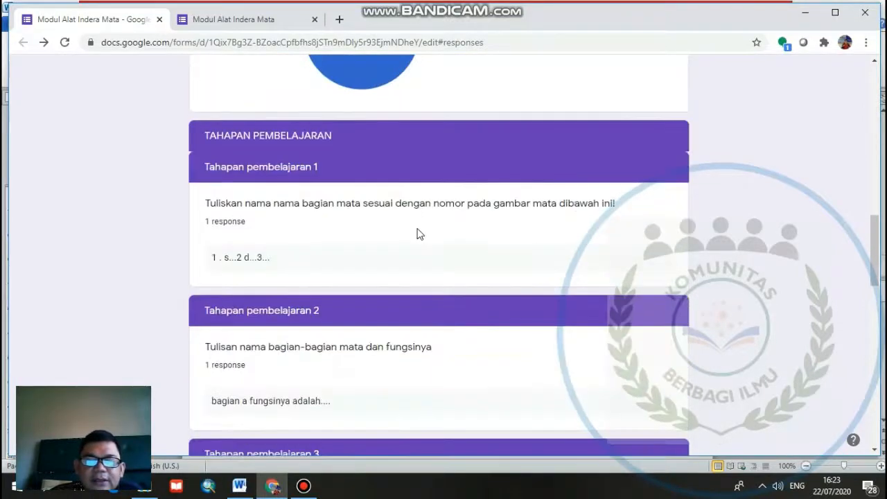
scroll(416, 233, "down", 5)
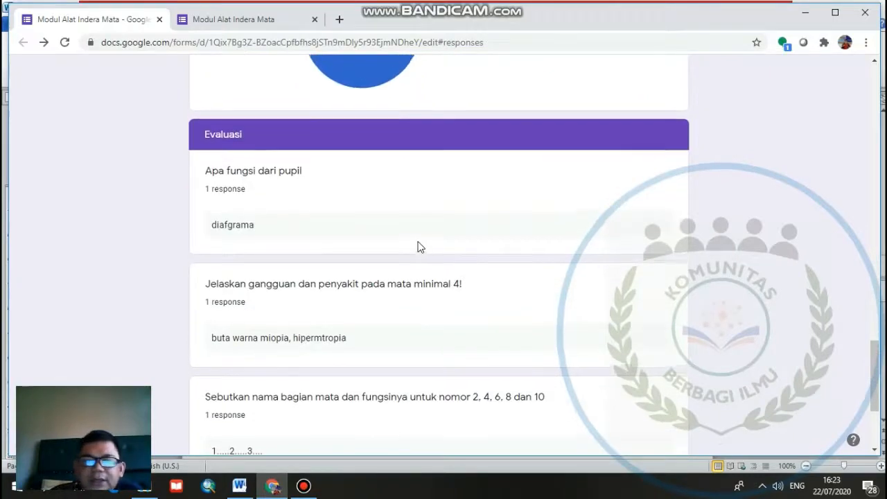
scroll(418, 246, "up", 12)
scroll(456, 241, "up", 10)
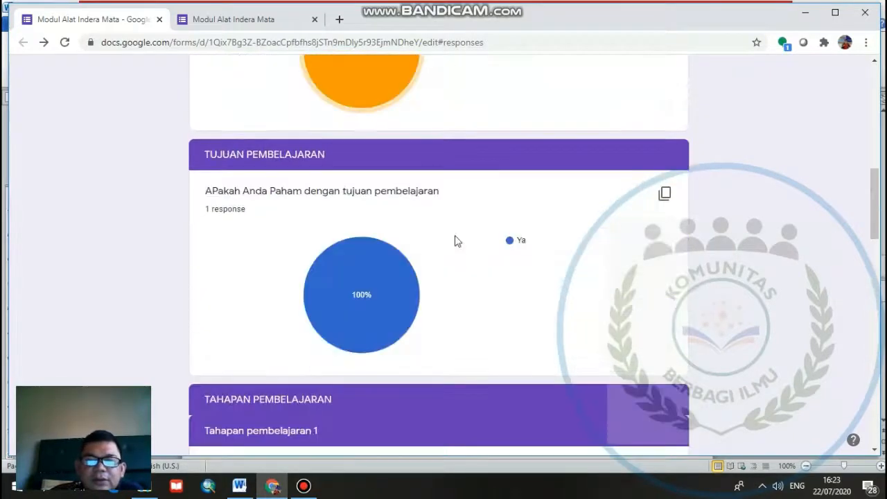
scroll(457, 241, "up", 4)
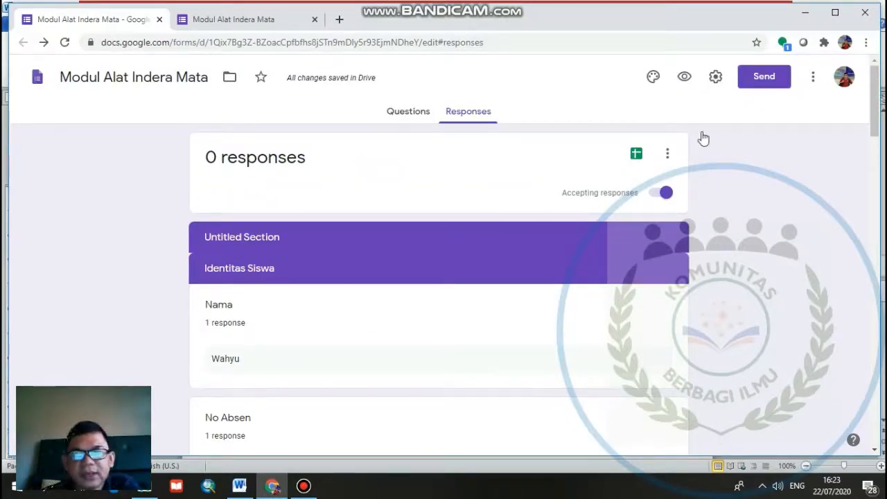
- Turn on "Make this a quiz" in the form settings and check the grade release and respondent options
left_click(716, 89)
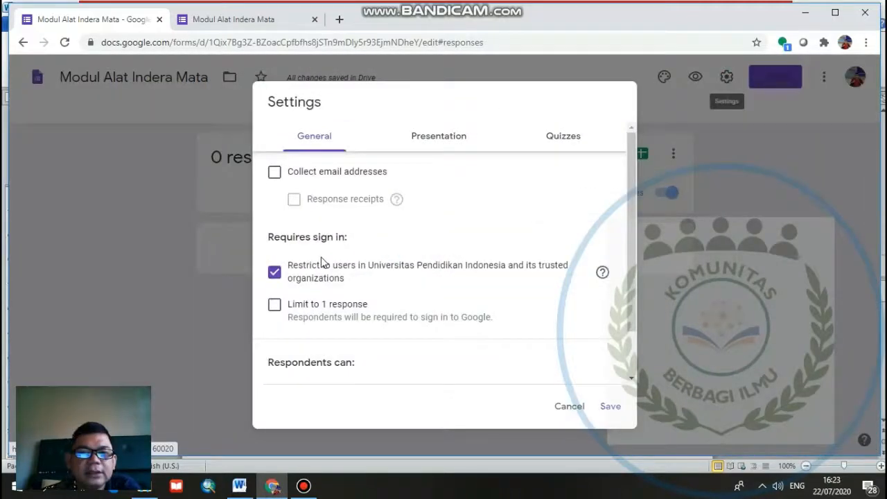
left_click(568, 148)
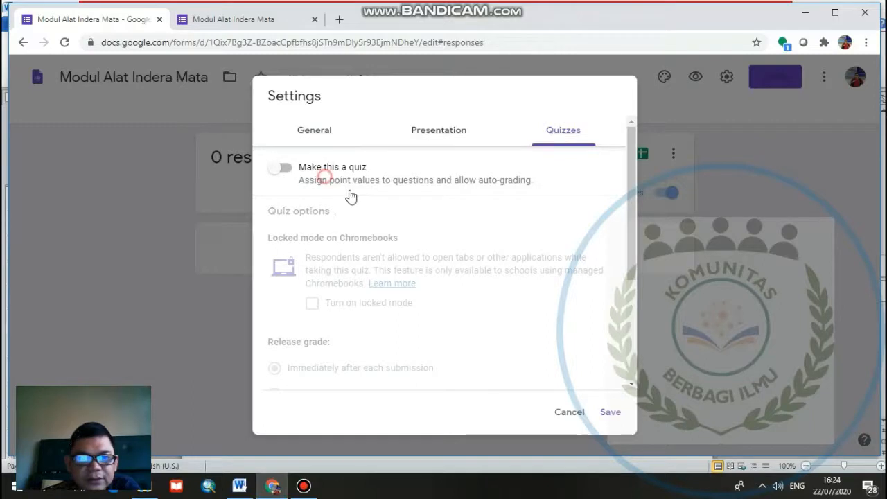
left_click(324, 177)
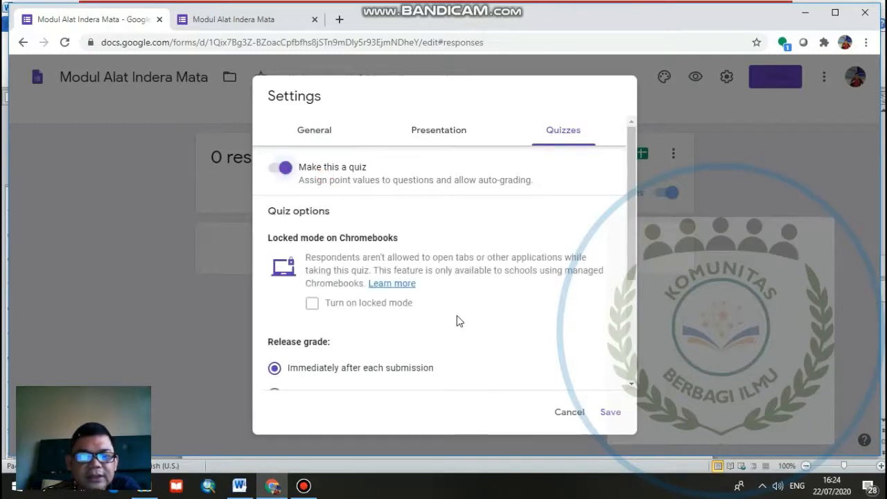
scroll(303, 287, "down", 2)
scroll(284, 271, "down", 1)
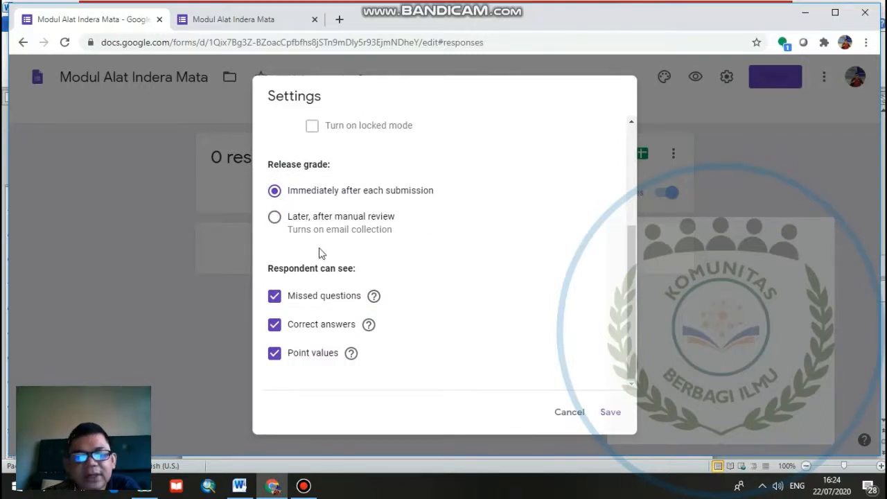
- Generate a shortened link for sending the form, copy it and close the Send form dialog
left_click(758, 360)
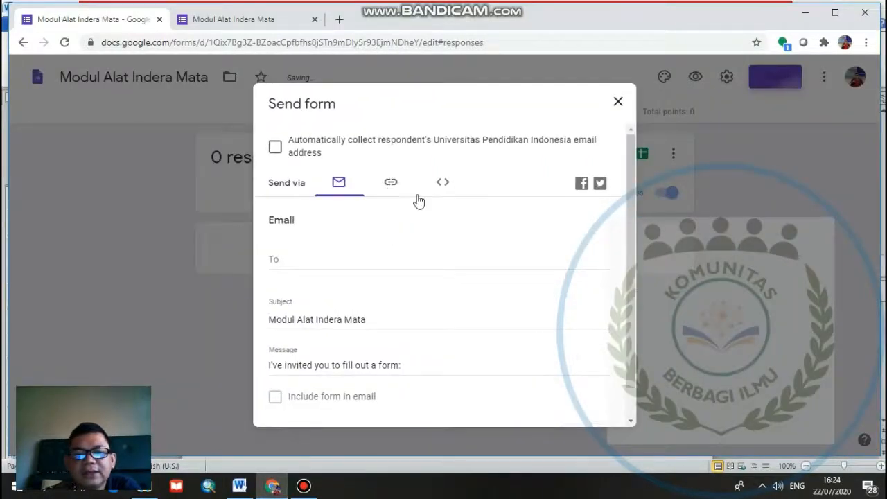
left_click(416, 200)
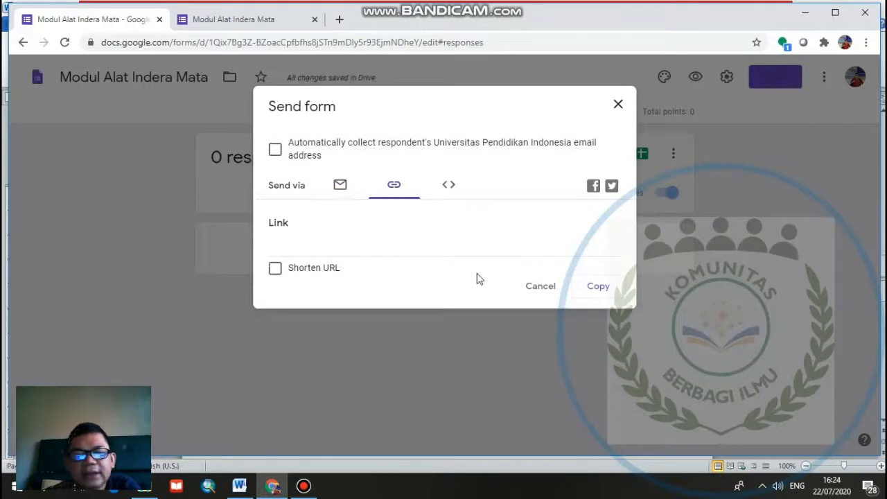
left_click(601, 292)
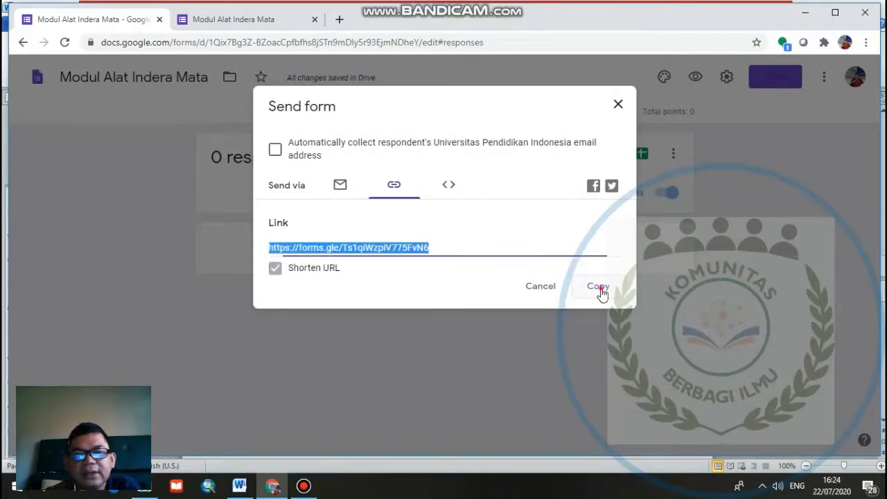
key("ctrl+c")
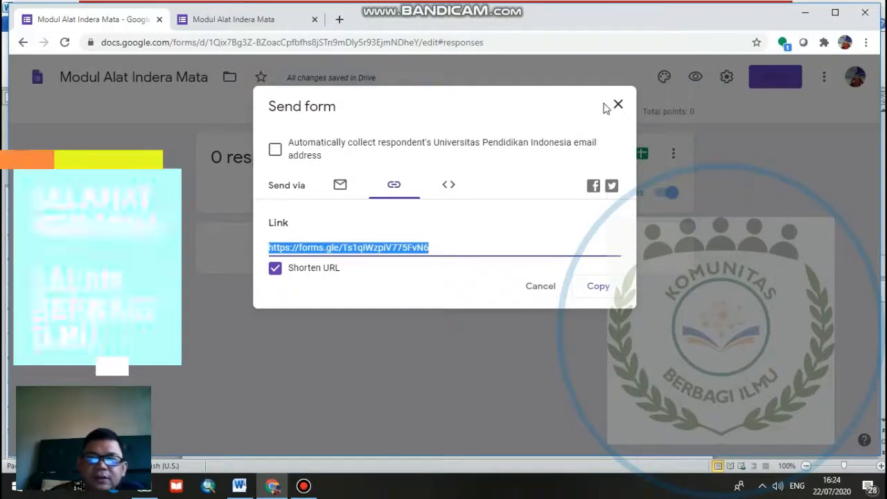
left_click(689, 183)
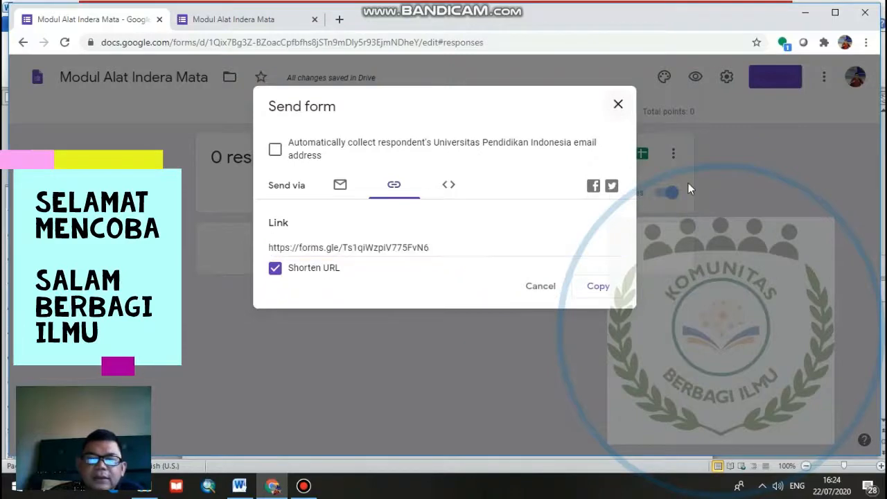
left_click(689, 188)
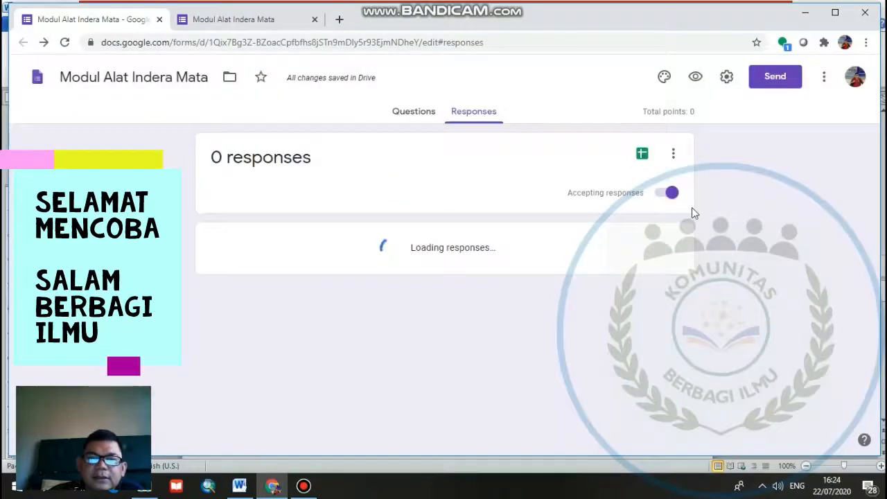